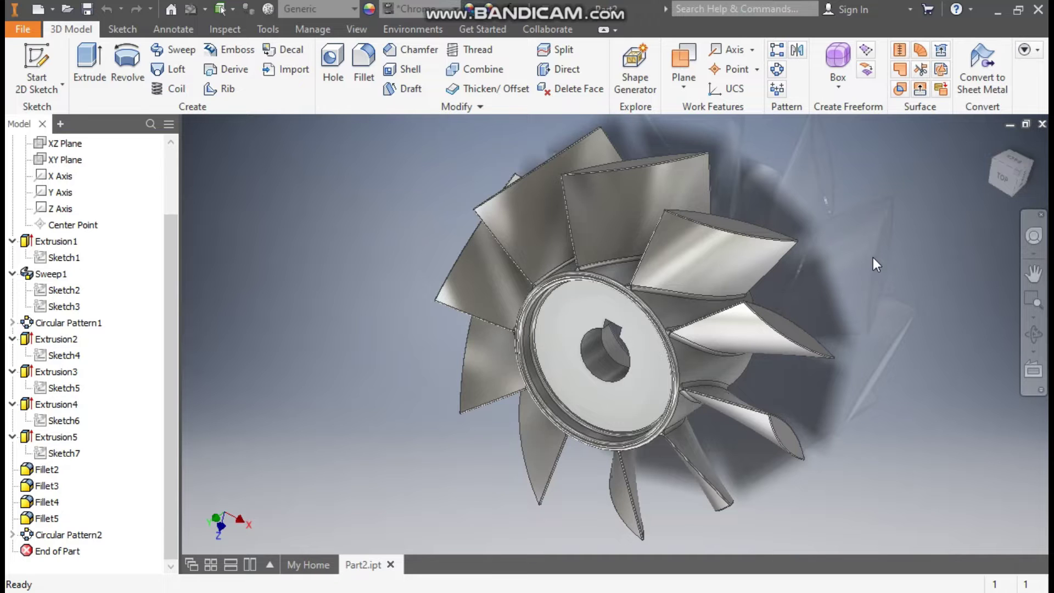
Create a new part from the Metric Standard (mm).ipt template.
click(38, 10)
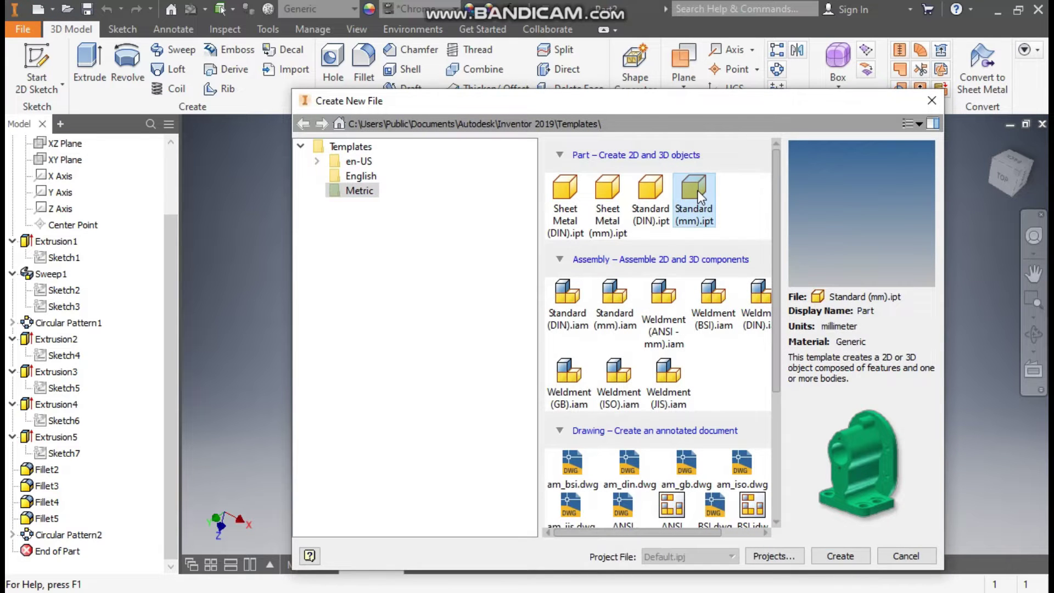
click(848, 555)
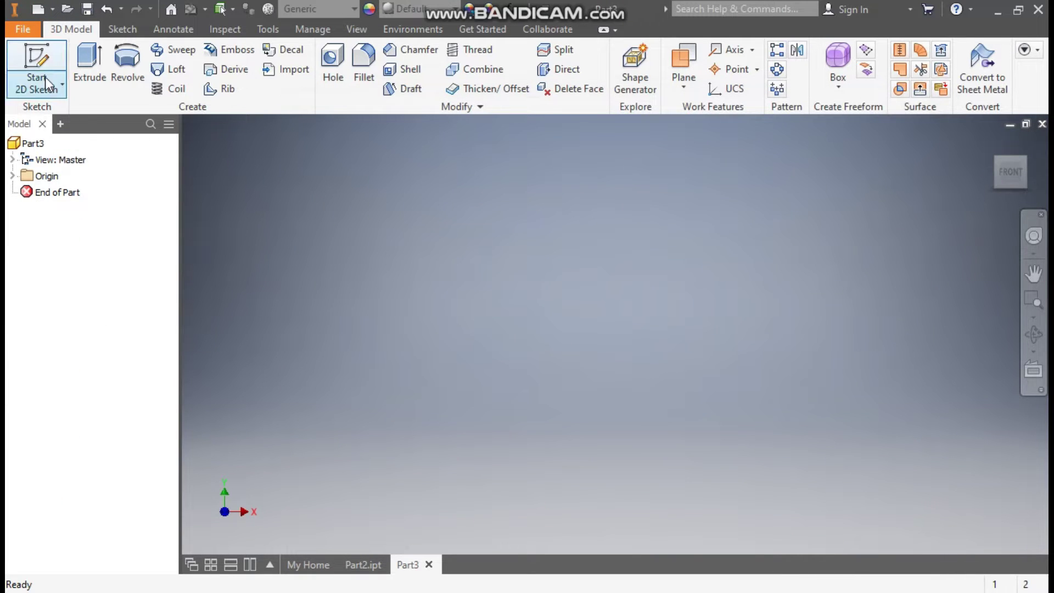
Start a 2D sketch on the XZ plane and rotate the view 90 degrees.
click(43, 64)
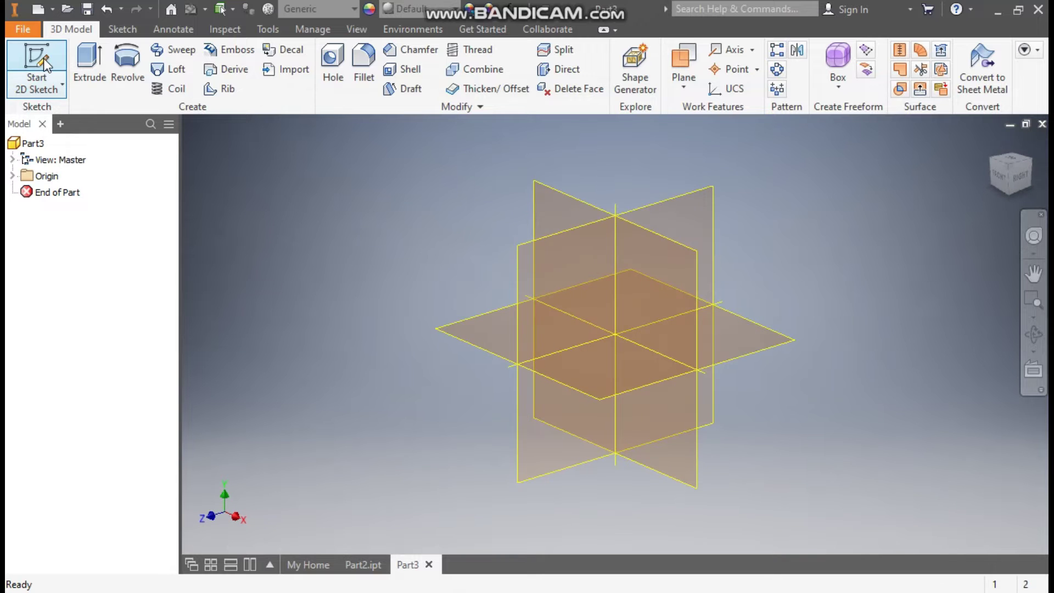
click(478, 321)
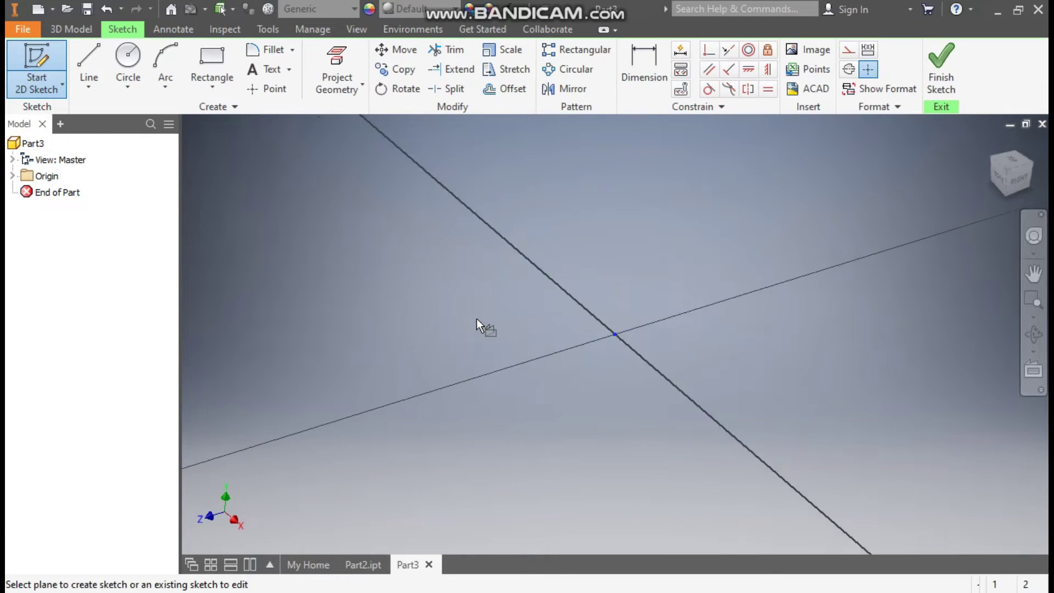
click(1031, 143)
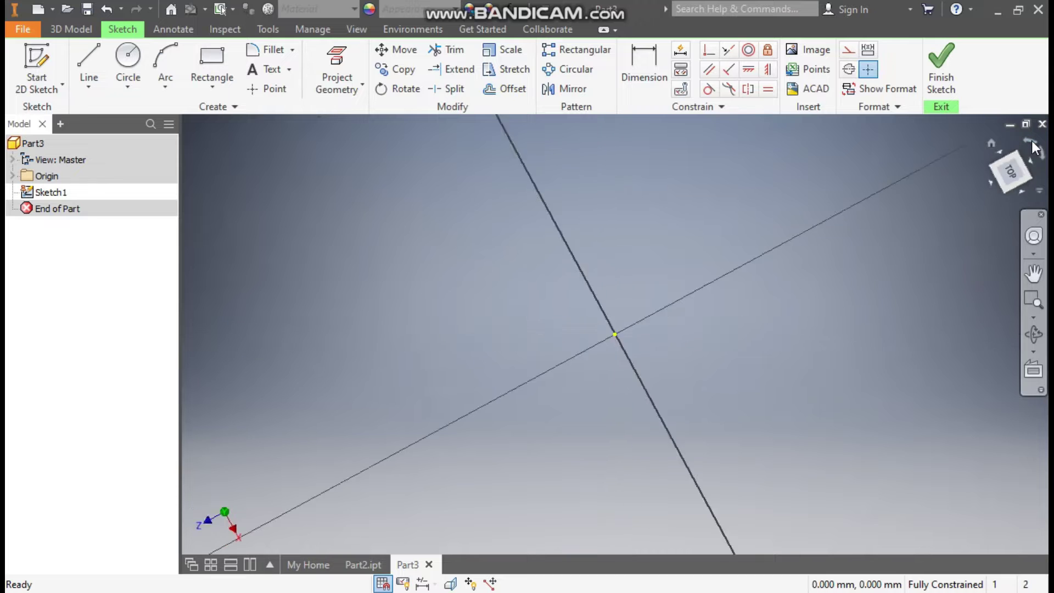
Draw a 100 mm diameter circle centred on the origin and begin extruding it.
click(134, 58)
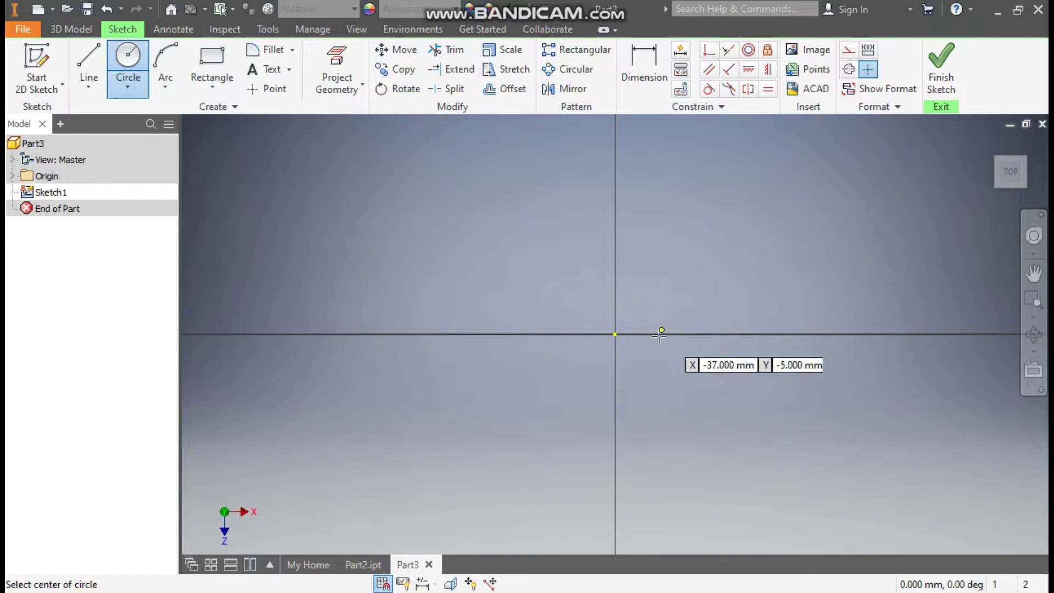
click(614, 333)
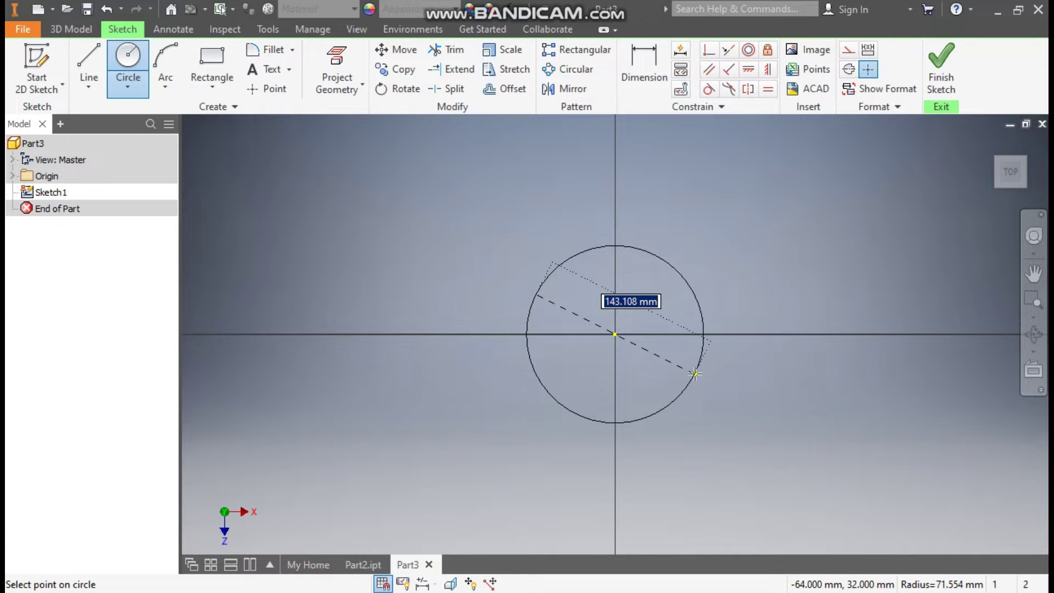
text(100)
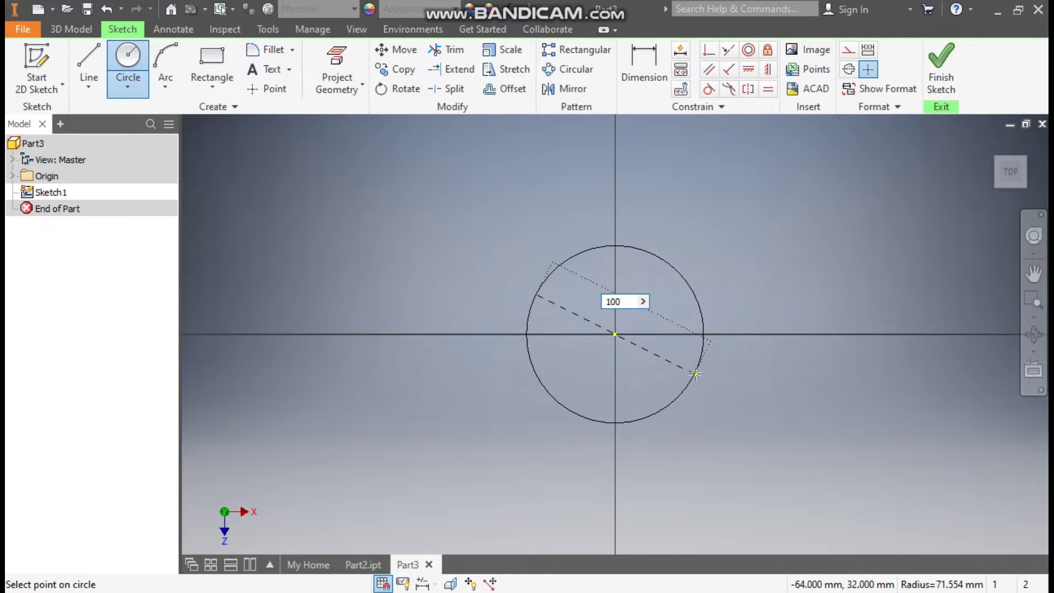
key(Return)
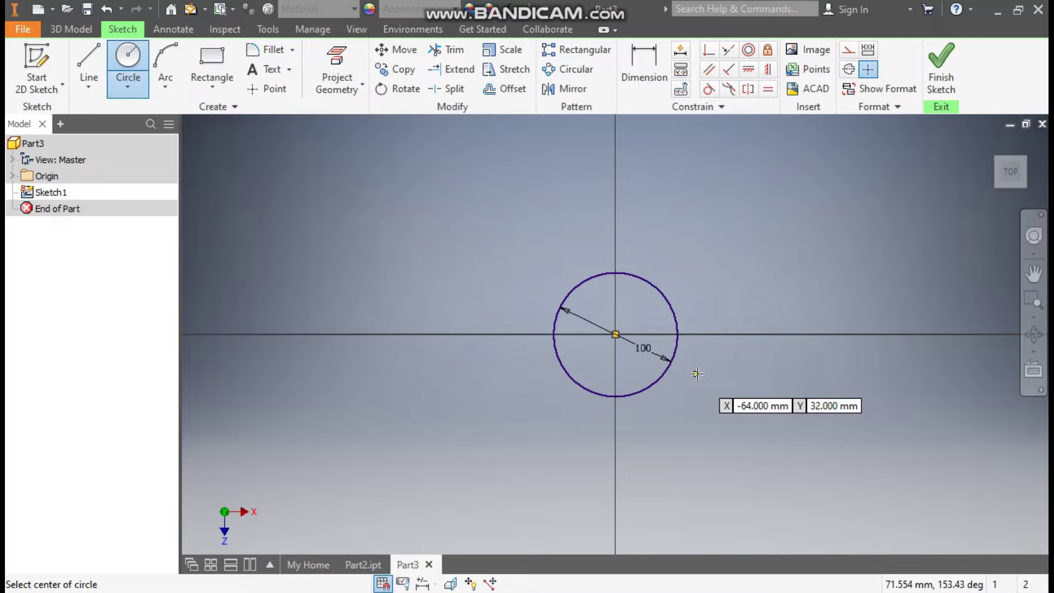
click(85, 34)
click(90, 60)
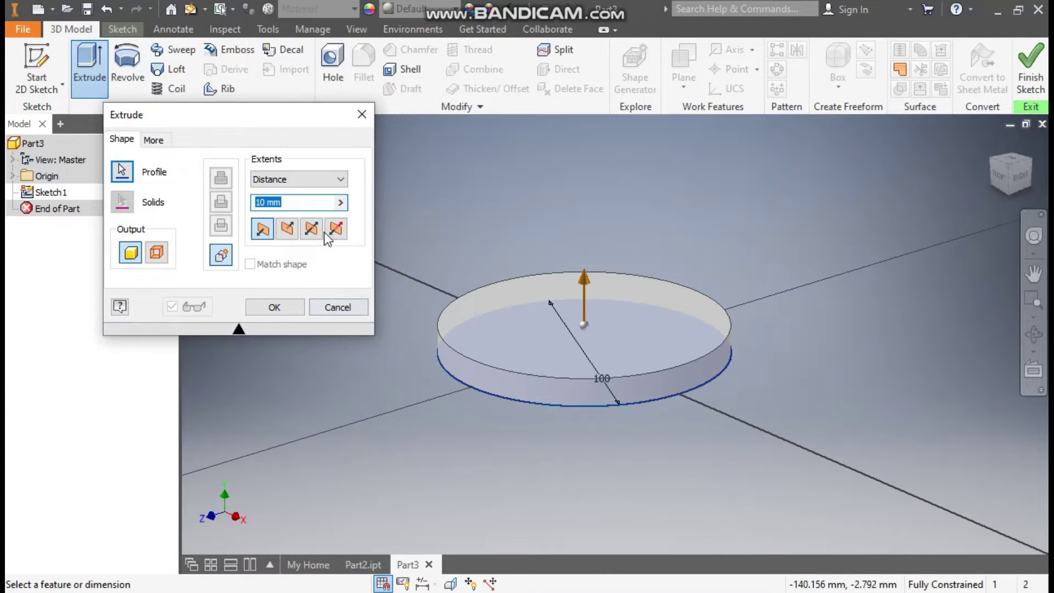
Extrude the circle 80 mm, symmetric about the sketch plane.
text(80)
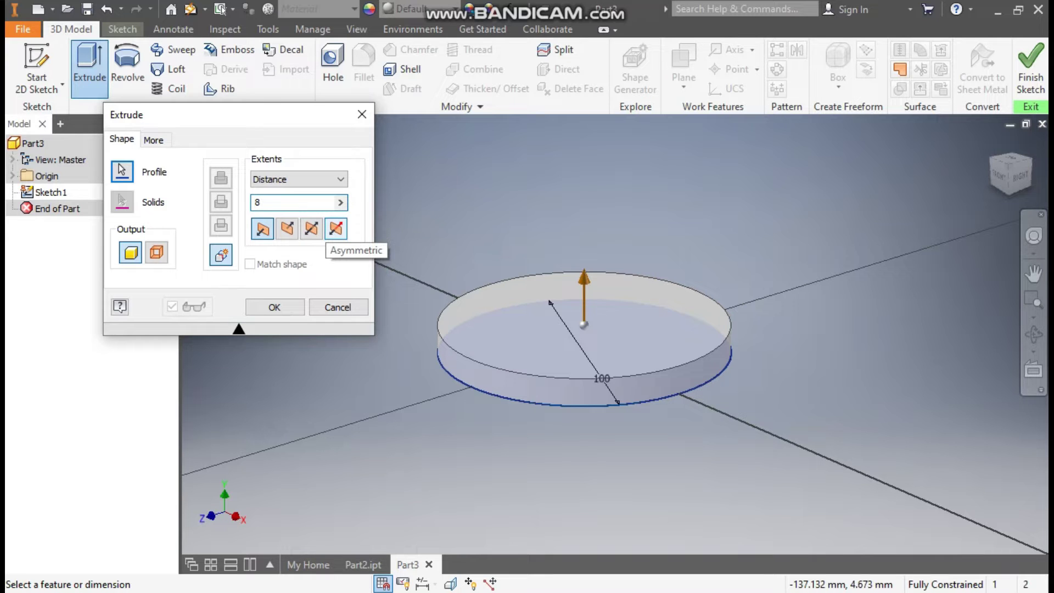
click(313, 231)
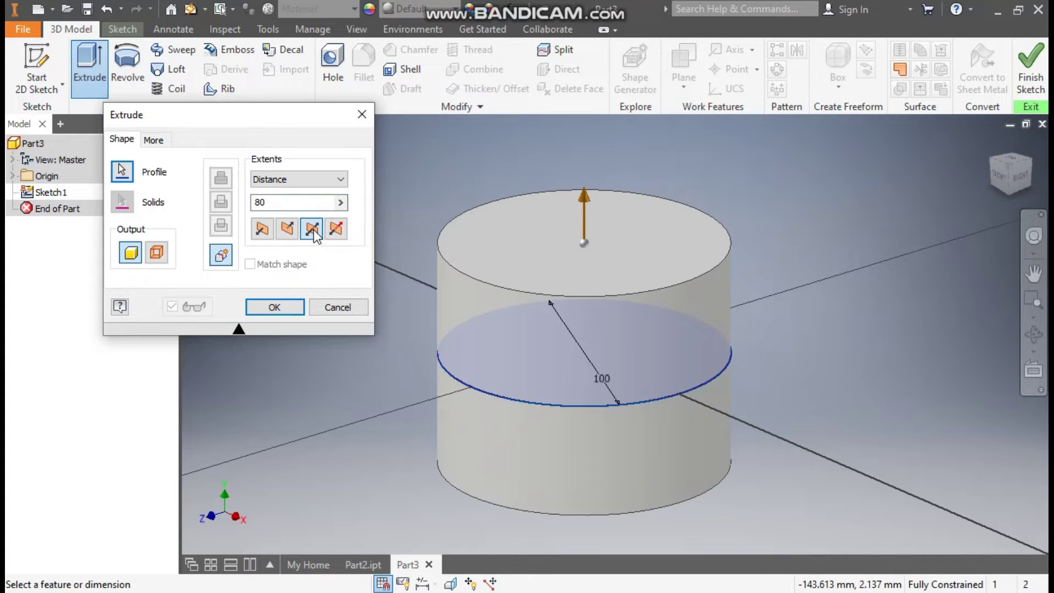
click(281, 311)
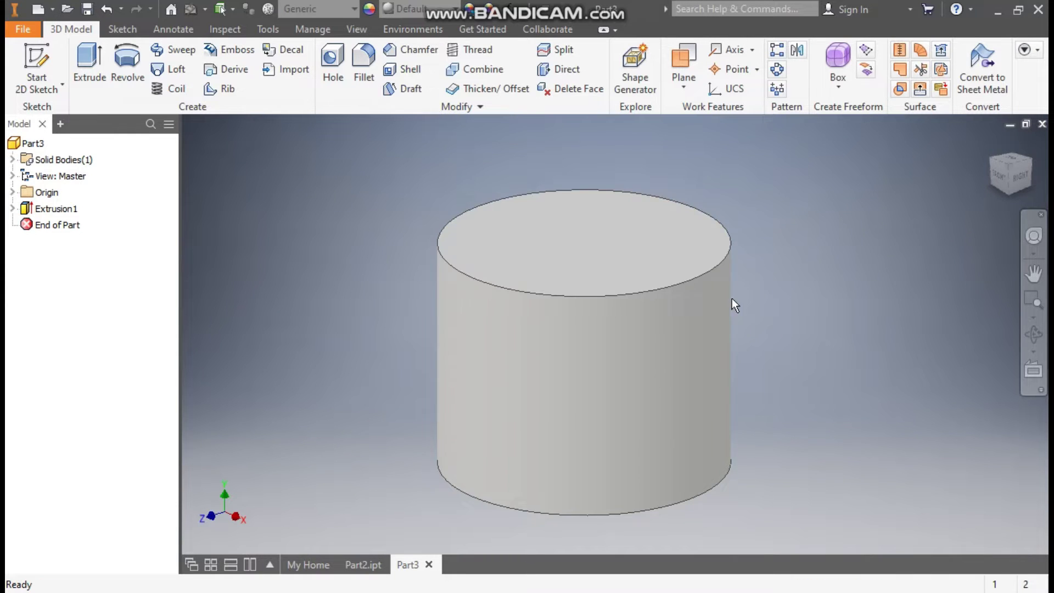
Start a new sketch on the YZ Plane and rotate the view 90 degrees.
shift+middle_drag(805, 304, 577, 332)
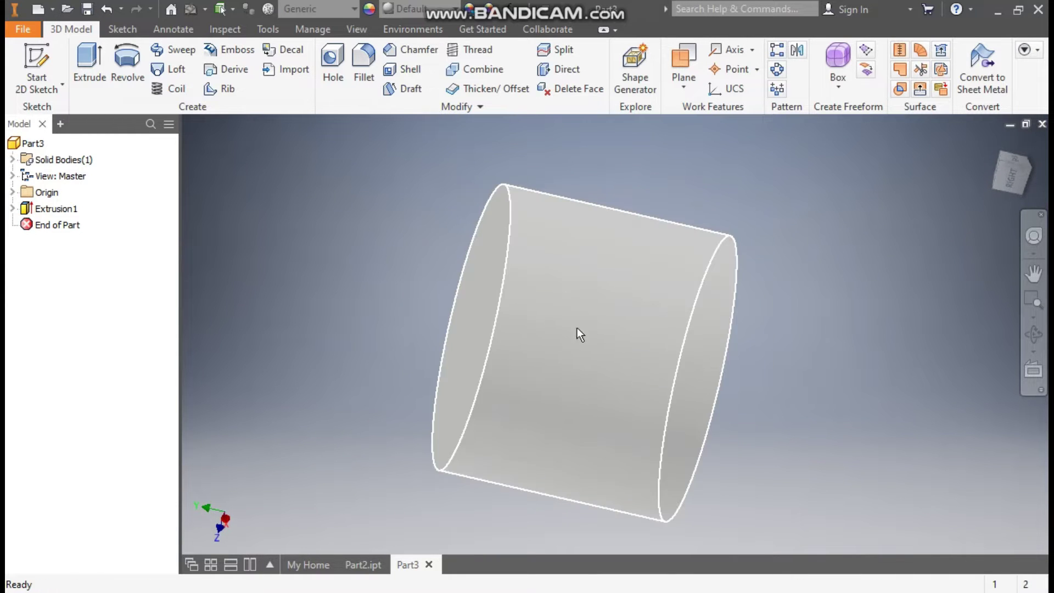
click(12, 192)
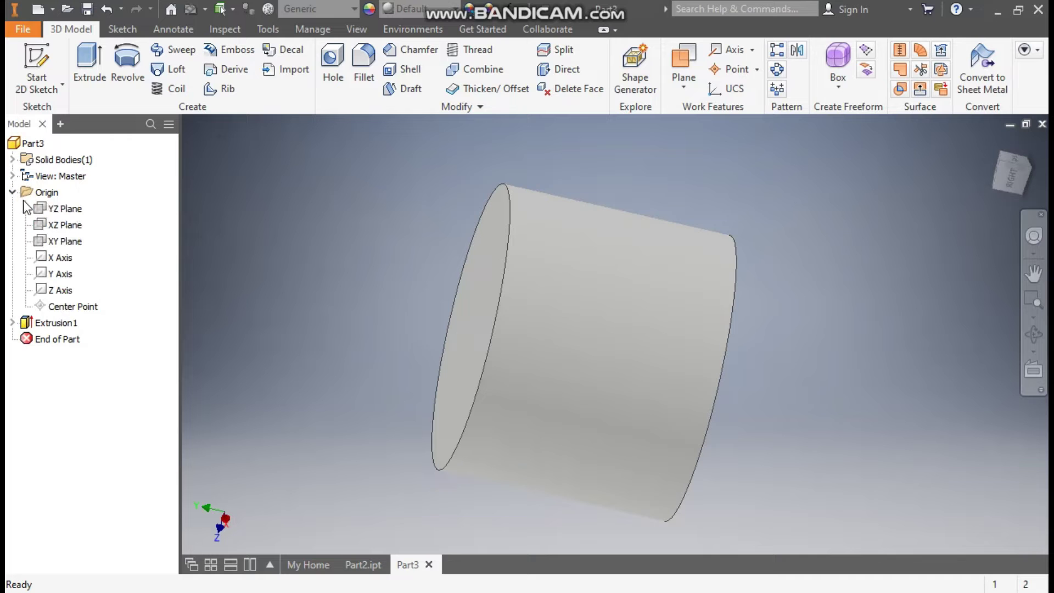
click(66, 211)
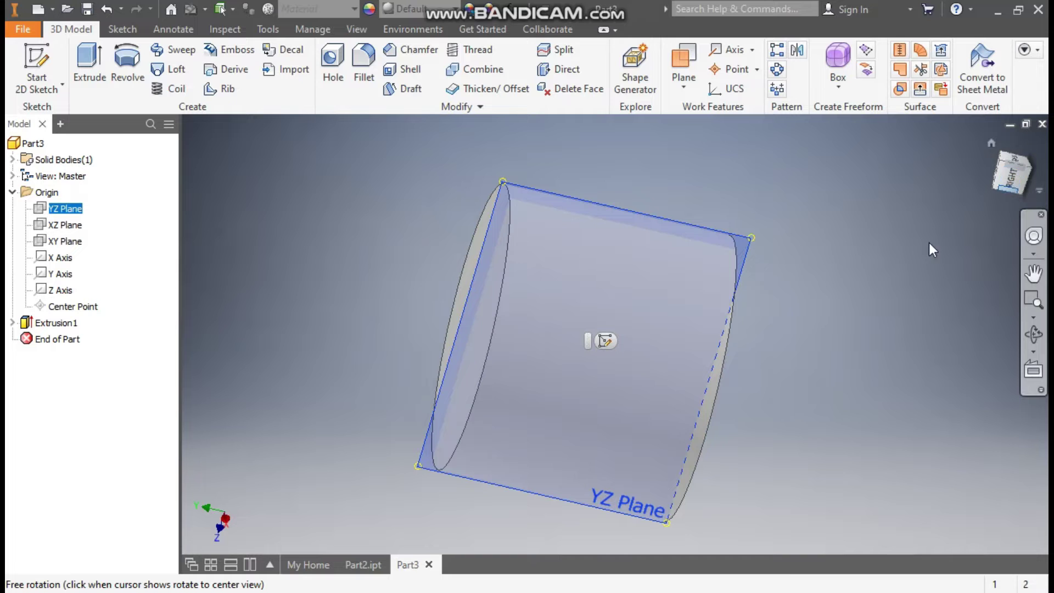
click(605, 341)
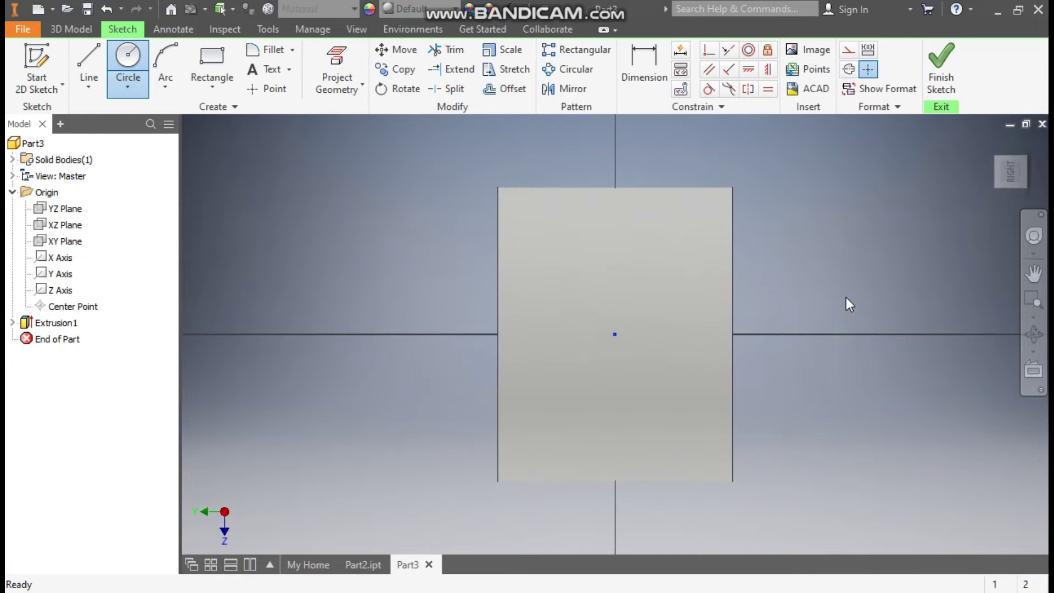
click(1036, 156)
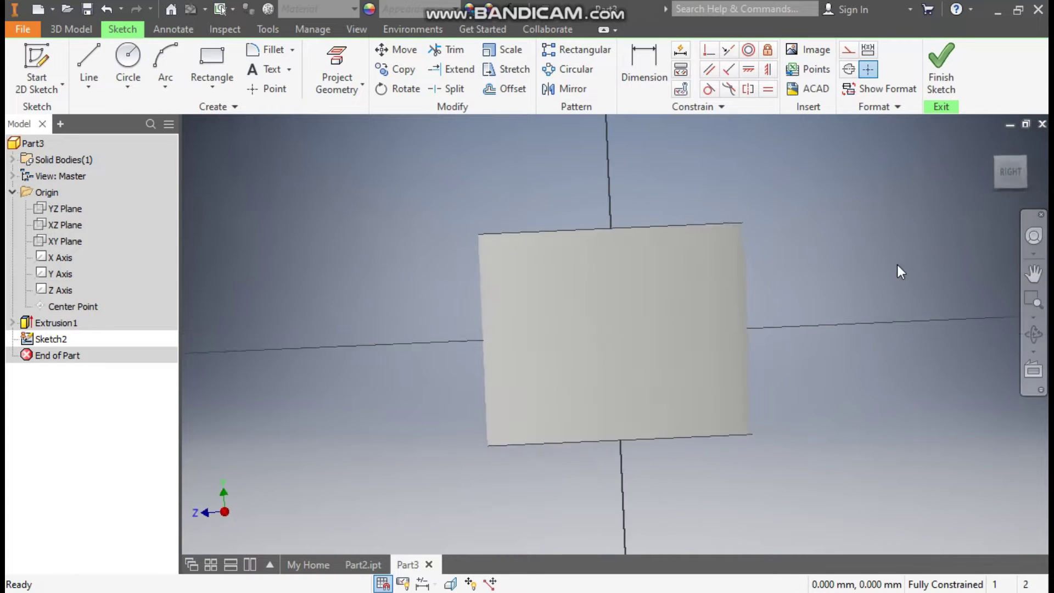
Switch the model's visual style to Wireframe.
click(356, 29)
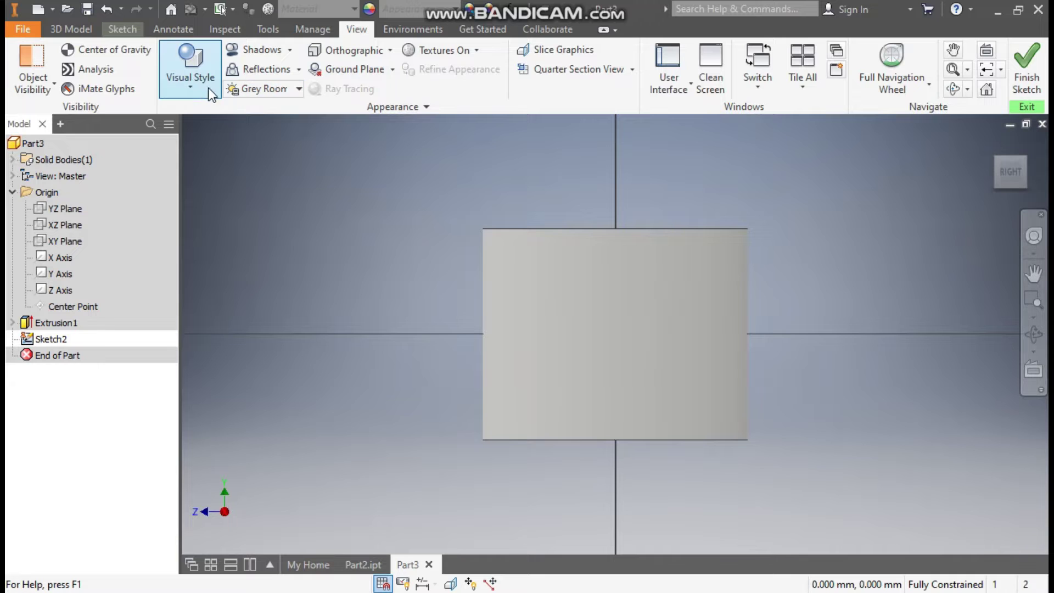
click(186, 85)
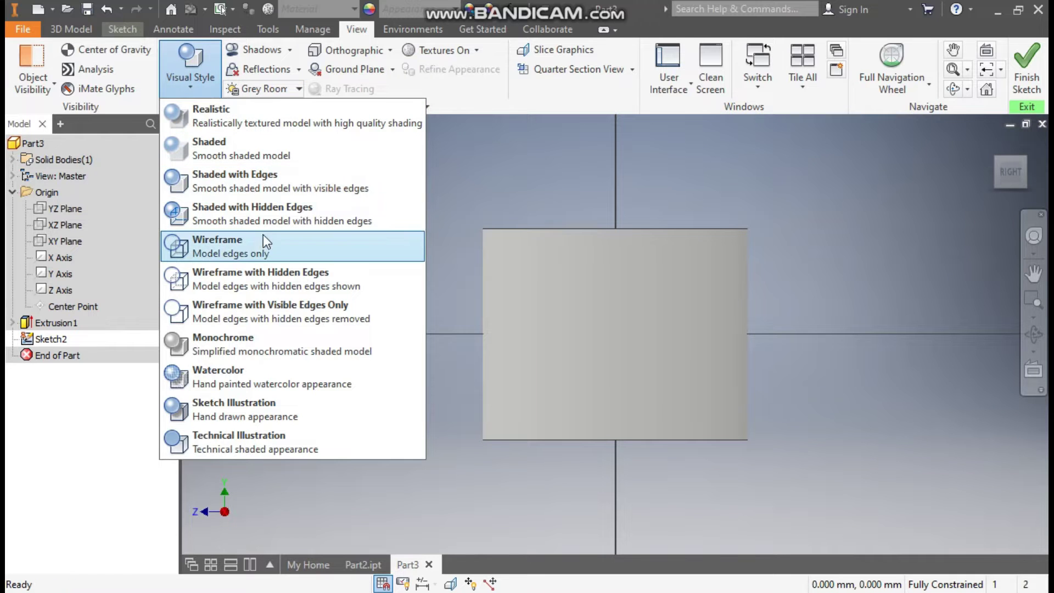
click(253, 244)
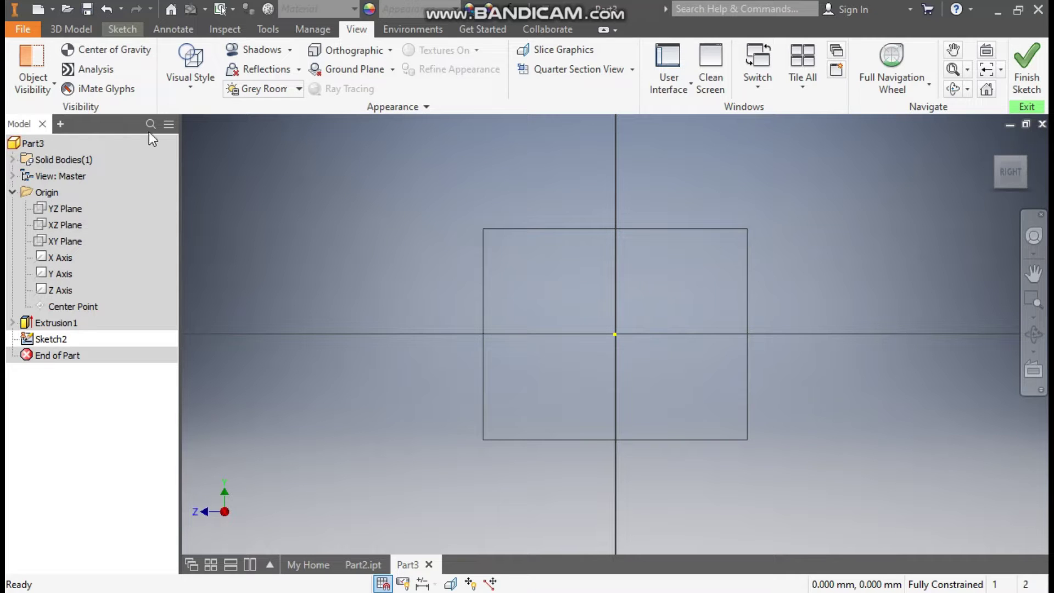
click(123, 33)
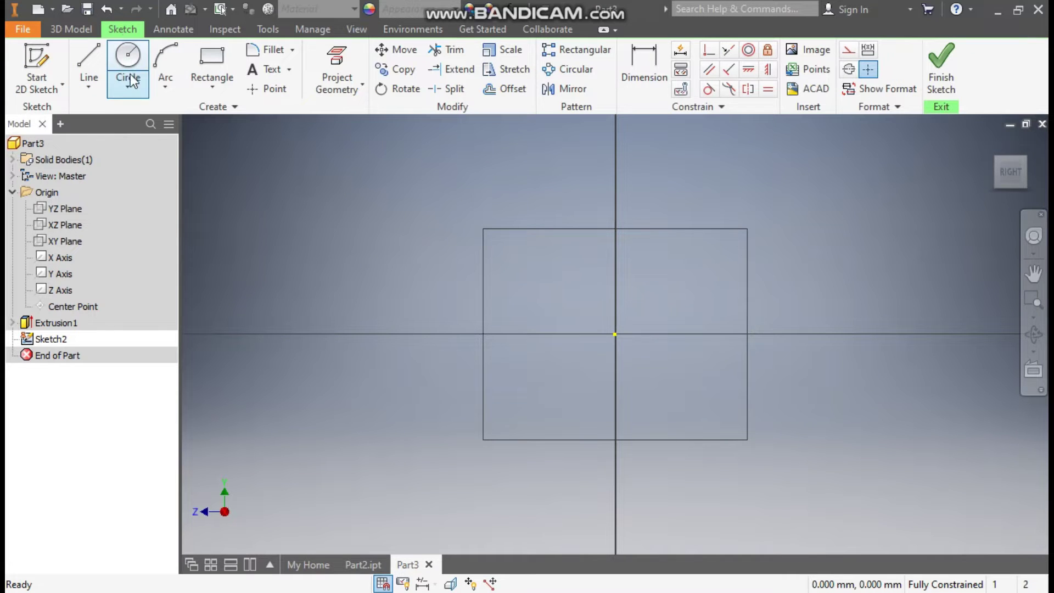
Draw a vertical construction line through the part, left of centre.
click(89, 63)
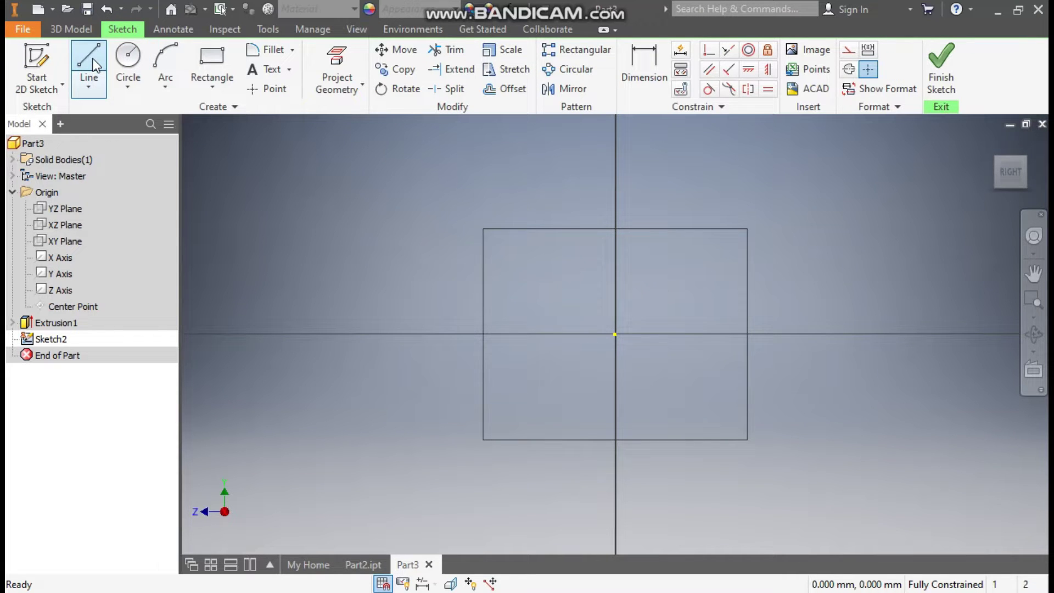
click(543, 181)
click(541, 487)
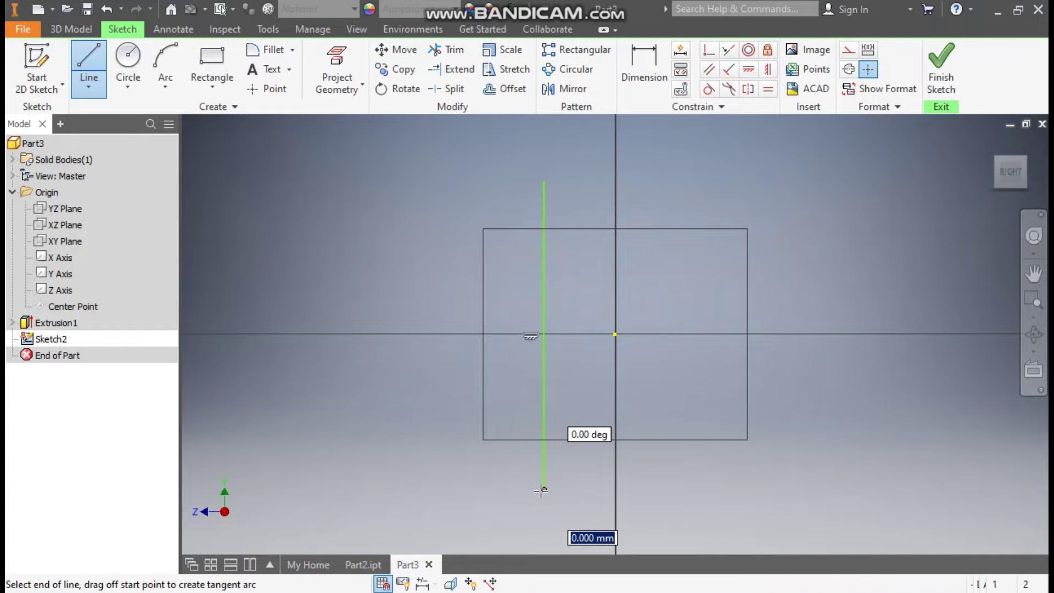
key(Escape)
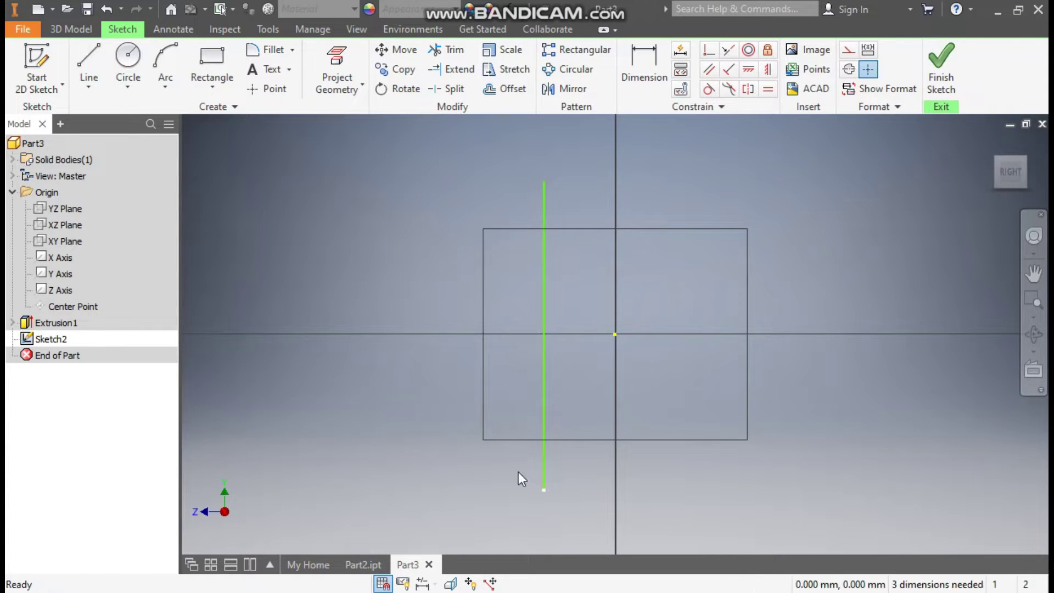
click(561, 325)
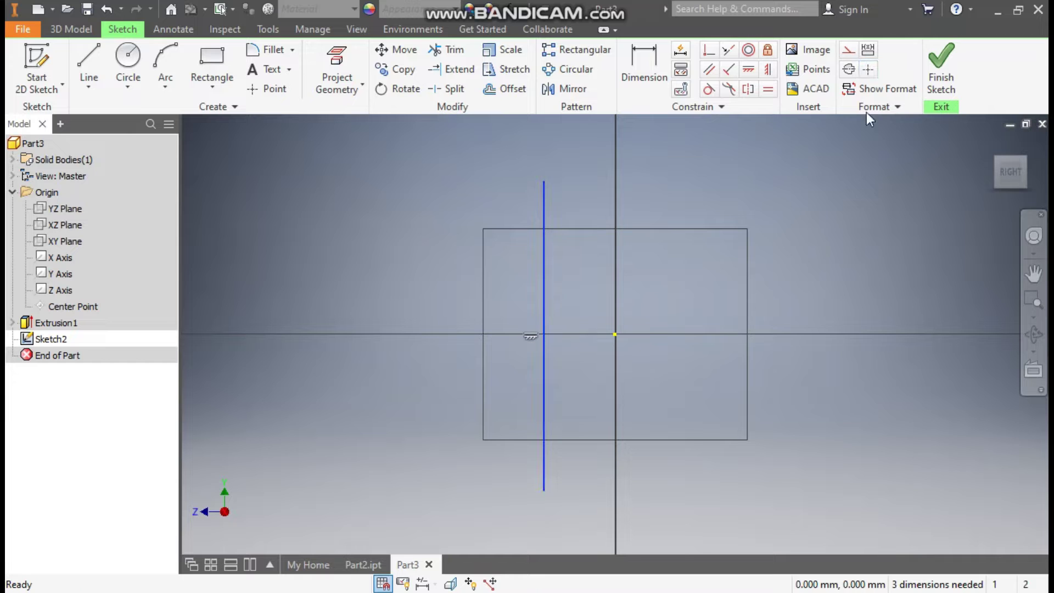
click(843, 51)
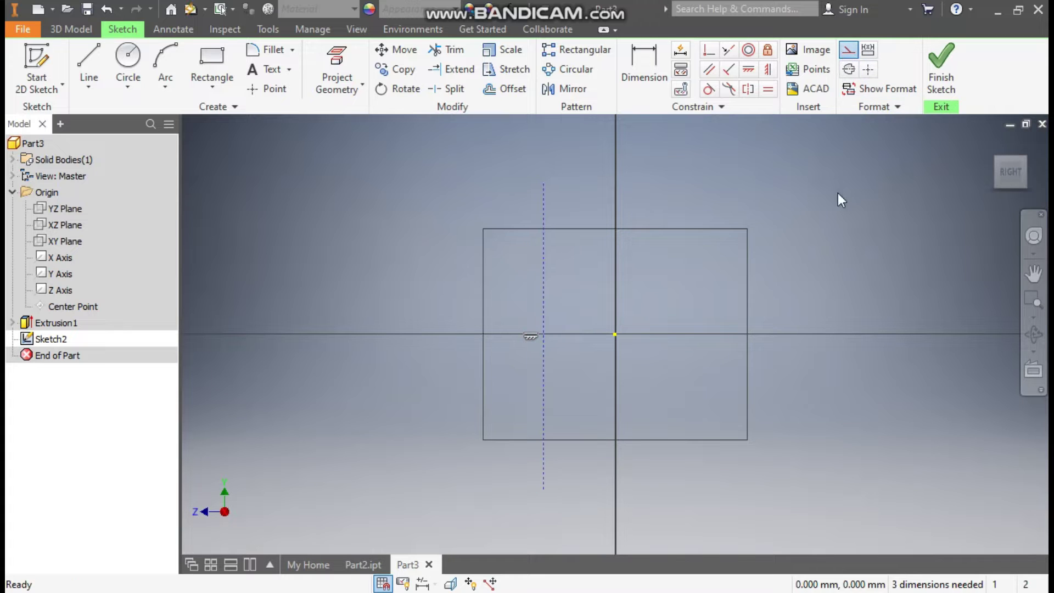
Dimension the construction line 20 mm from the vertical axis.
click(653, 71)
click(614, 362)
click(571, 377)
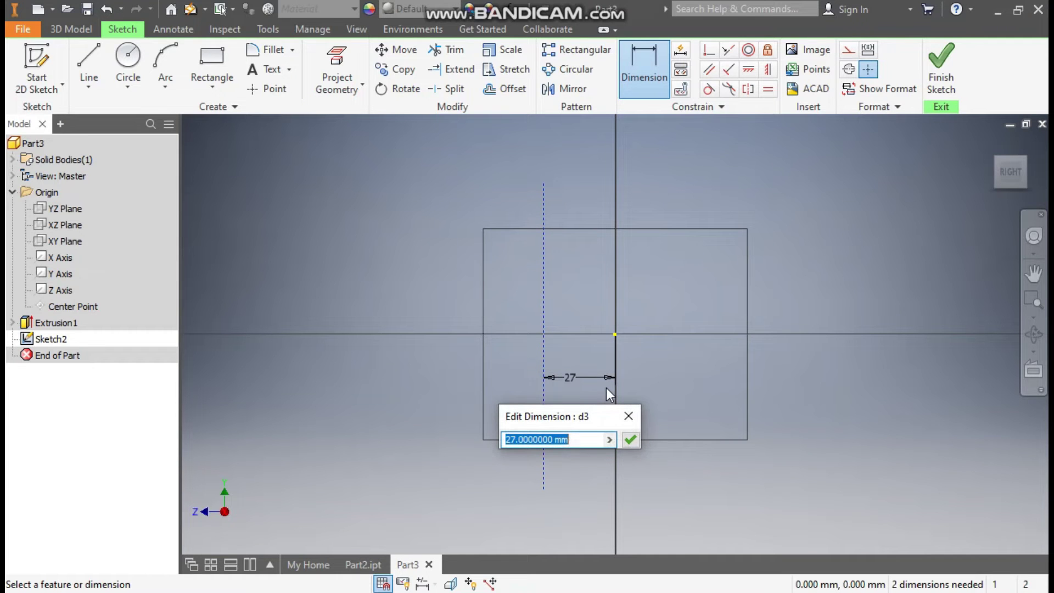
text(20)
key(Return)
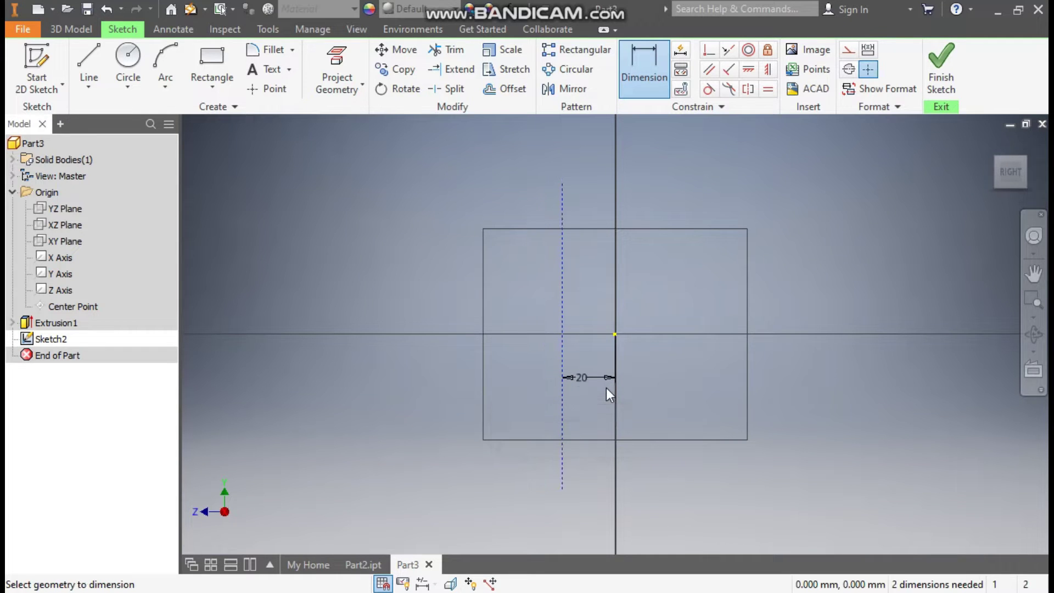
key(Escape)
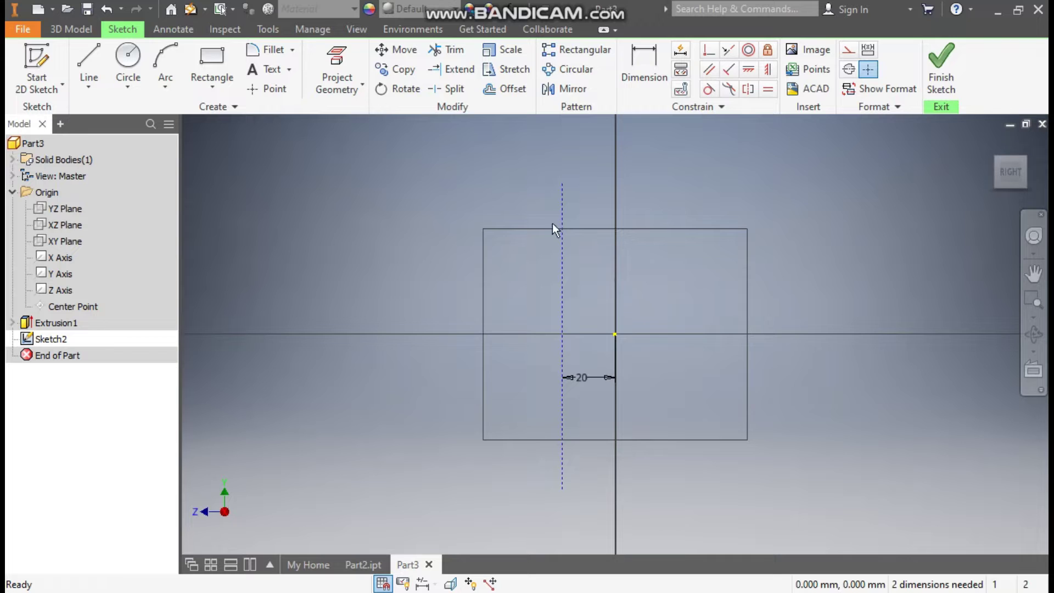
Project the rectangle's top and bottom edges and make them construction geometry.
click(338, 65)
click(647, 229)
click(685, 441)
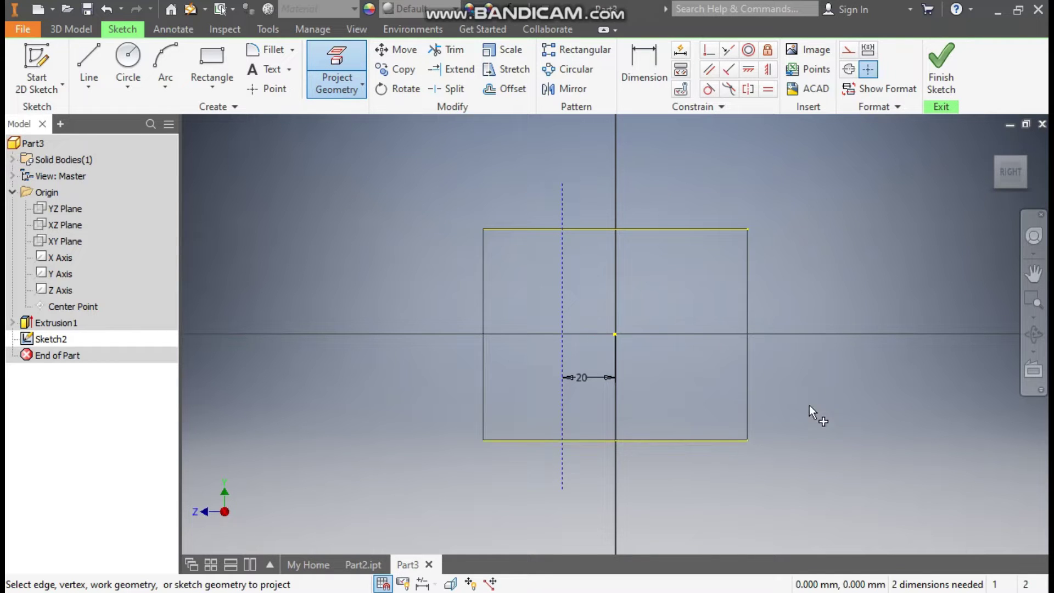
key(Escape)
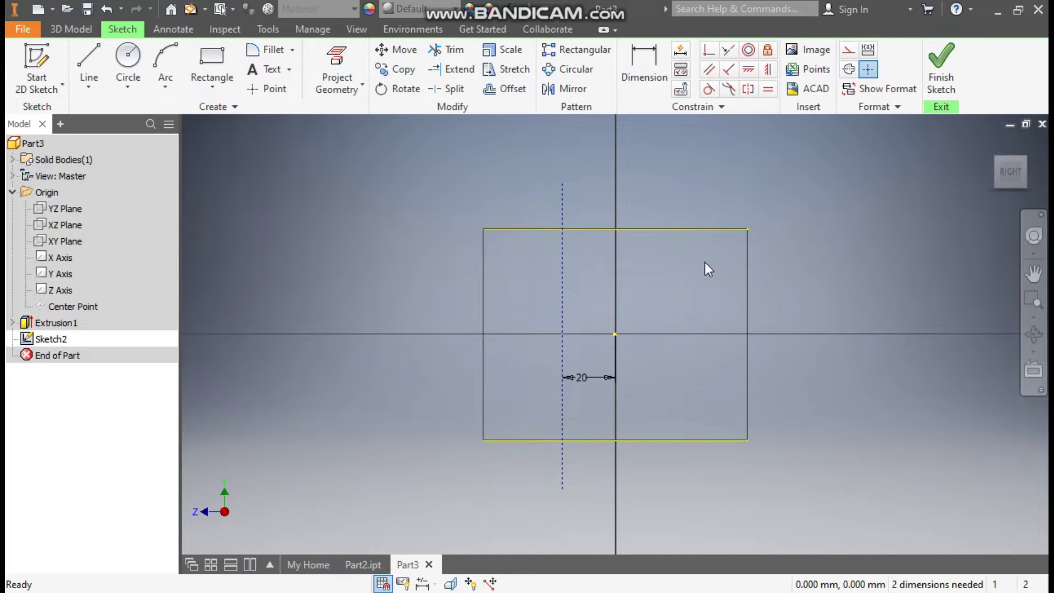
click(697, 229)
click(686, 441)
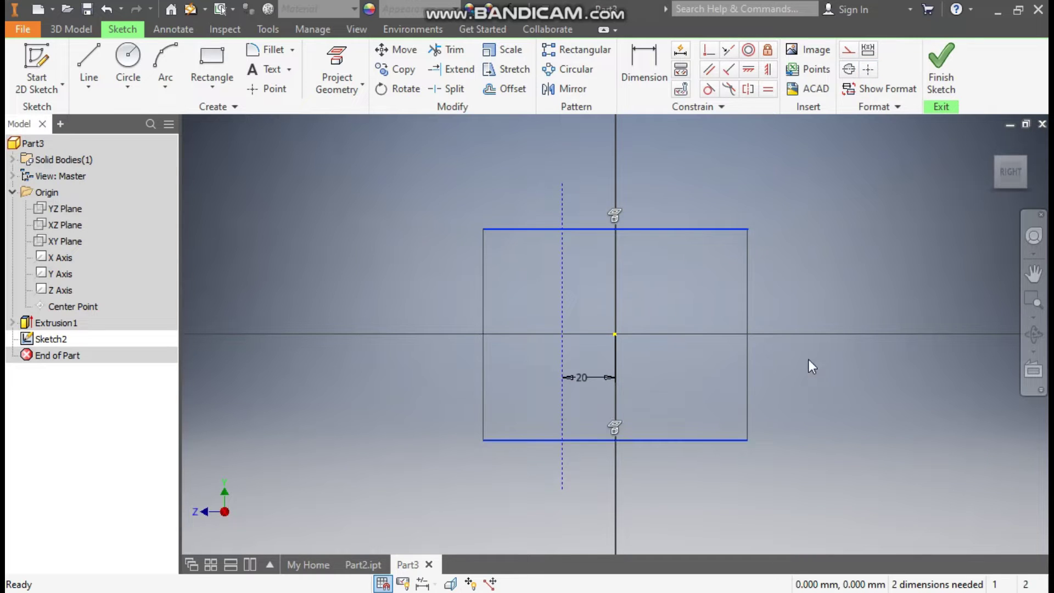
click(849, 54)
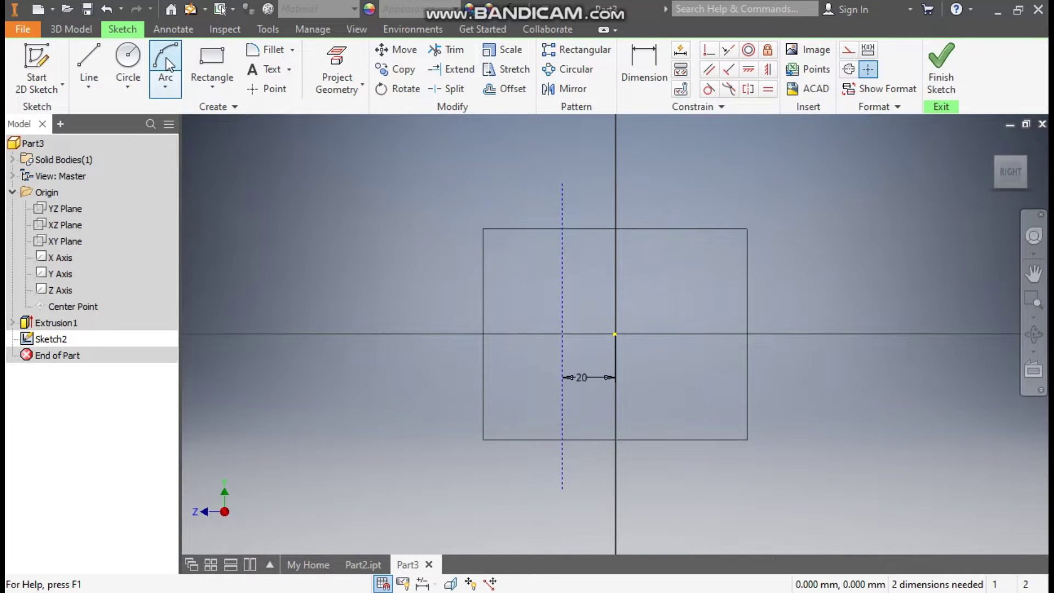
Draw two three-point arcs from top to bottom edge, bulging in opposite directions.
click(166, 81)
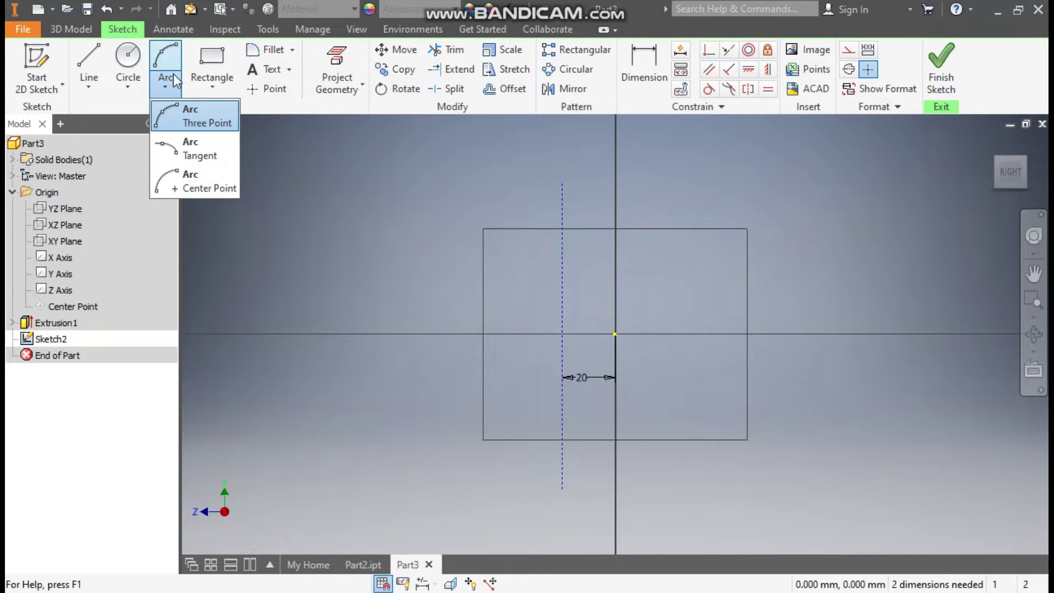
click(205, 116)
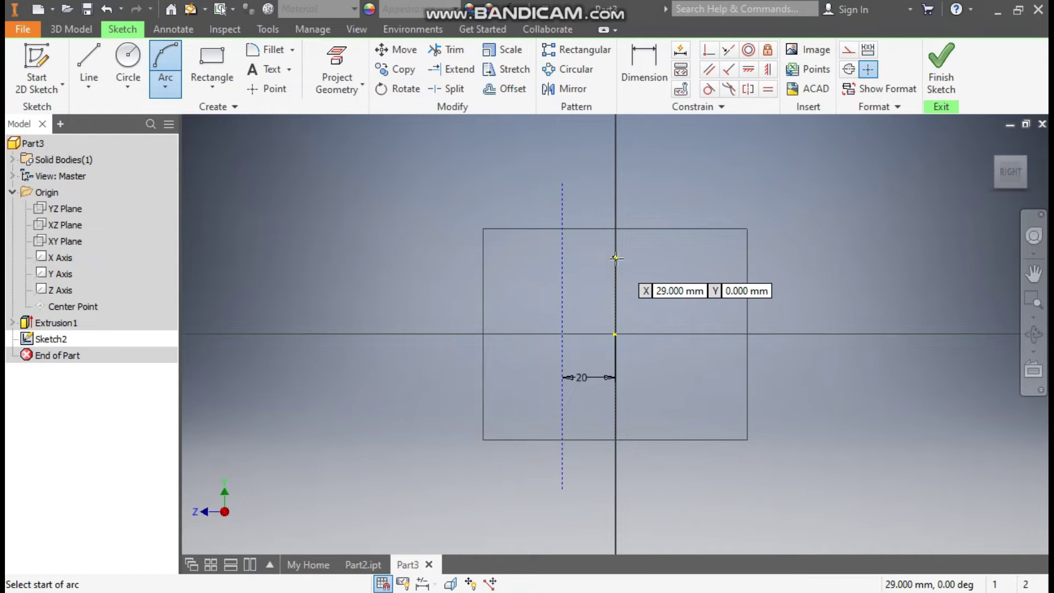
click(615, 228)
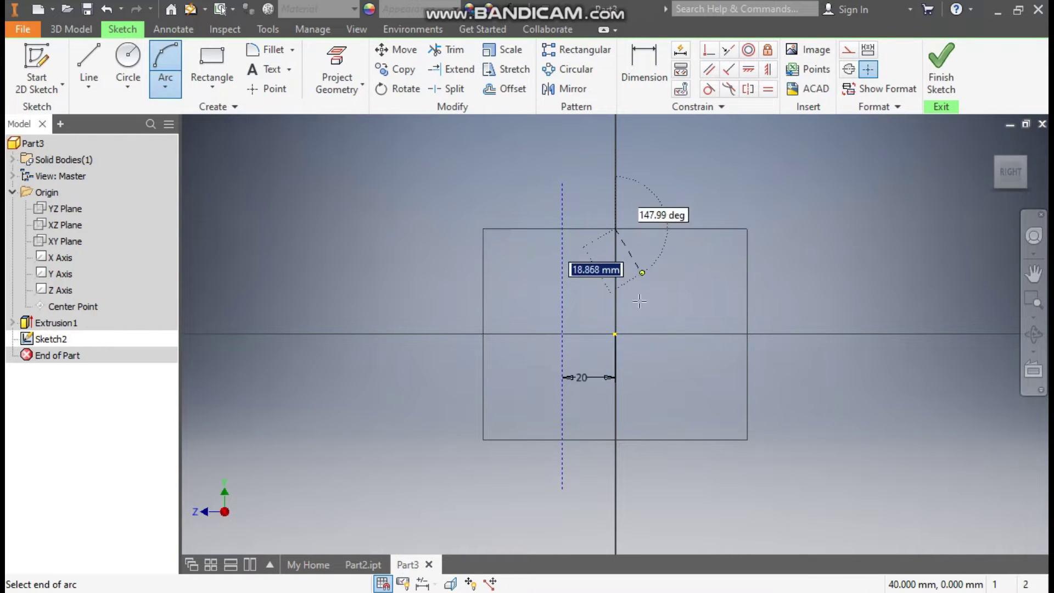
click(561, 439)
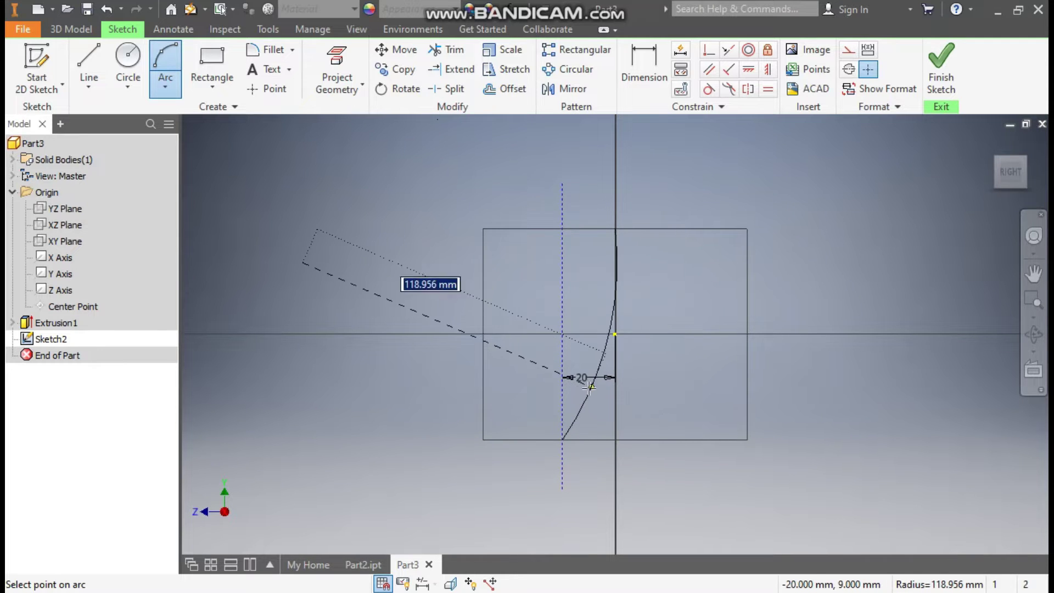
click(588, 385)
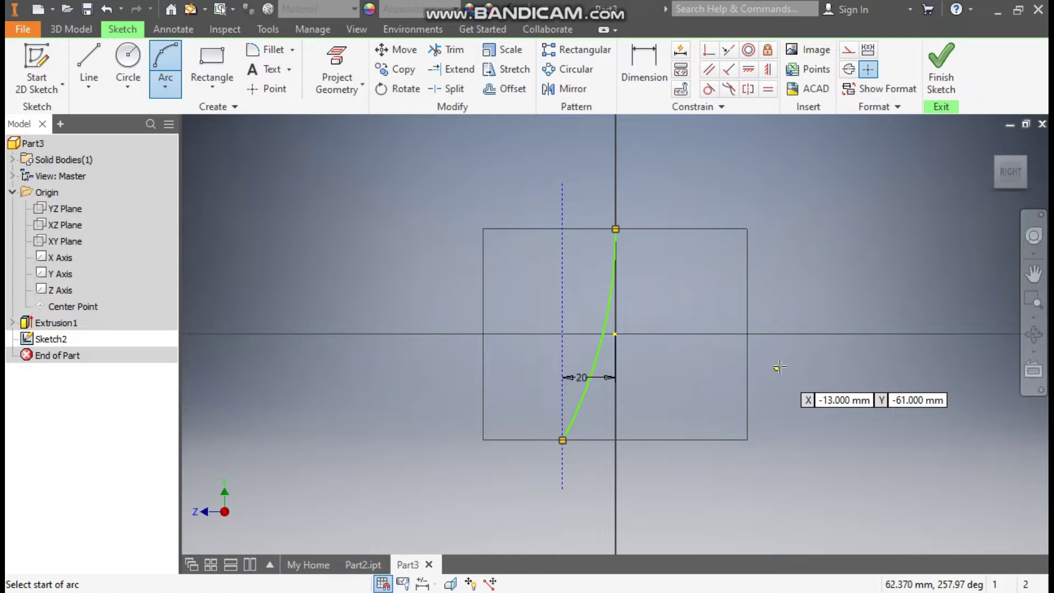
click(615, 228)
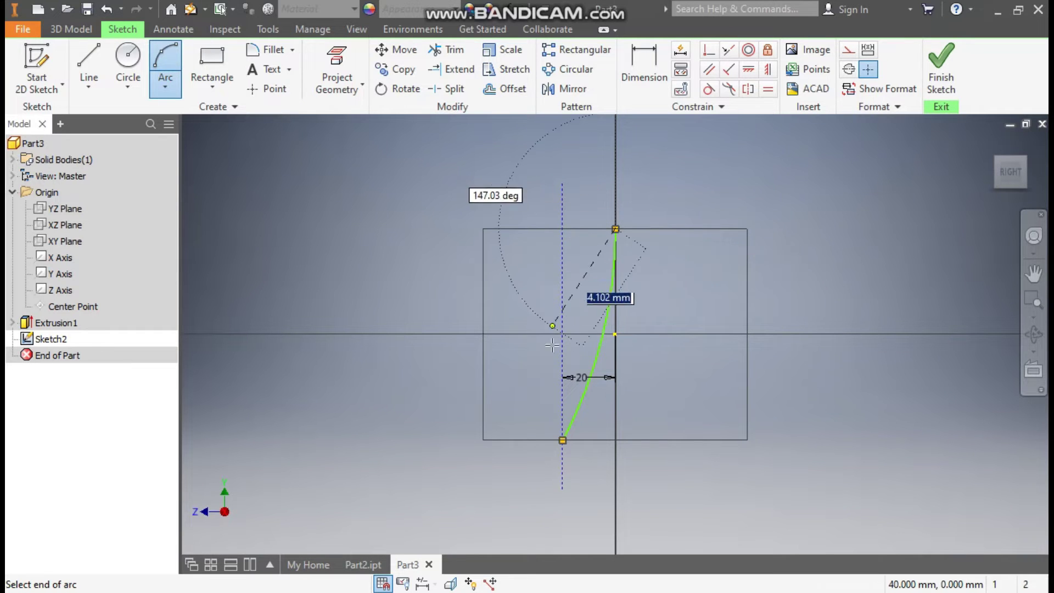
click(563, 440)
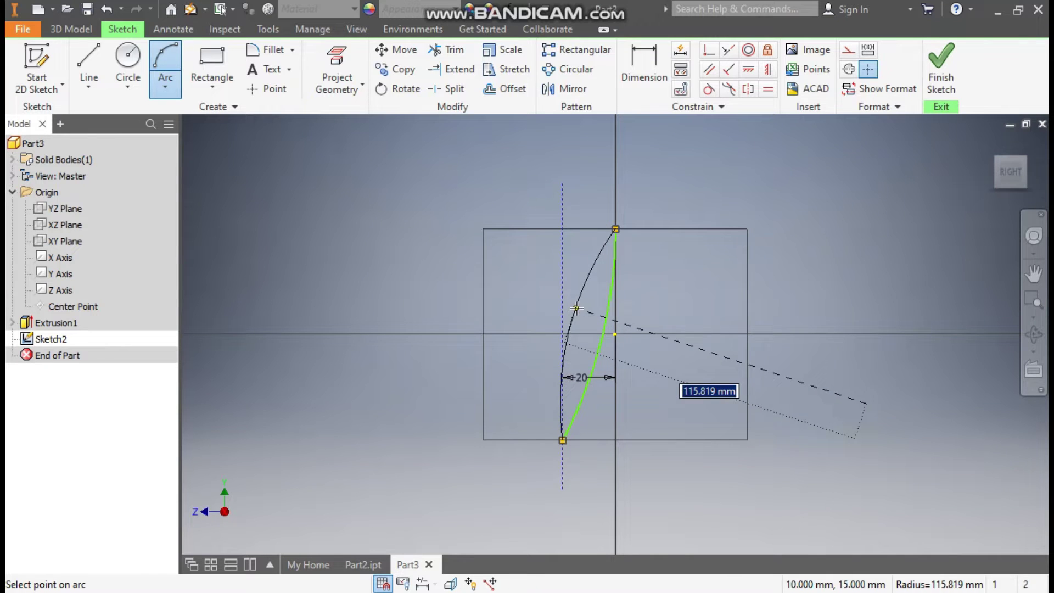
click(576, 308)
key(Escape)
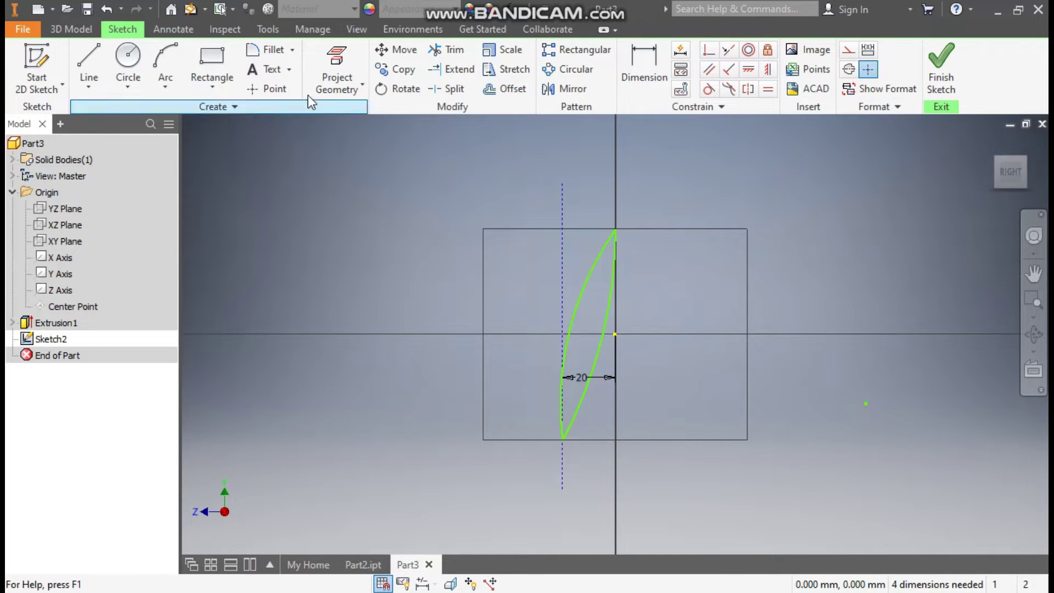
click(281, 88)
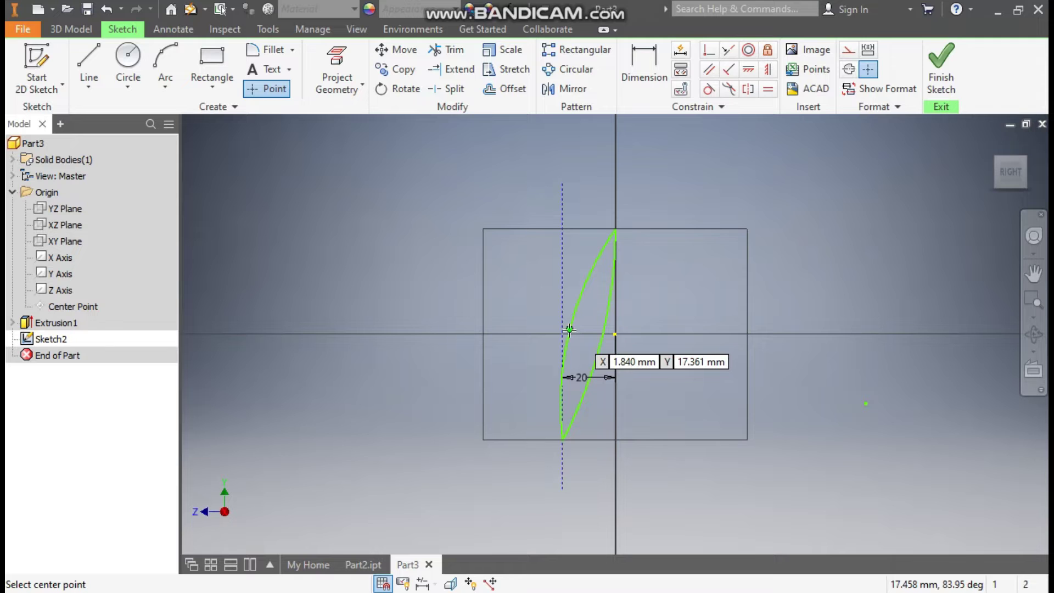
Place one sketch point on the left arc and one on the right arc.
click(569, 329)
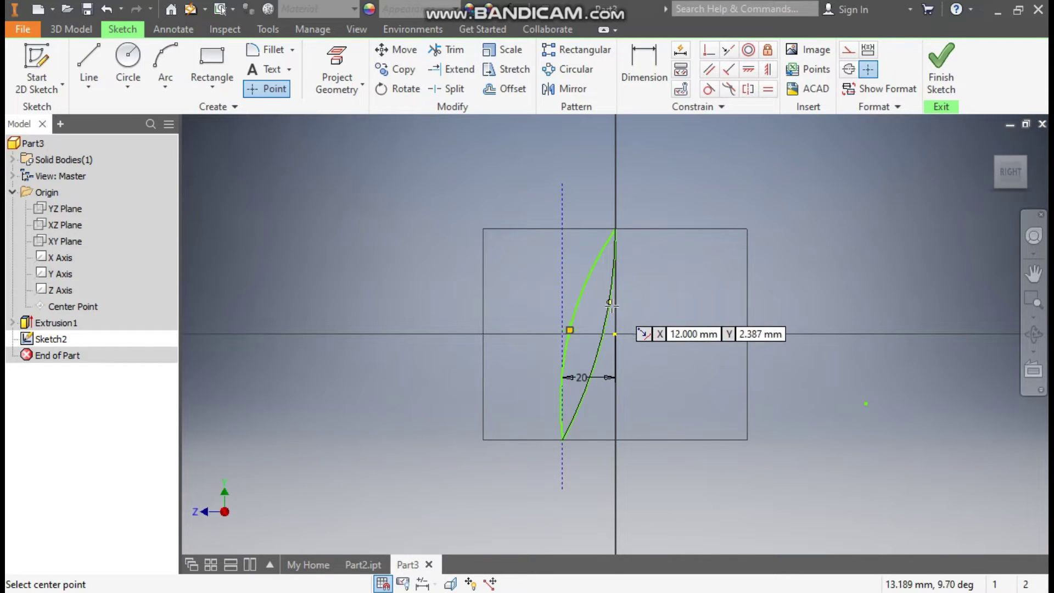
click(602, 337)
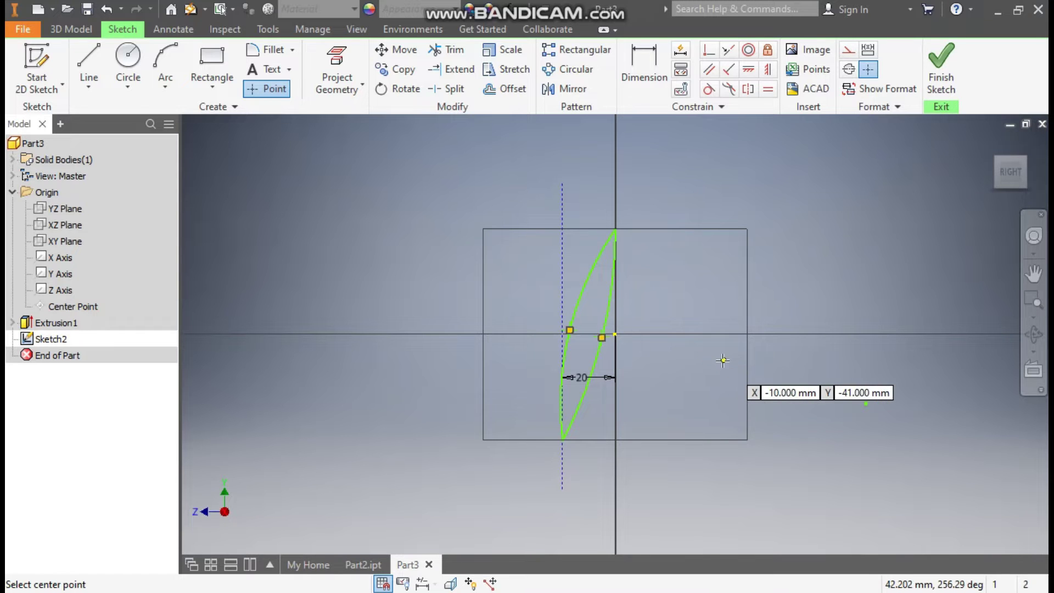
key(Escape)
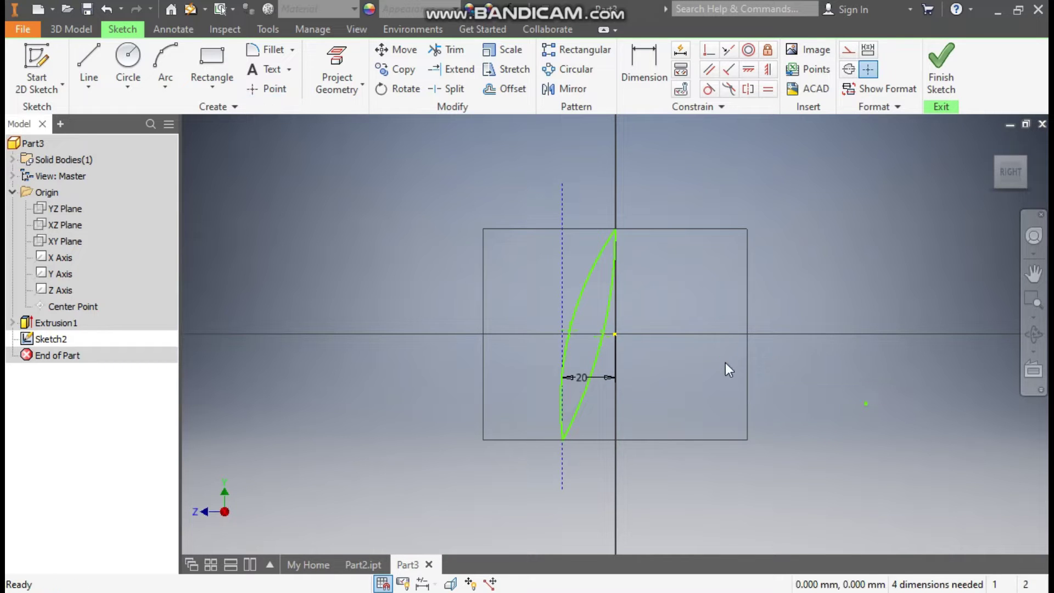
scroll(602, 370, down, 3)
mouse_move(621, 343)
middle_down()
mouse_move(621, 353)
mouse_move(626, 329)
middle_up()
scroll(621, 354, up, 2)
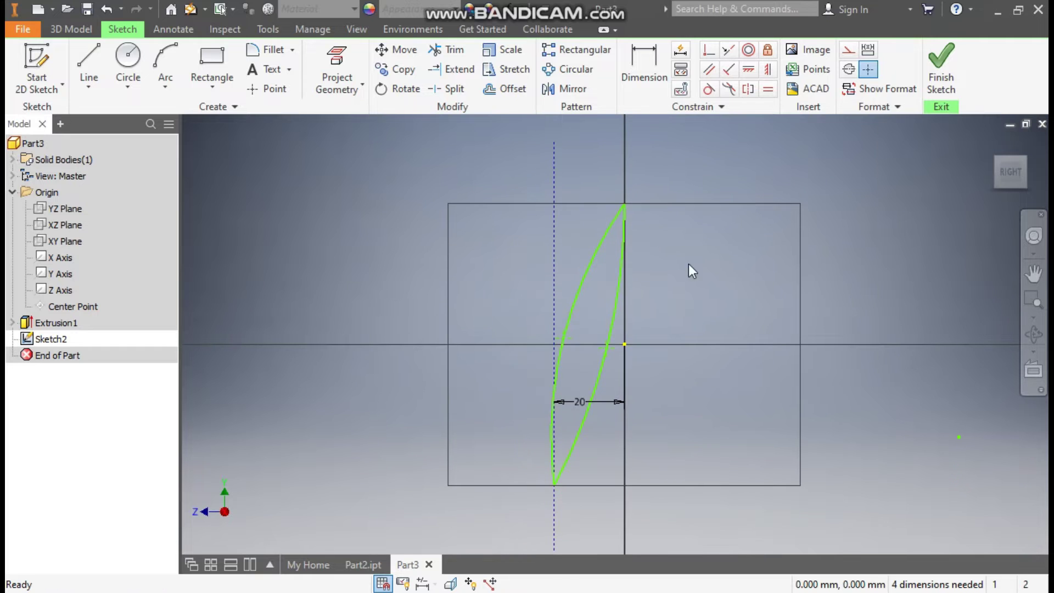
Add 5 mm dimensions from origin to right-arc point and construction line to left-arc point.
click(644, 79)
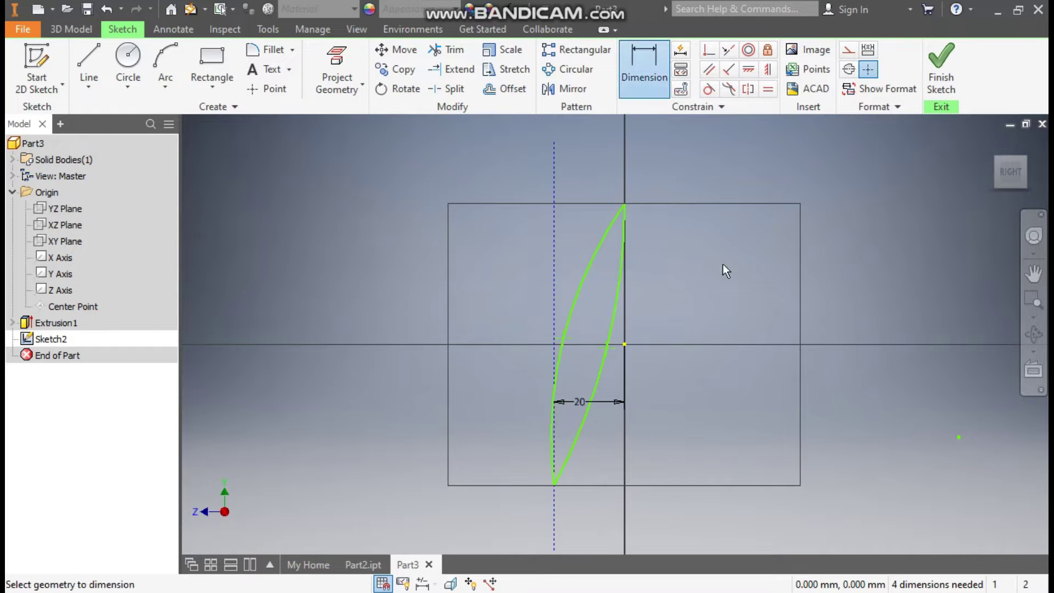
click(624, 345)
click(693, 384)
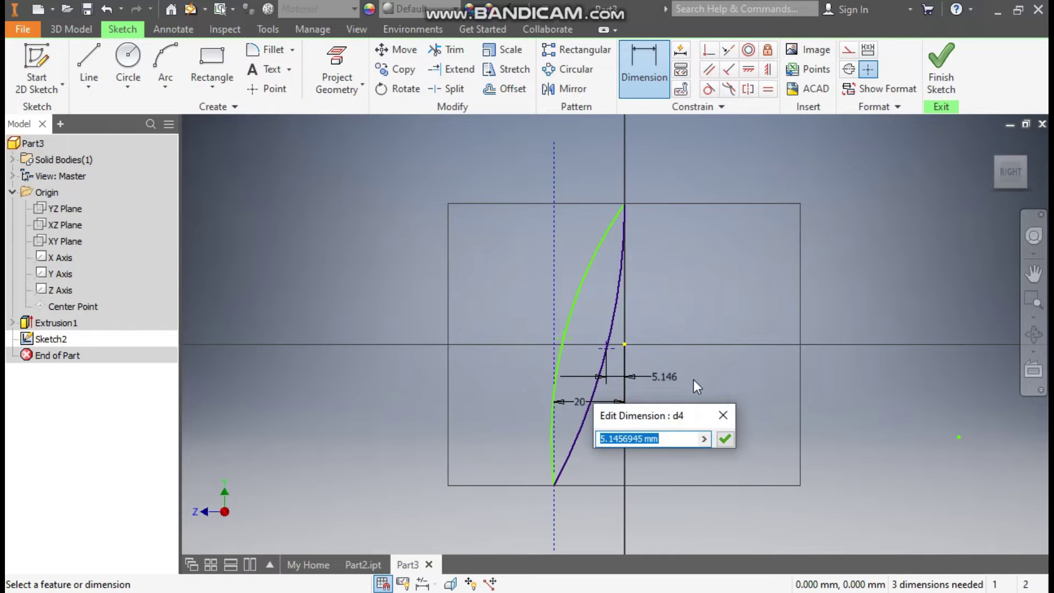
text(5)
key(Return)
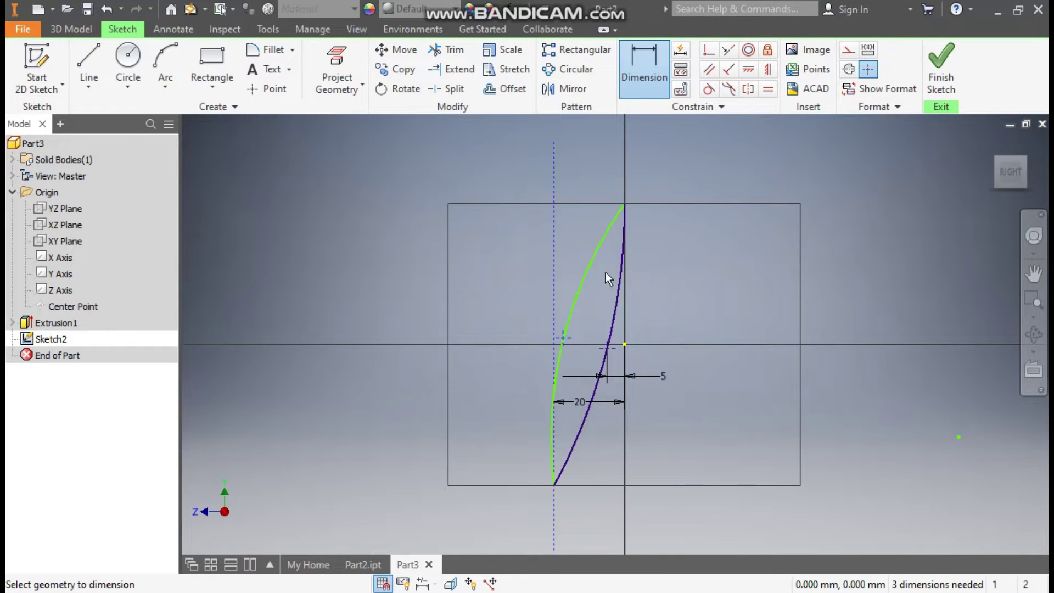
click(553, 236)
click(618, 170)
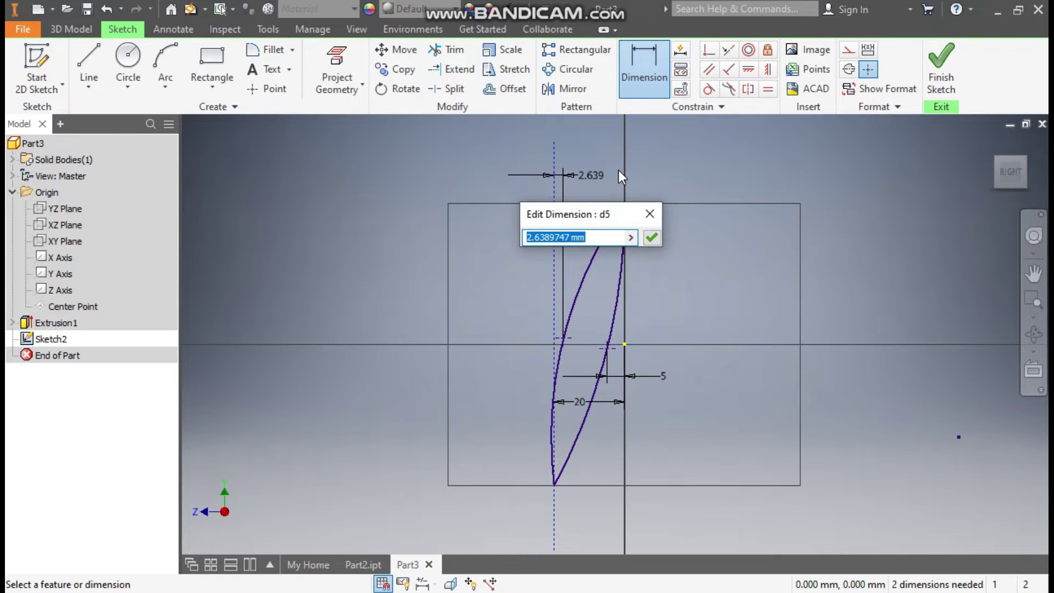
text(5)
key(Return)
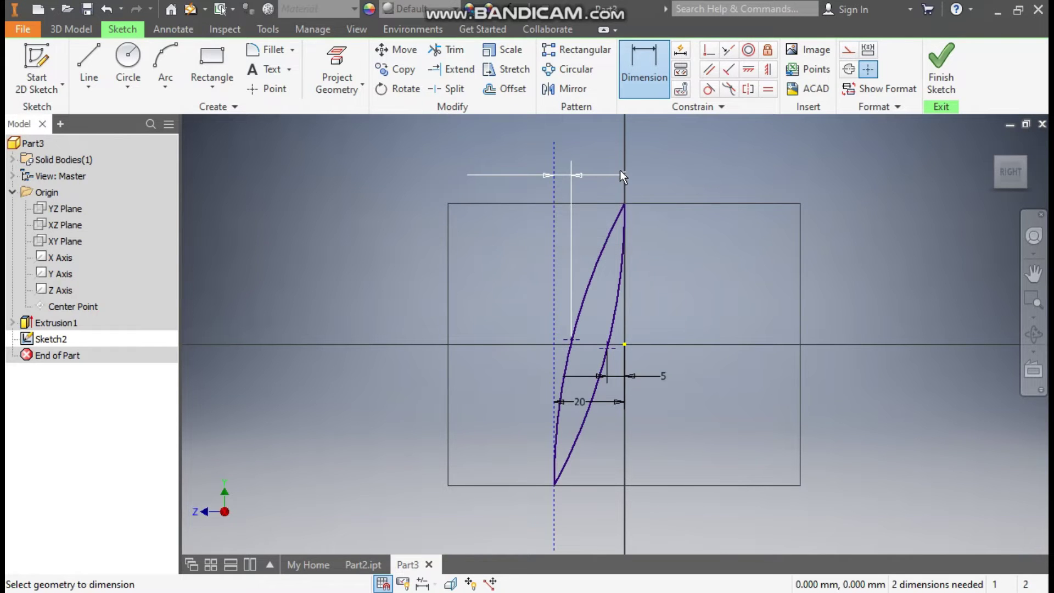
Finish Sketch2 and start Sketch3 on the XY origin plane.
click(943, 78)
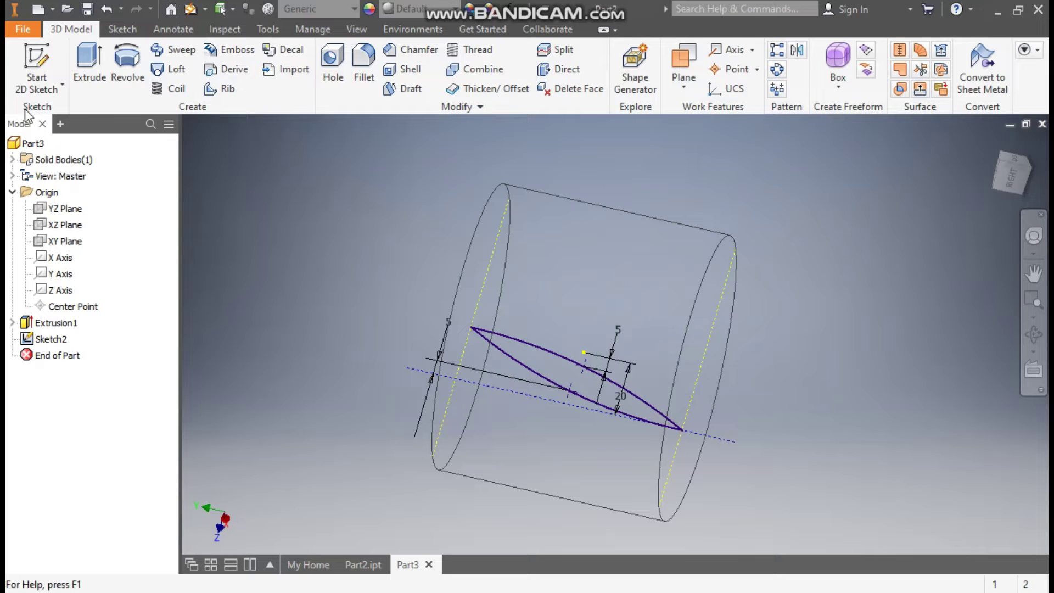
click(38, 68)
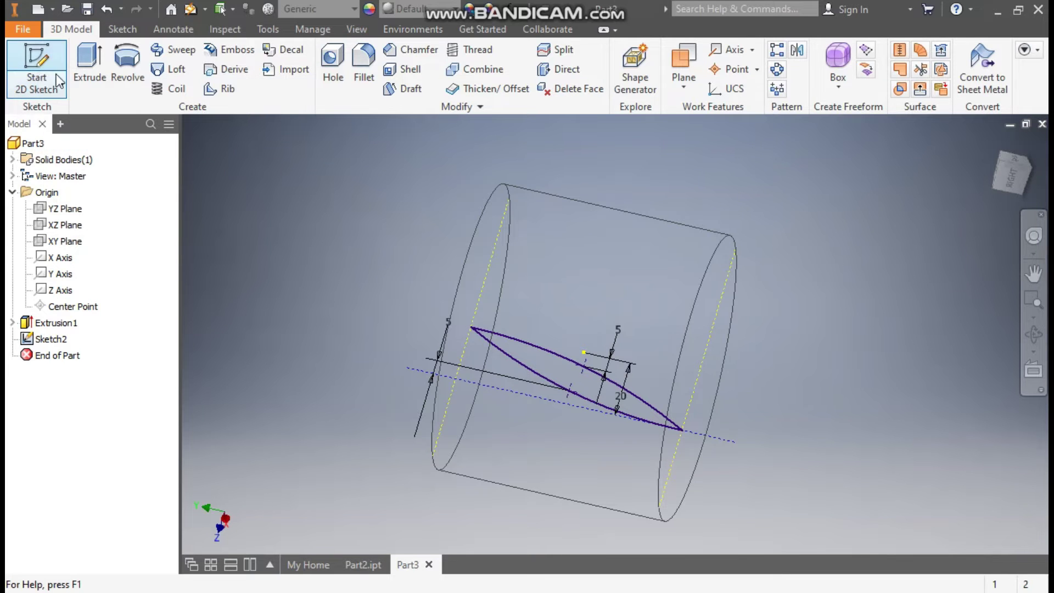
mouse_move(377, 348)
shift+middle_down()
mouse_move(370, 308)
mouse_move(476, 242)
mouse_move(564, 322)
shift+middle_up()
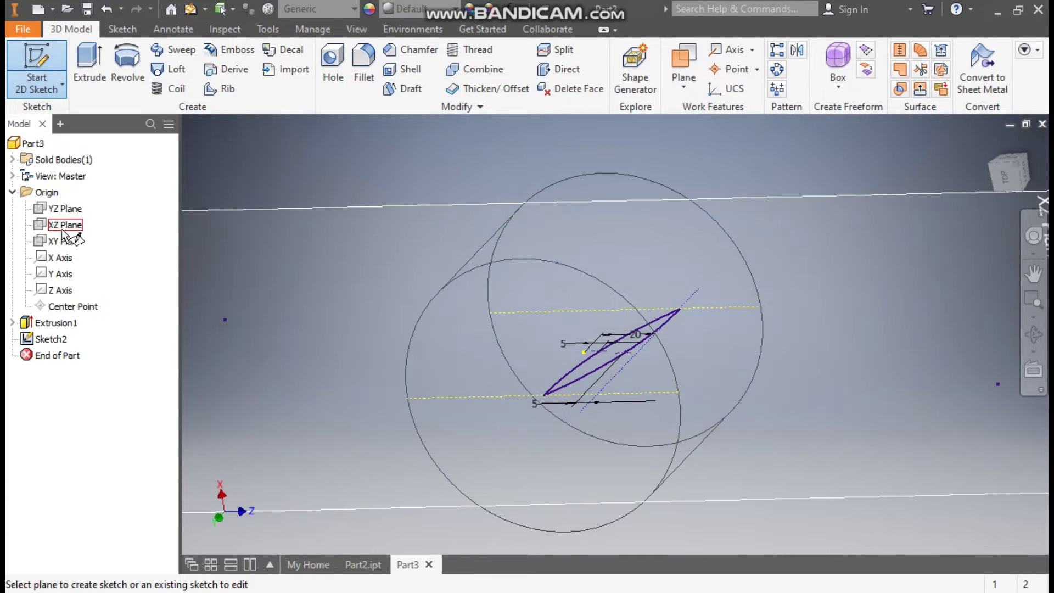
click(61, 244)
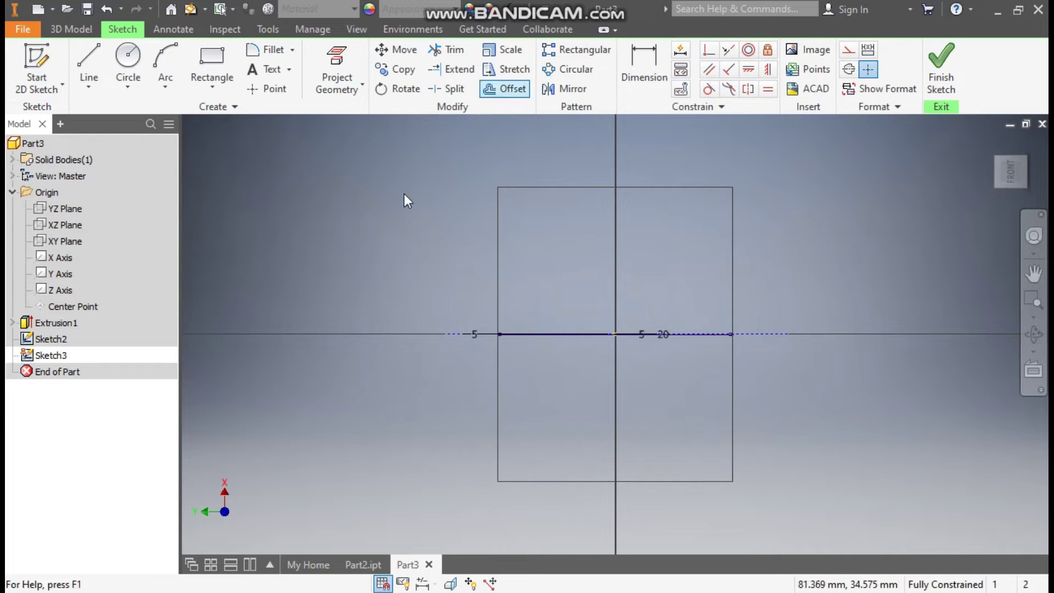
mouse_move(1013, 172)
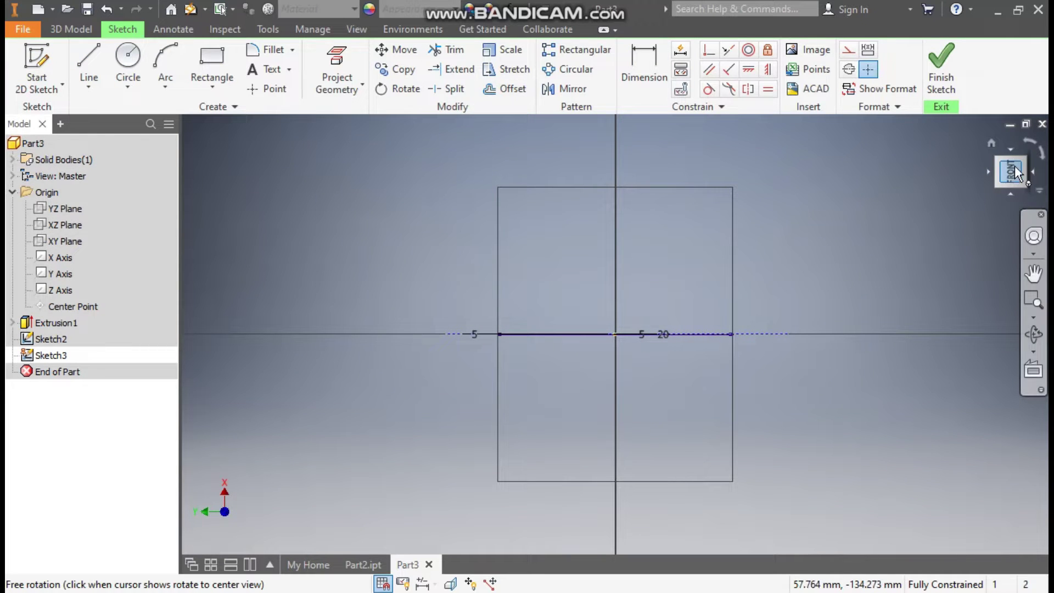
Draw a vertical line rising straight up from the sketch origin.
click(87, 50)
click(615, 334)
middle_drag(631, 319, 635, 366)
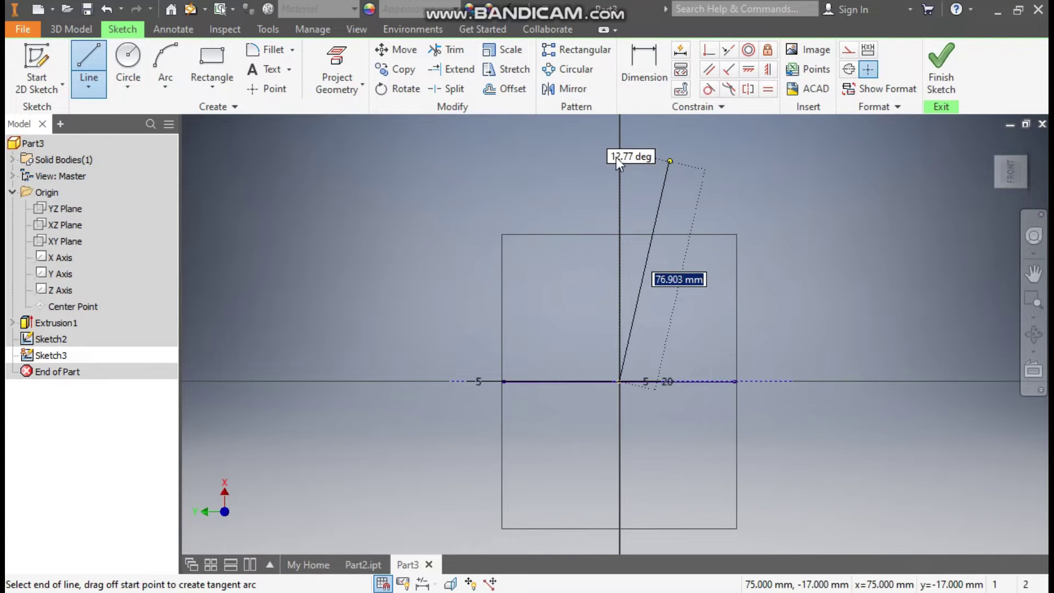
click(619, 164)
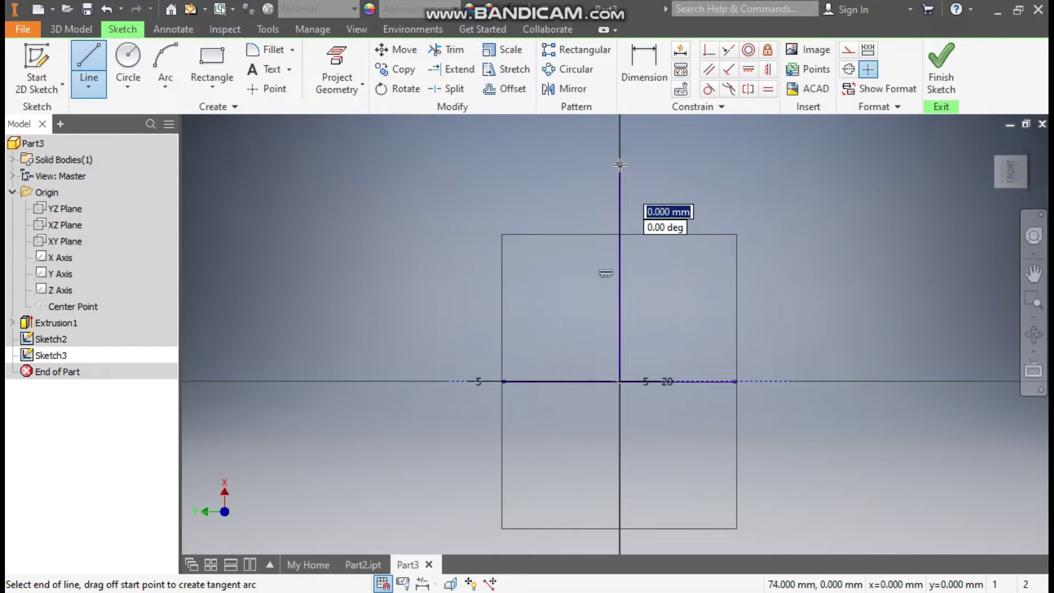
key(Escape)
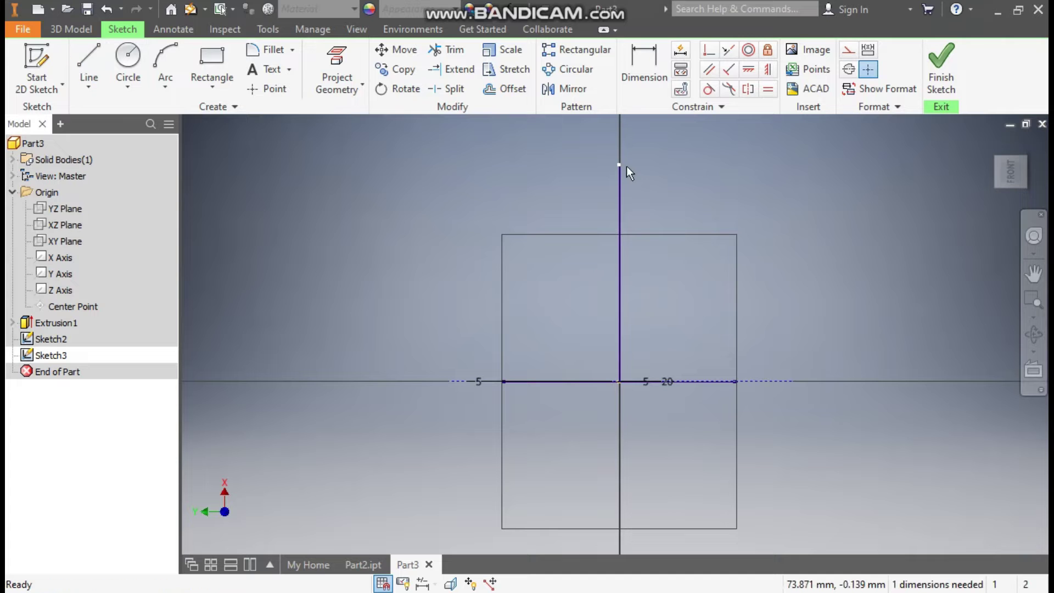
Dimension the line to 100 mm and orbit to view it in 3D.
click(639, 63)
click(620, 246)
click(651, 263)
text(100)
key(Return)
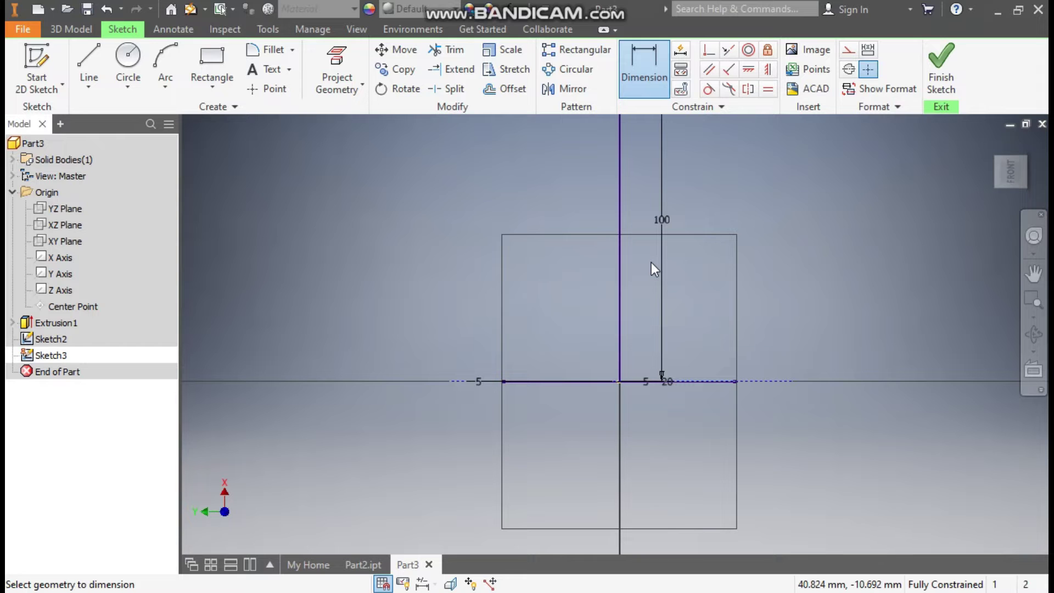
key(Escape)
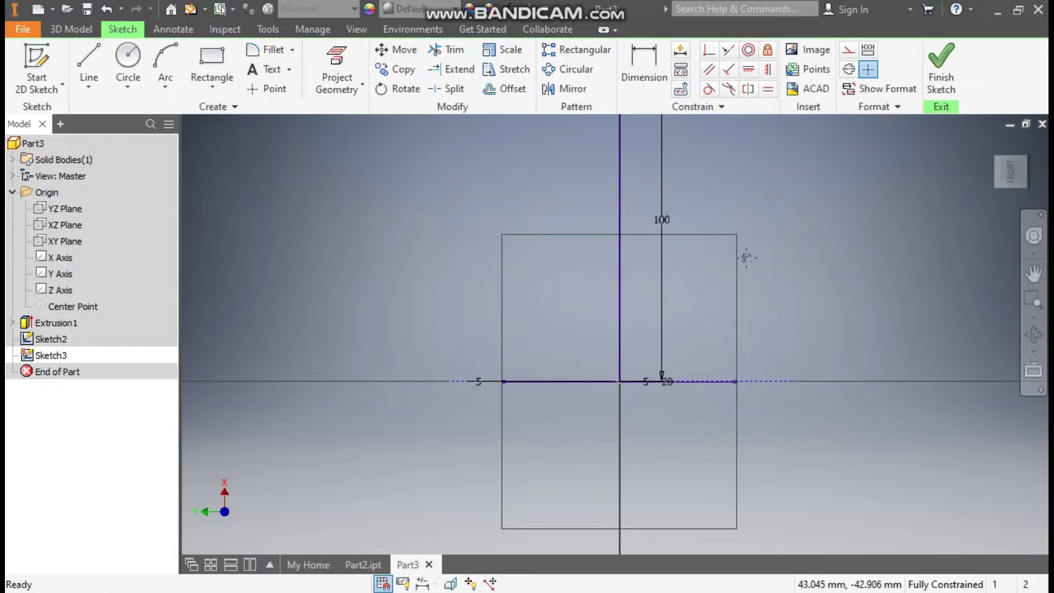
scroll(746, 258, down, 2)
middle_drag(746, 258, 763, 307)
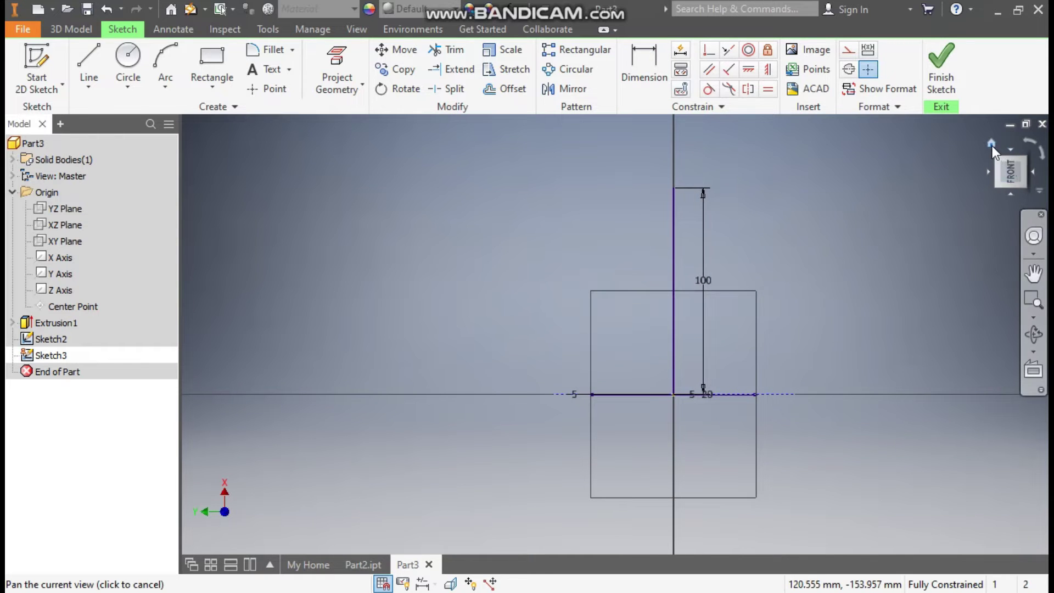
click(991, 144)
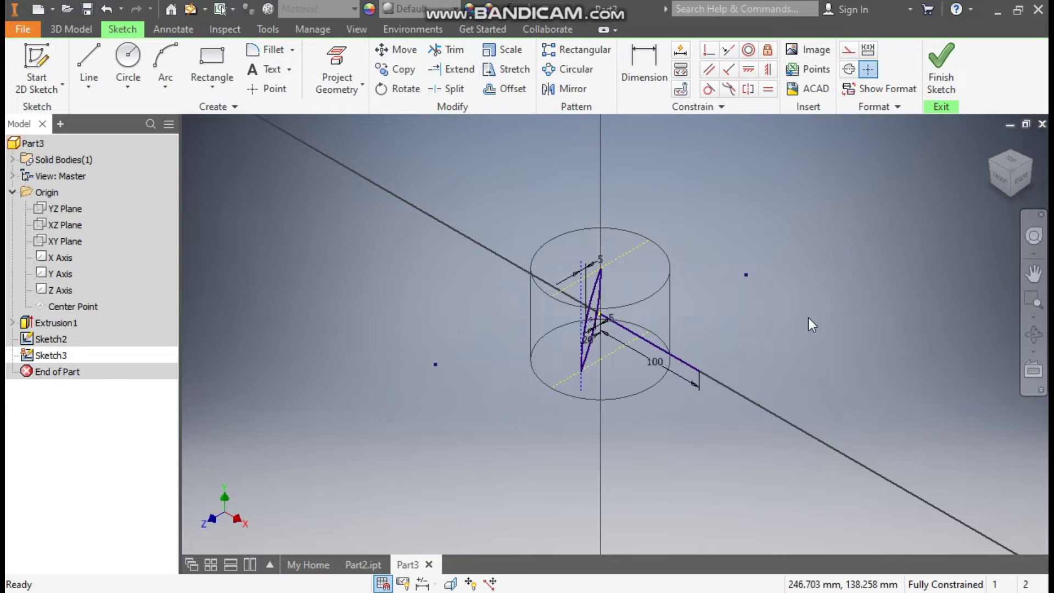
shift+middle_drag(730, 376, 631, 340)
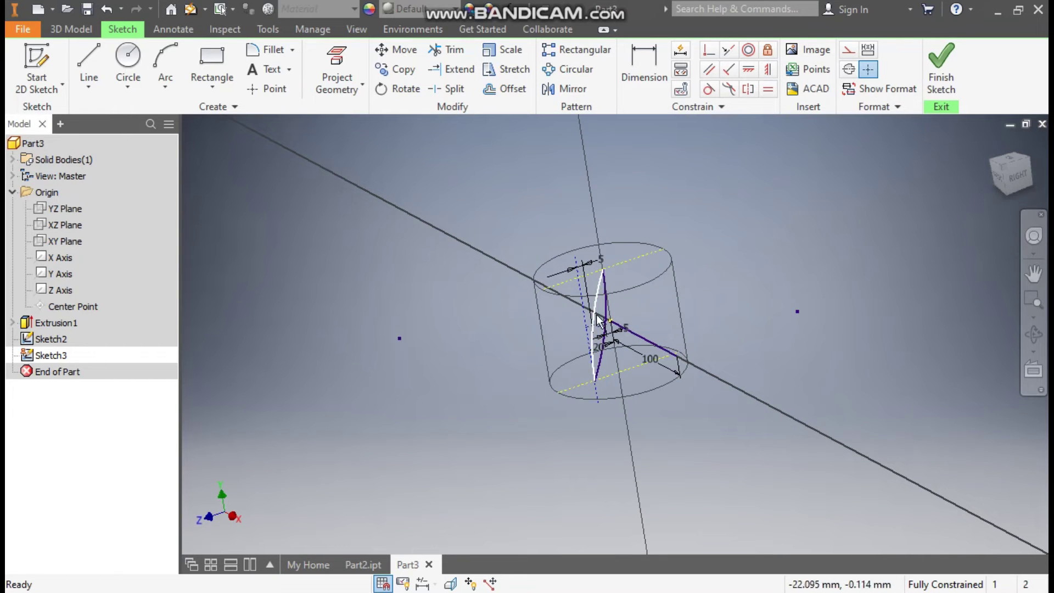
scroll(616, 331, down, 1)
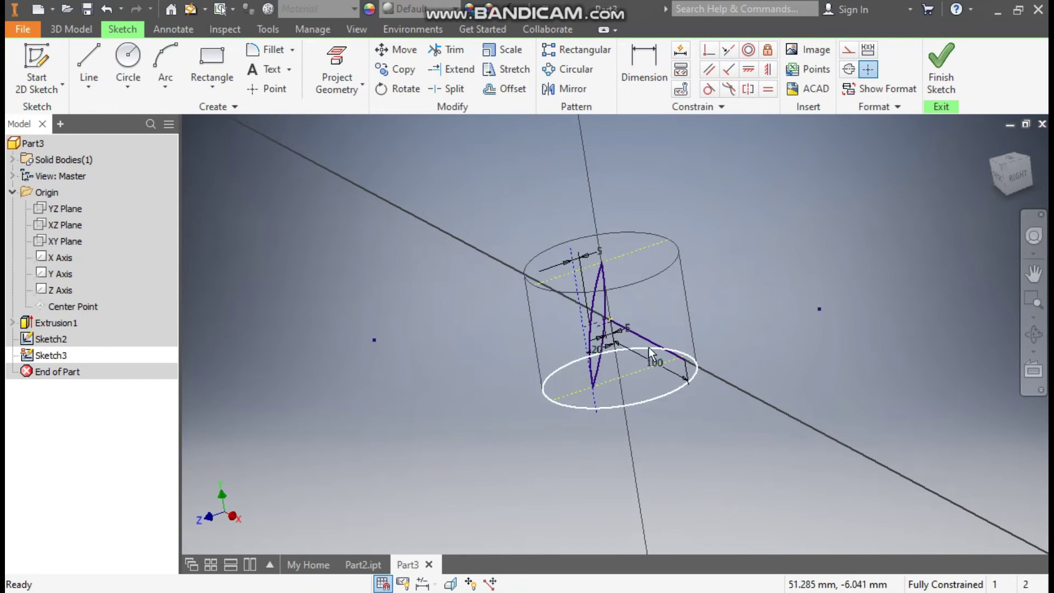
shift+middle_drag(724, 383, 669, 351)
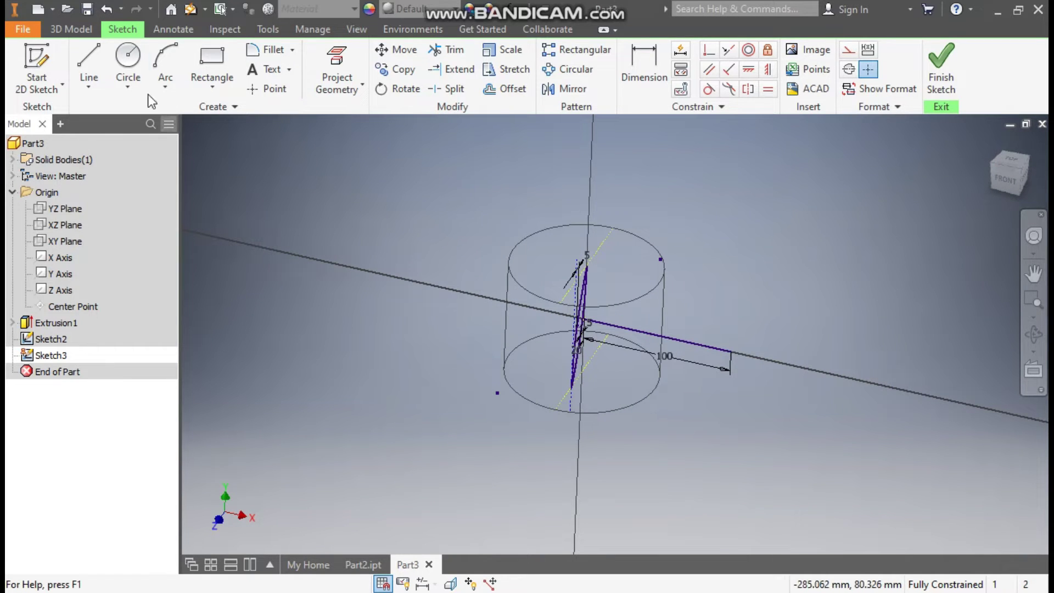
Start a Sweep of the blade profile along the 100 mm line.
click(67, 29)
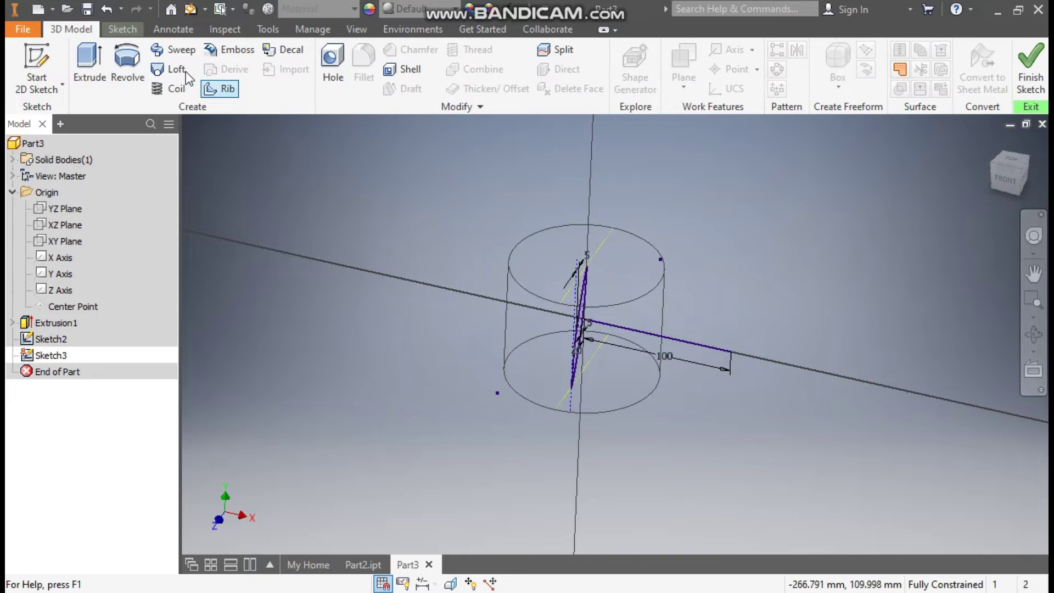
click(172, 50)
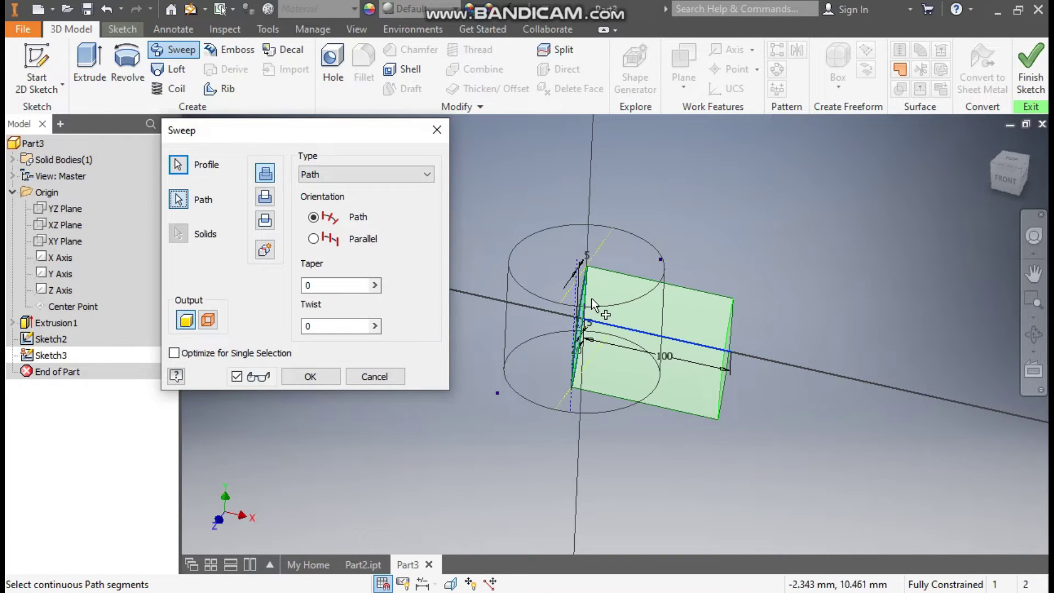
scroll(571, 264, down, 4)
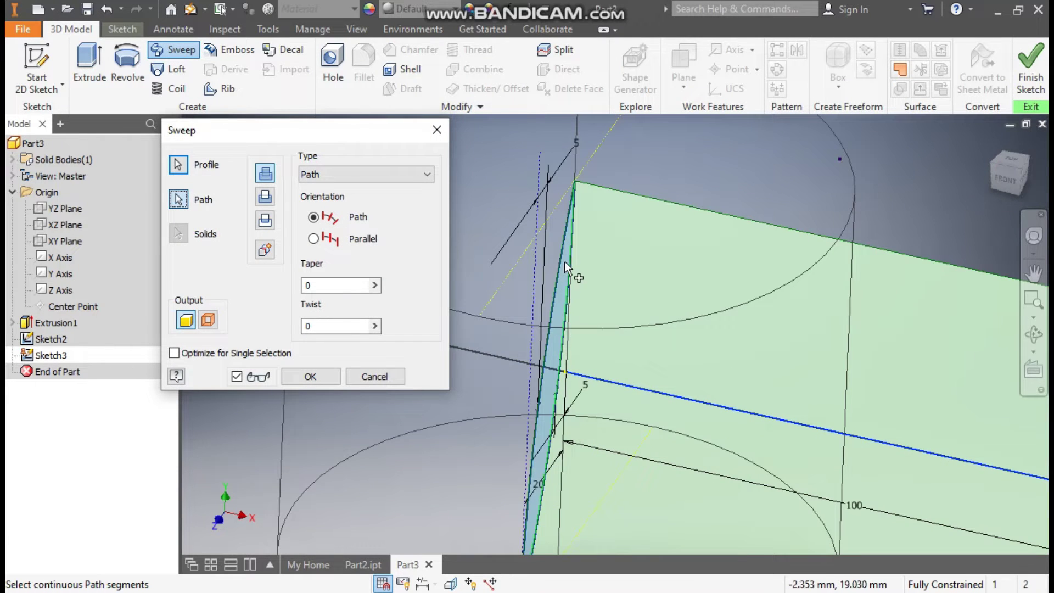
scroll(565, 263, up, 4)
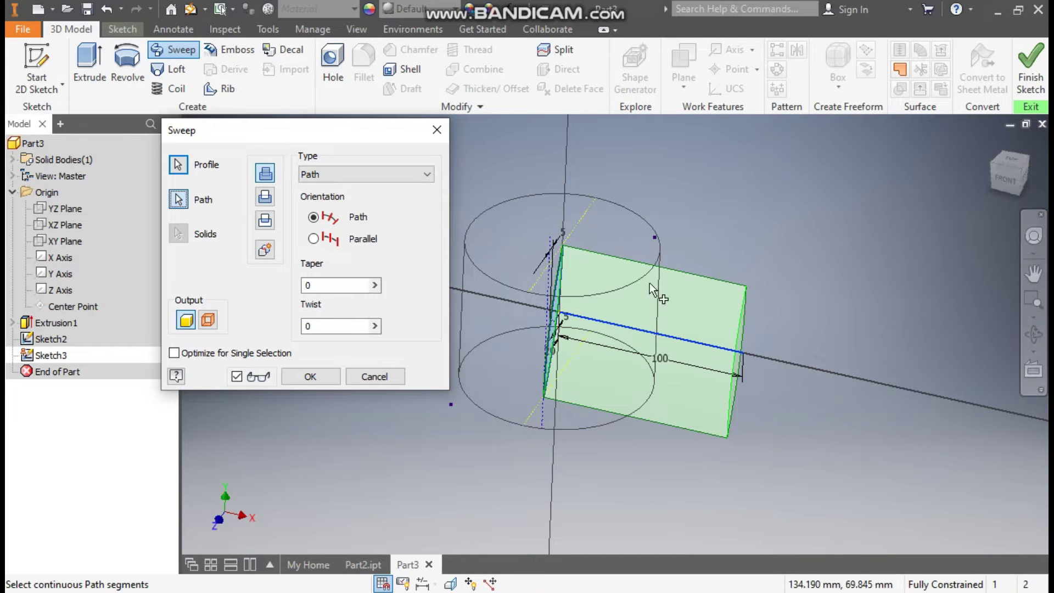
Give the sweep a -30 degree twist and check the preview from the right view.
click(310, 327)
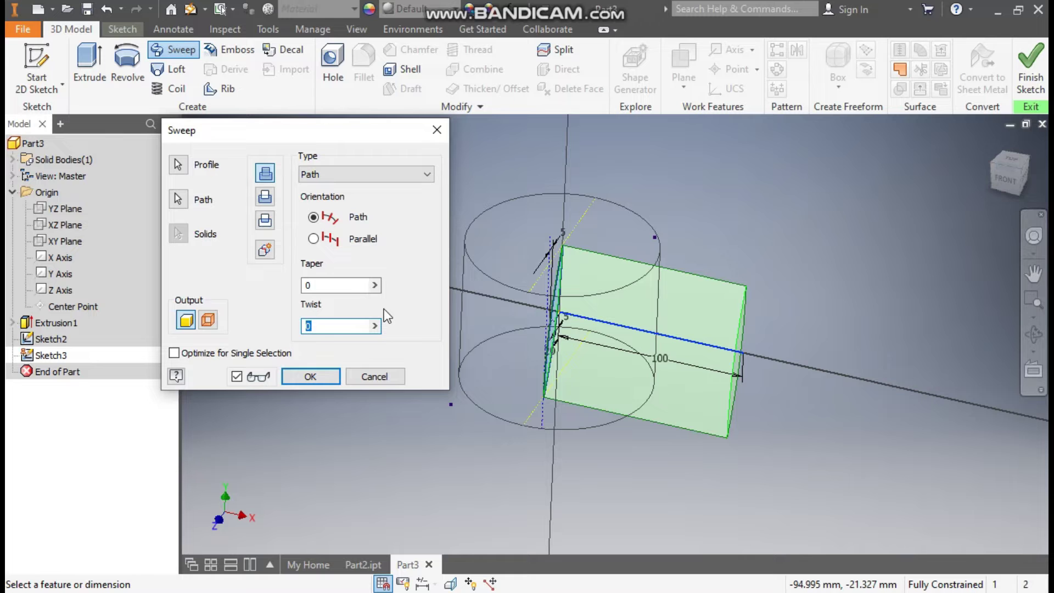
text(-30)
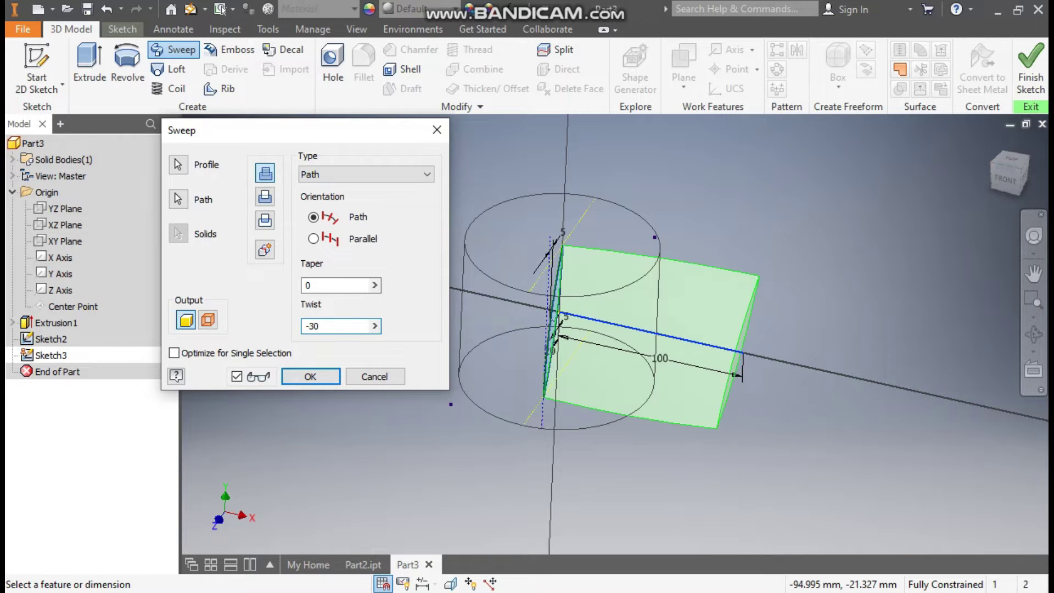
shift+middle_drag(515, 353, 769, 413)
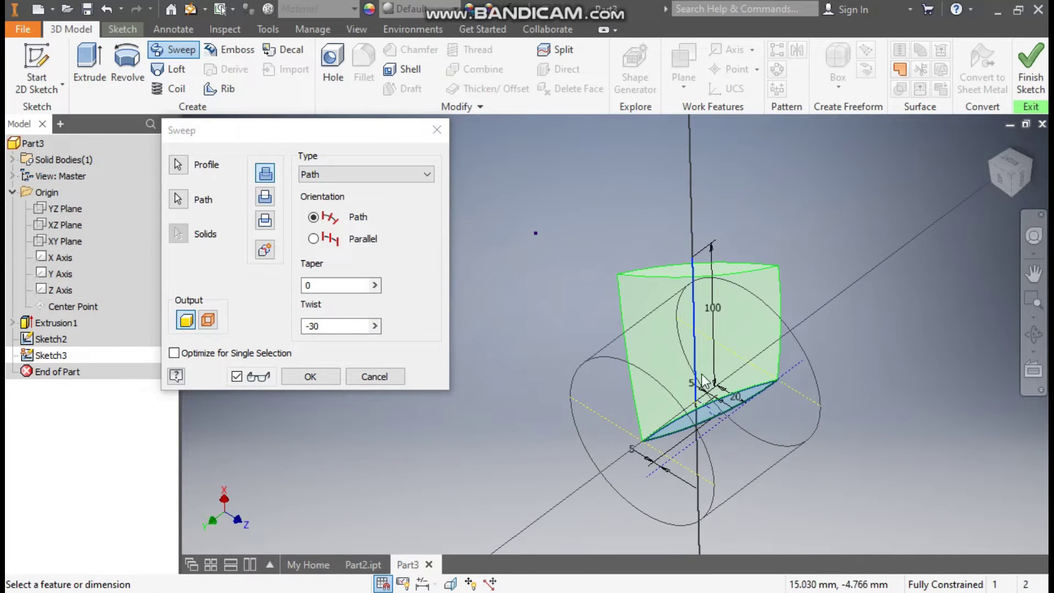
click(1000, 182)
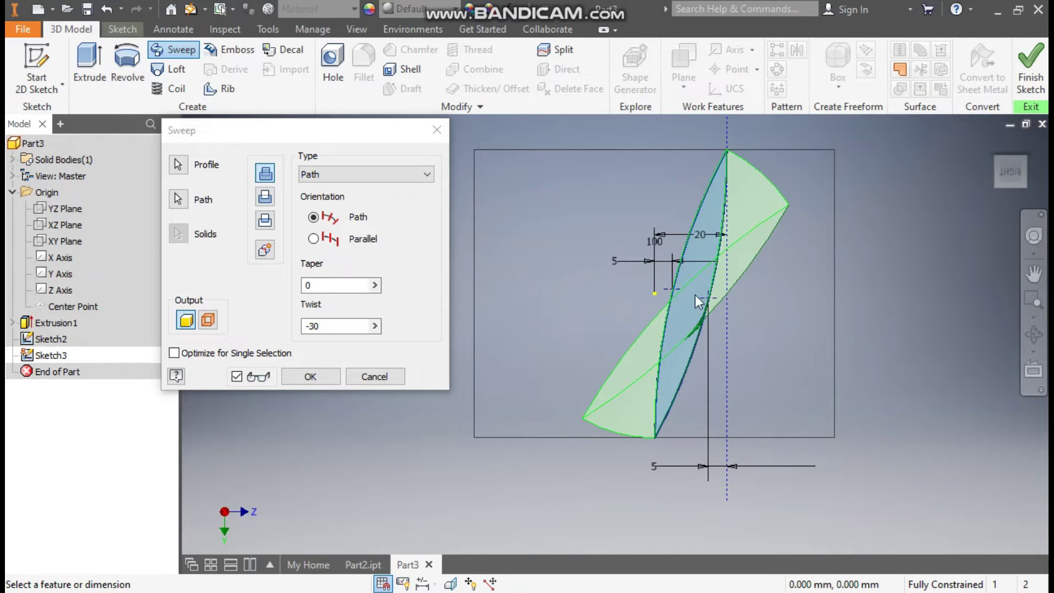
click(344, 326)
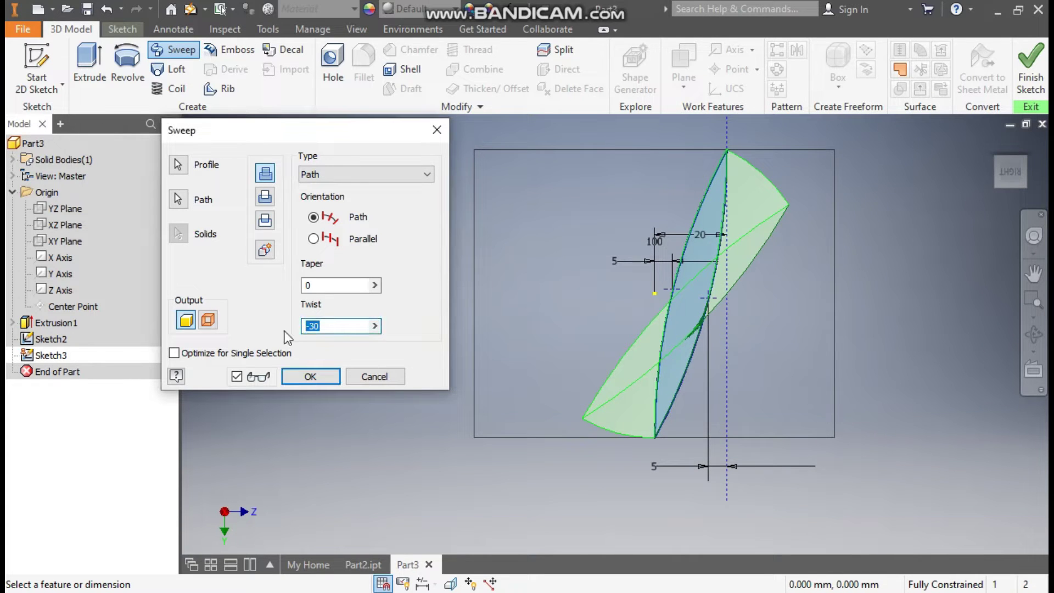
text(0)
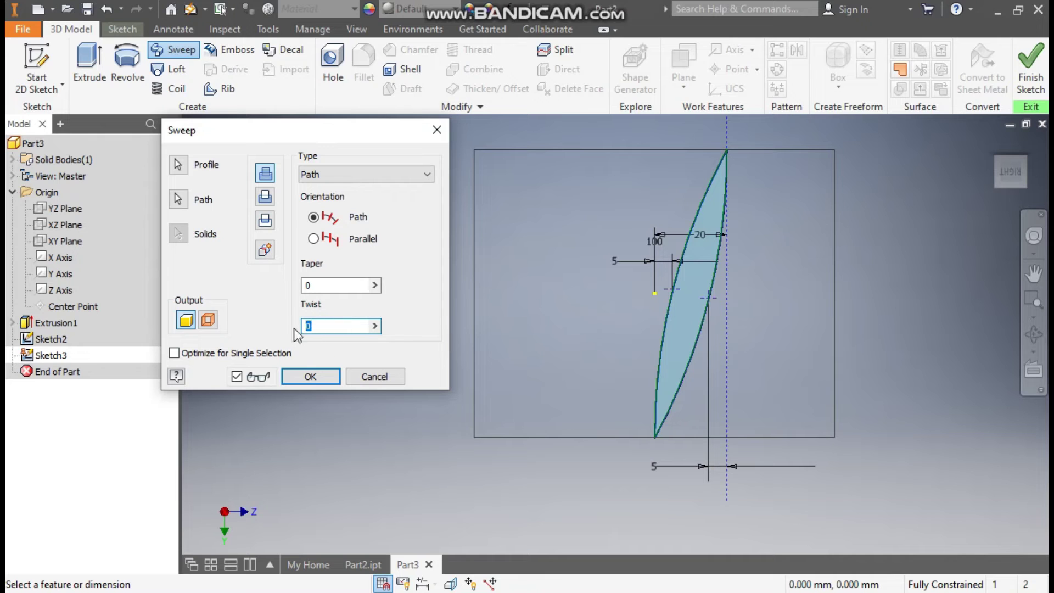
text(-30)
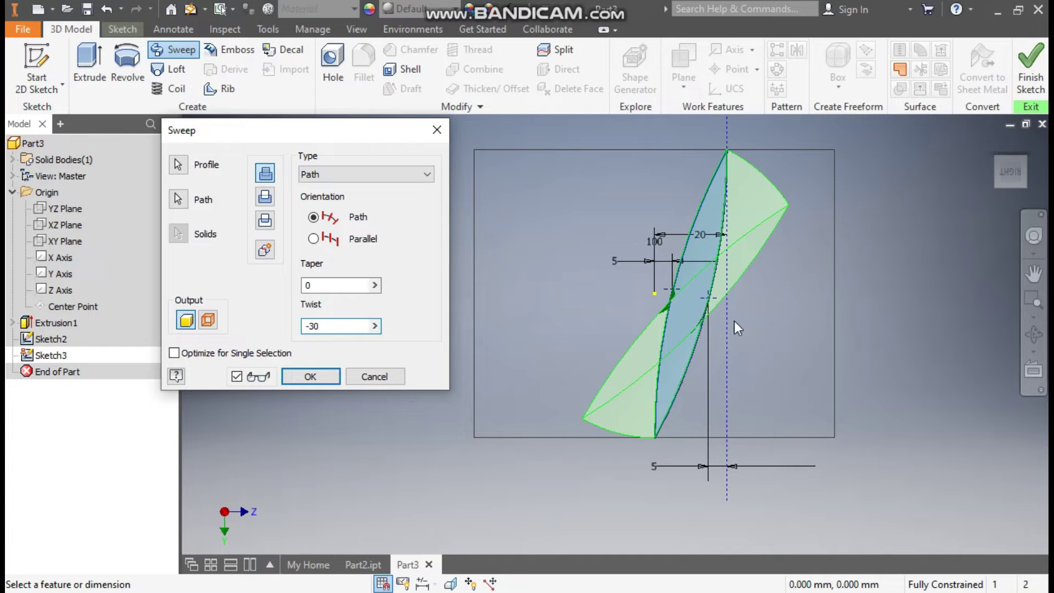
shift+middle_drag(769, 375, 812, 334)
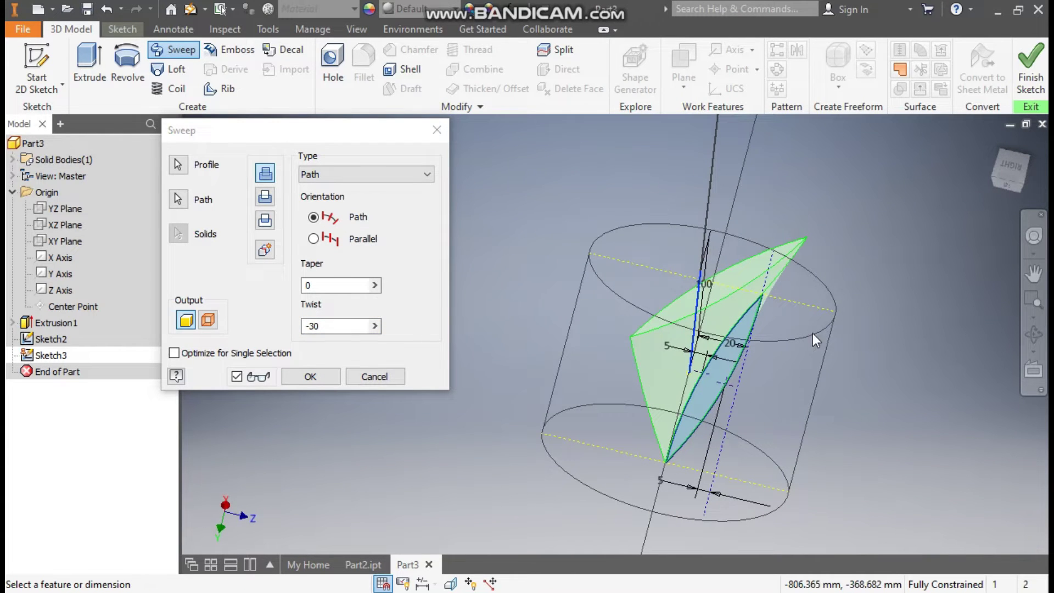
Set the visual style to Shaded with Edges.
click(363, 30)
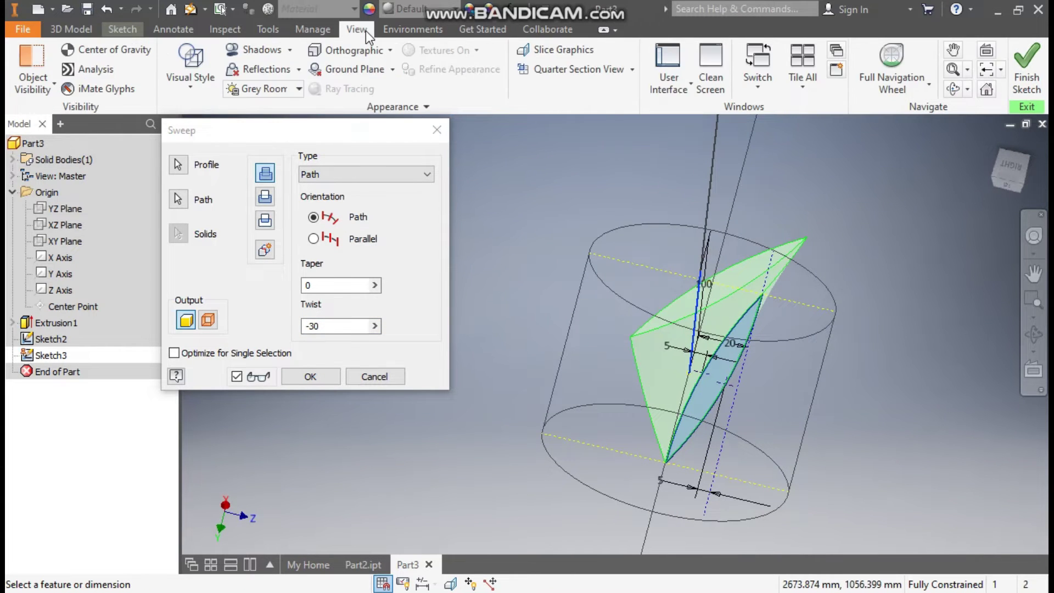
click(181, 91)
click(229, 176)
Create the twisted blade sweep, accepting the path-does-not-intersect warning.
shift+middle_drag(904, 437, 901, 420)
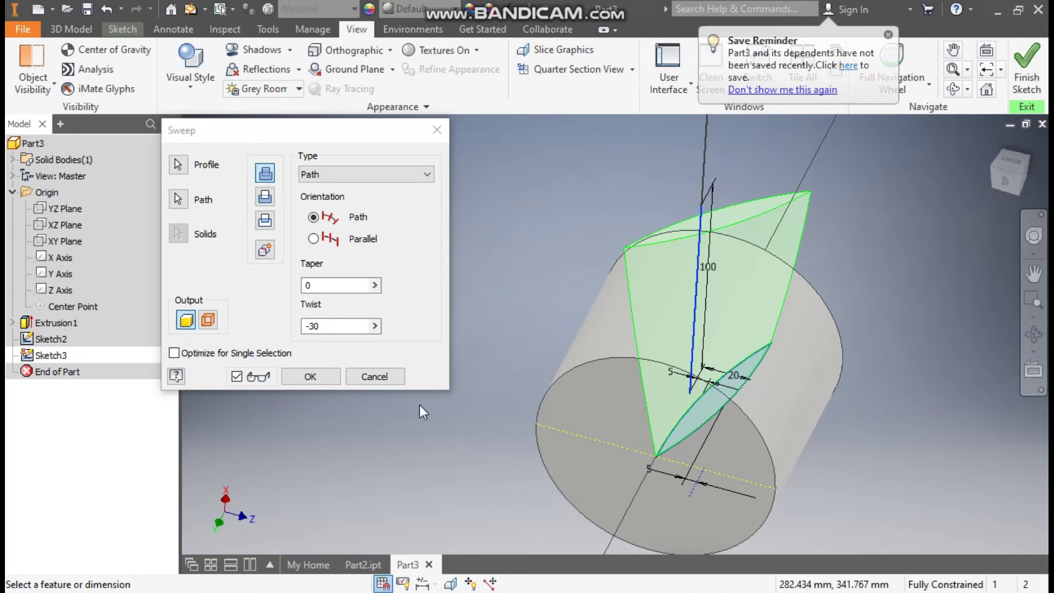
click(318, 378)
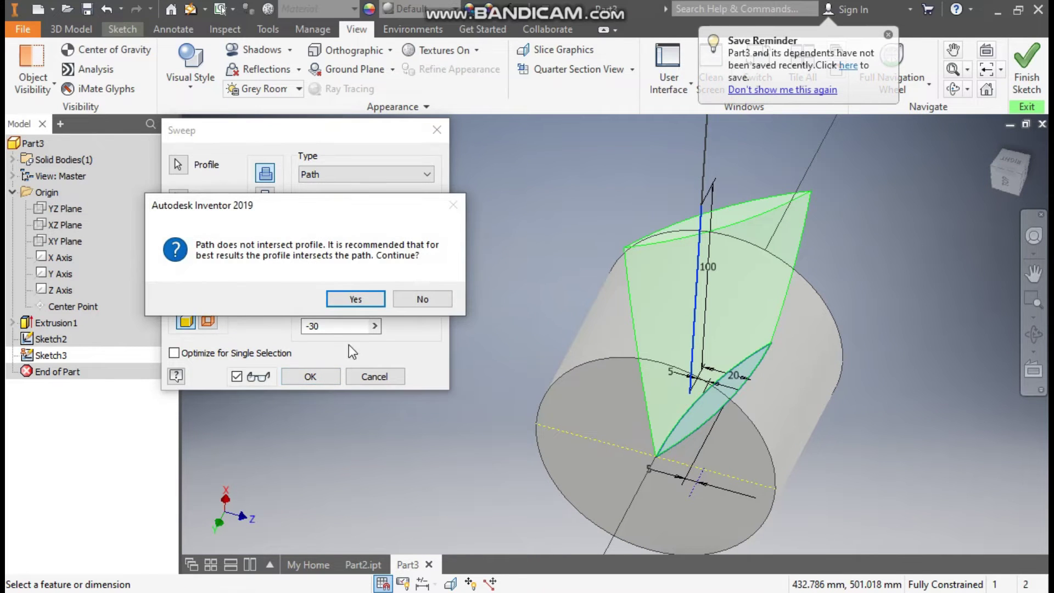
click(347, 300)
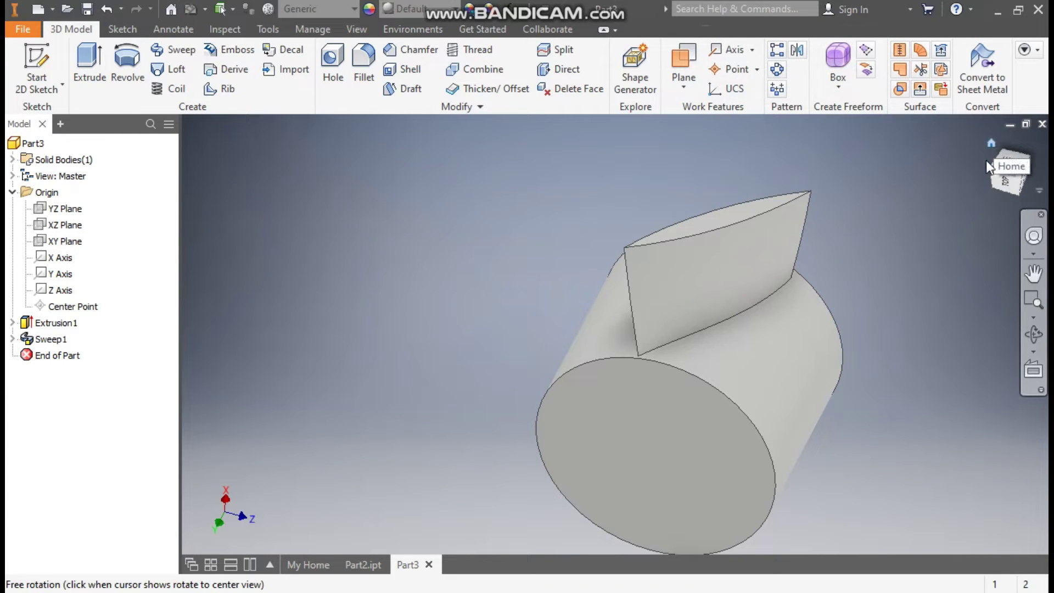
click(991, 144)
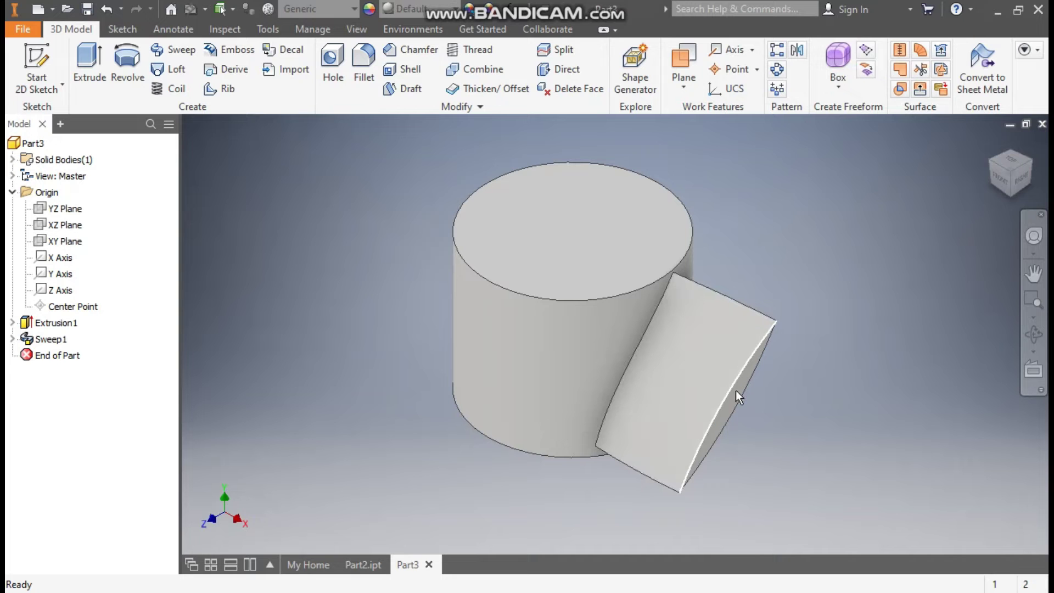
shift+middle_drag(795, 440, 839, 331)
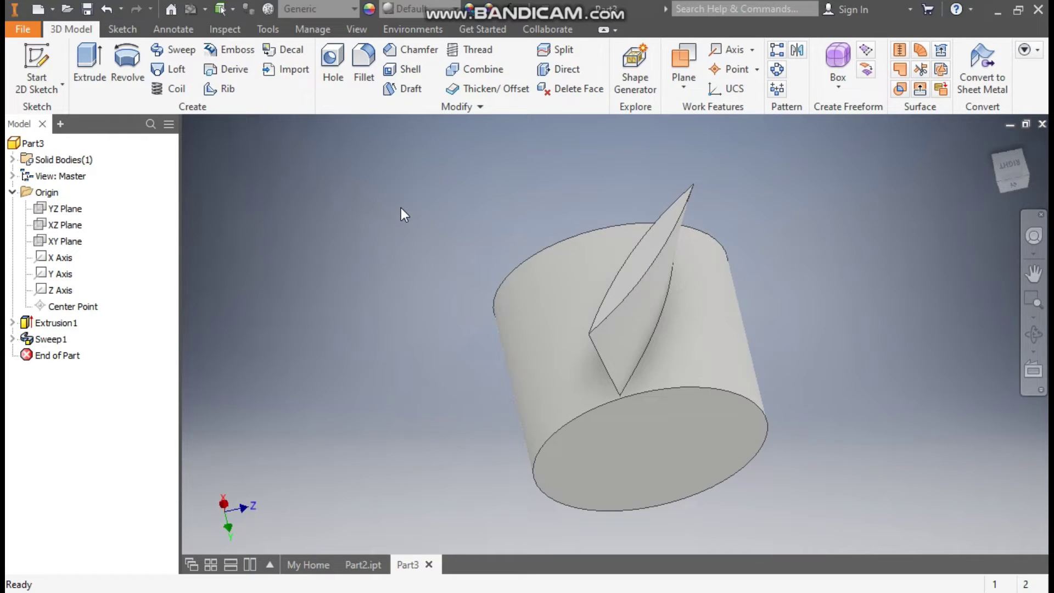
Fillet the four blade edges with a 0.5 radius.
click(365, 66)
click(115, 230)
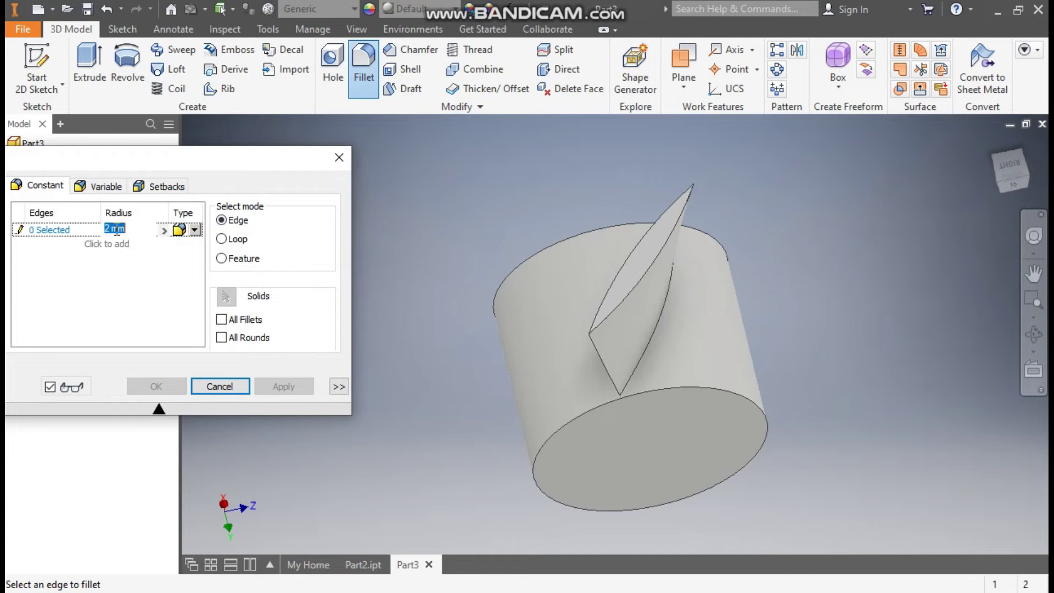
text(0.5)
click(651, 268)
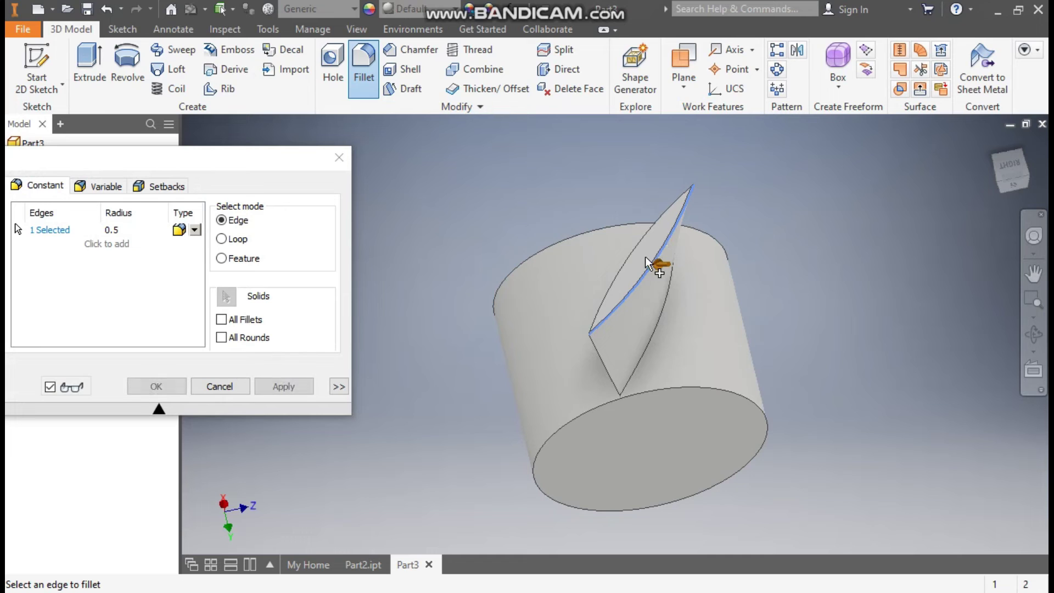
click(606, 363)
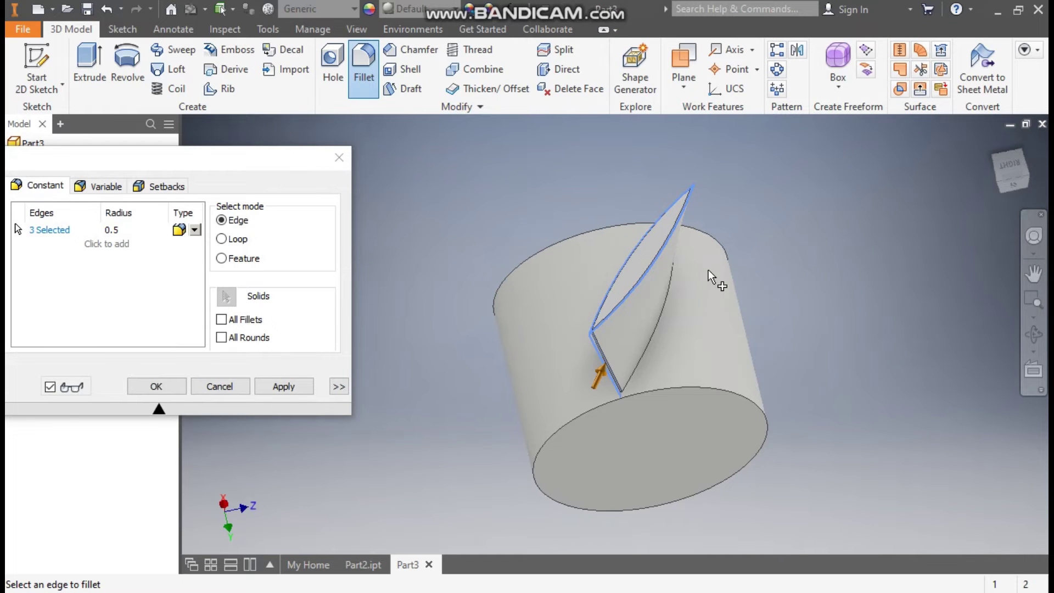
shift+middle_drag(863, 226, 736, 314)
click(678, 324)
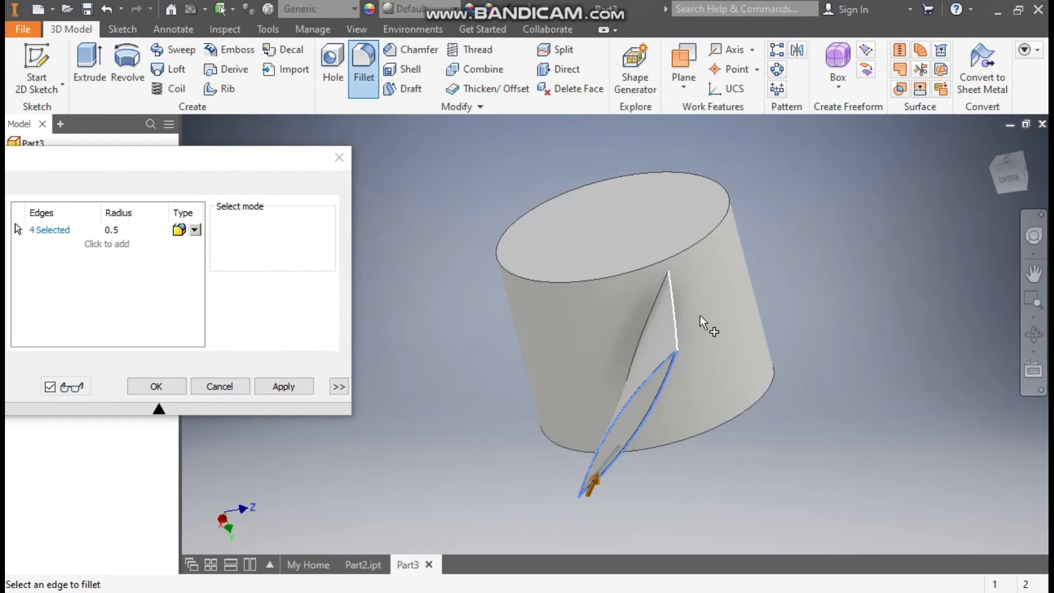
shift+middle_drag(823, 301, 825, 239)
click(277, 386)
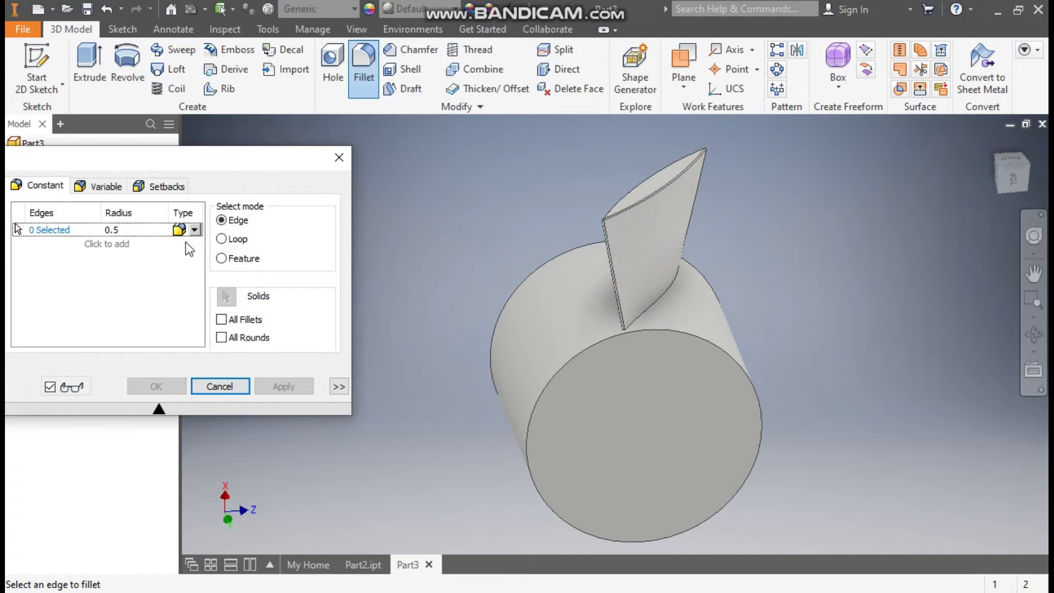
Fillet the blade-root edges where it meets the hub with radius 2.
click(112, 229)
key(Return)
click(647, 306)
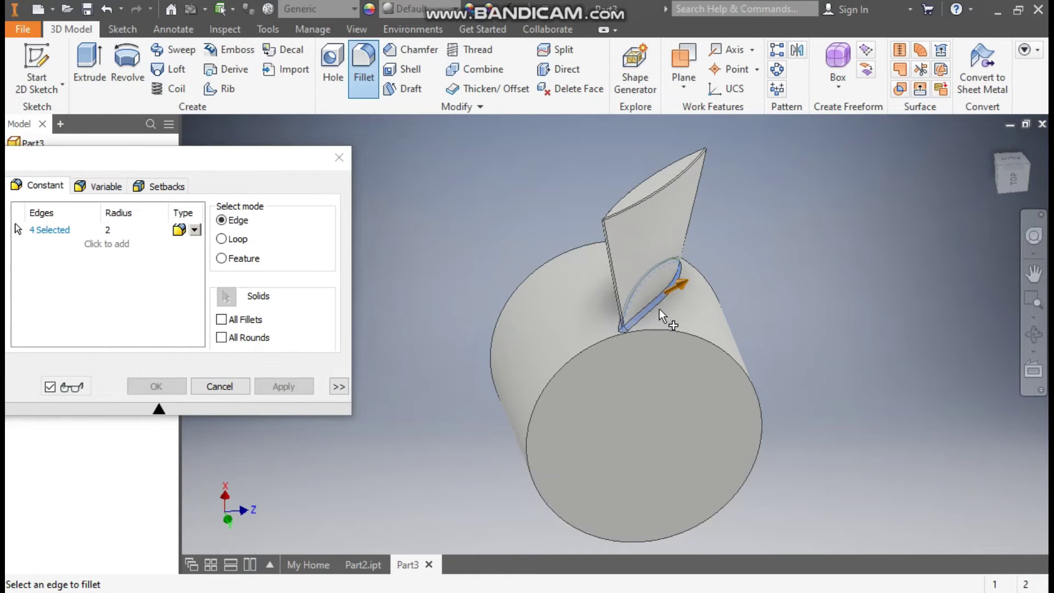
scroll(636, 335, up, 4)
scroll(680, 330, down, 5)
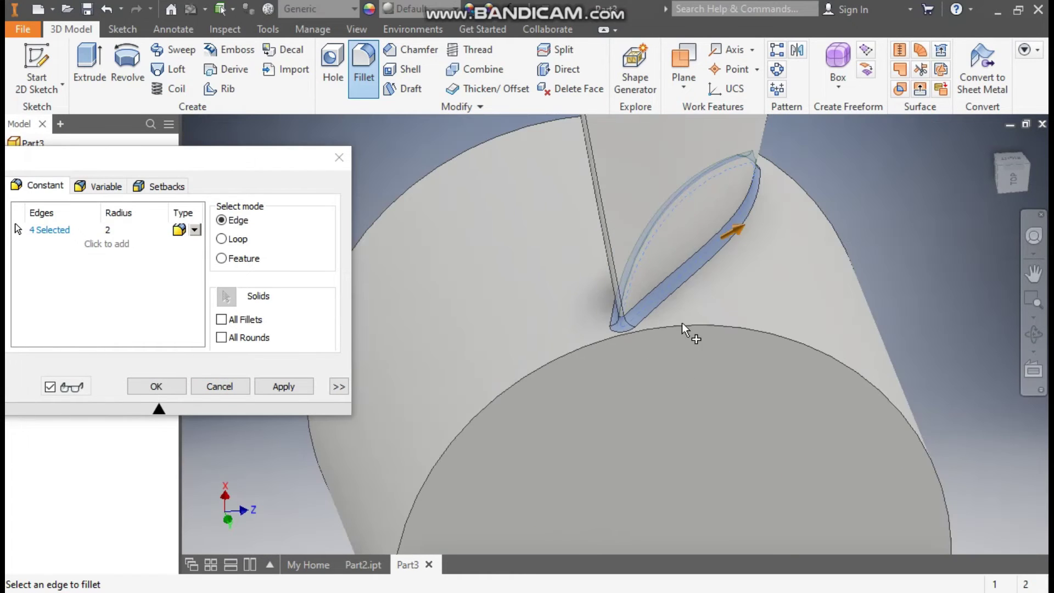
click(294, 386)
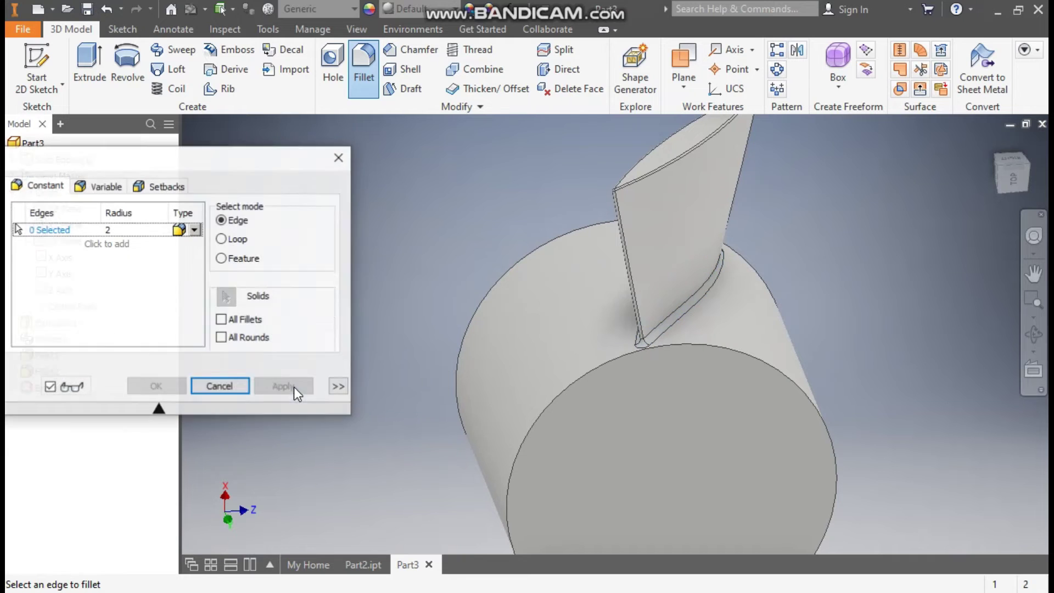
click(339, 158)
scroll(462, 286, down, 3)
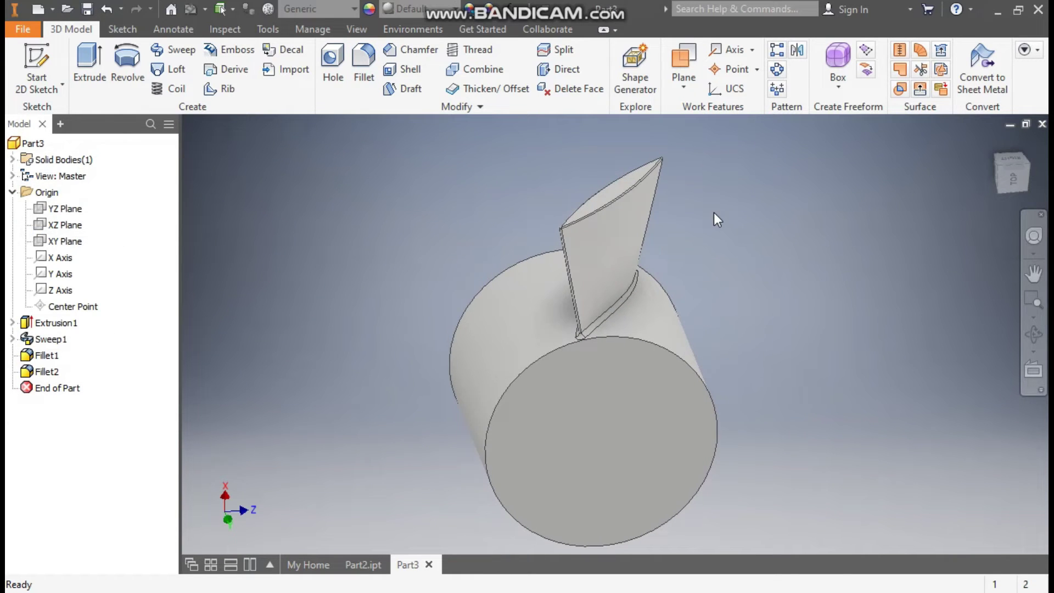
Circular-pattern Sweep1, Fillet1 and Fillet2 ten times around the hub cylinder axis.
click(778, 74)
click(58, 340)
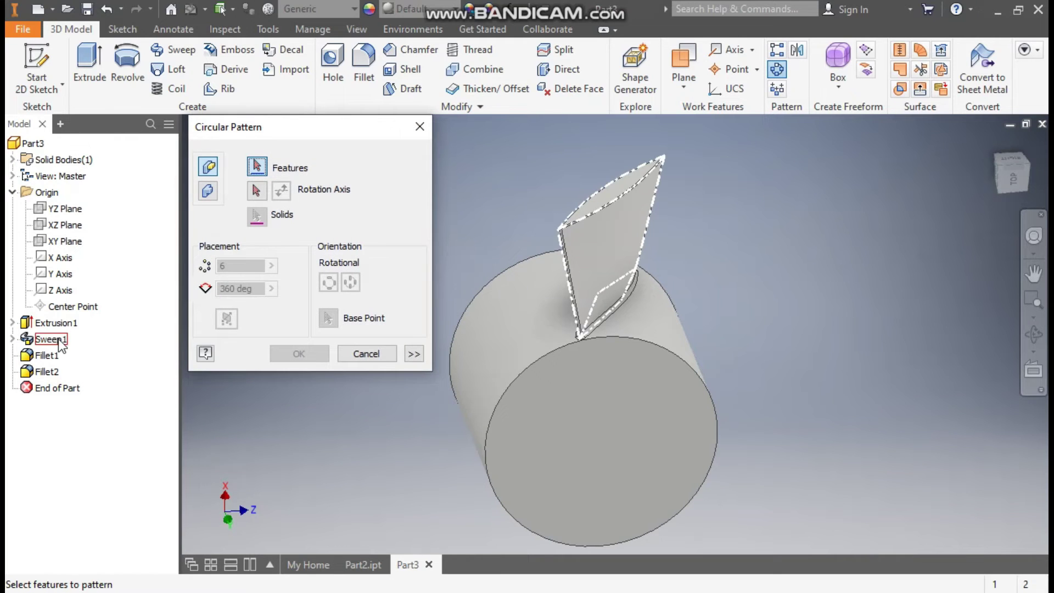
click(49, 355)
click(48, 372)
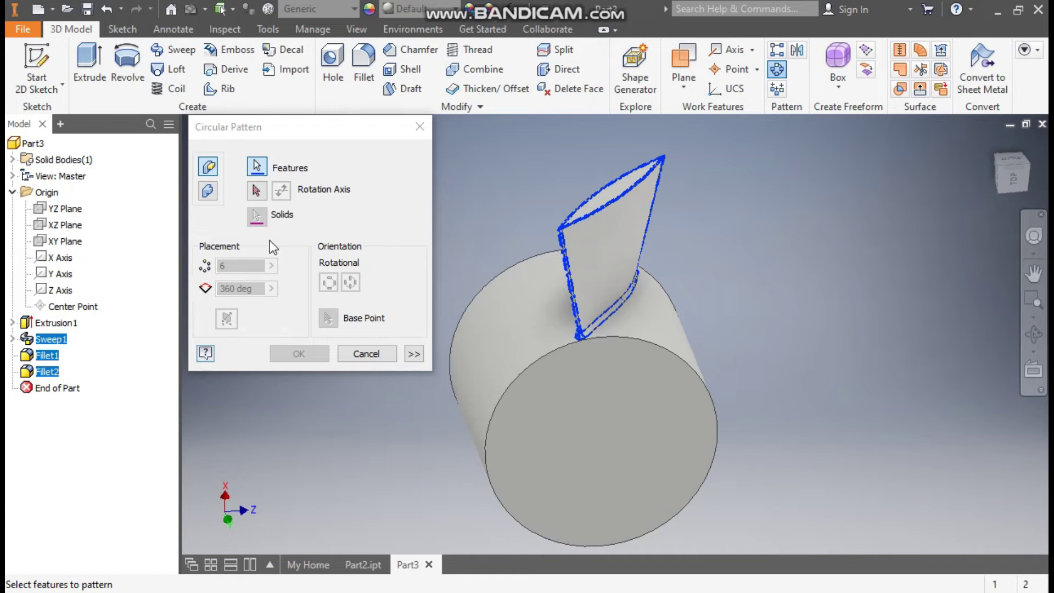
click(256, 192)
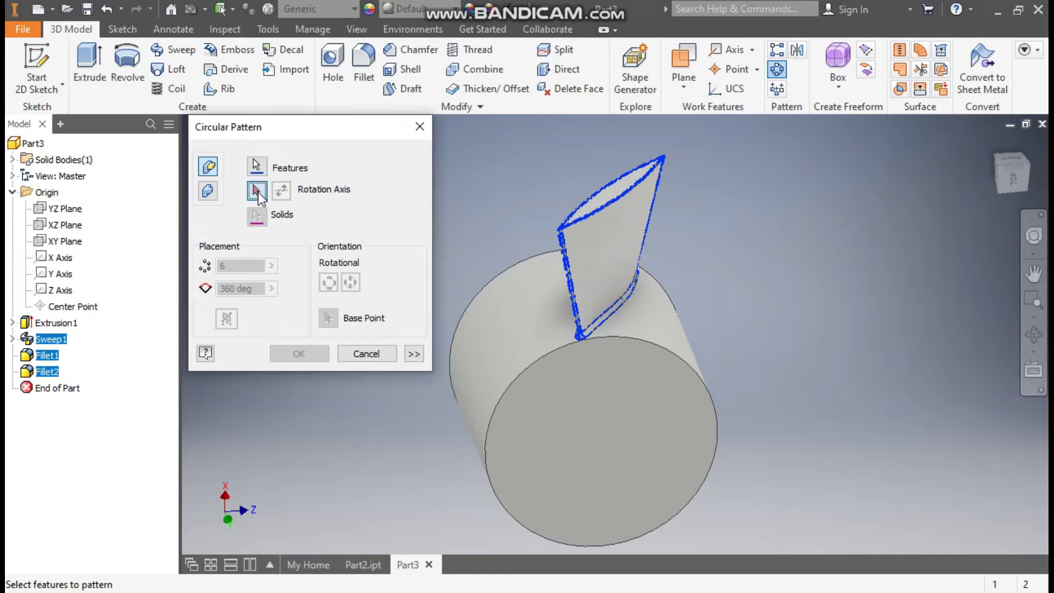
click(527, 329)
middle_drag(559, 349, 681, 351)
double_click(222, 266)
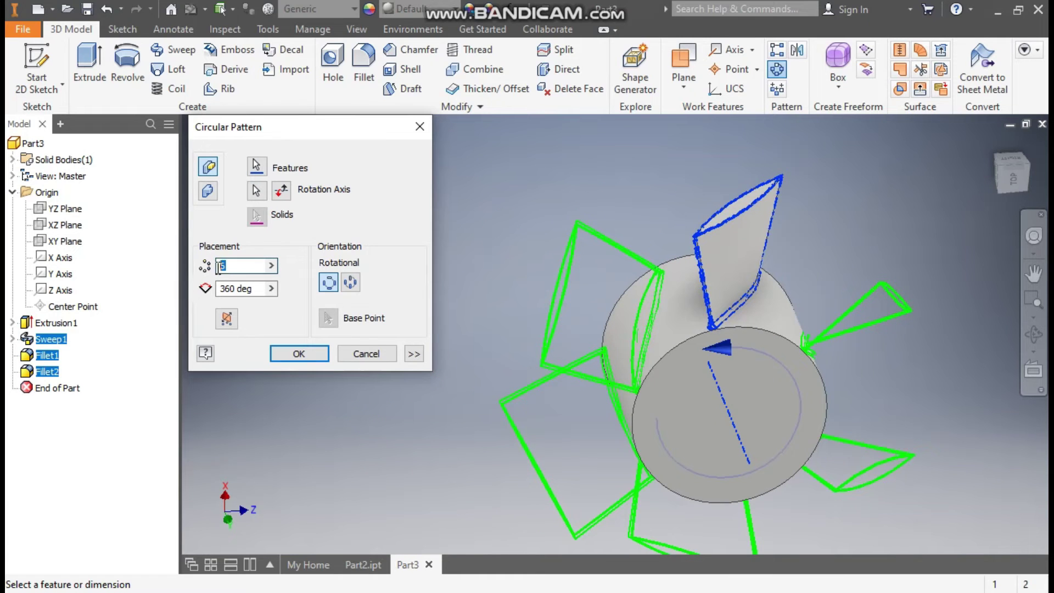
text(10)
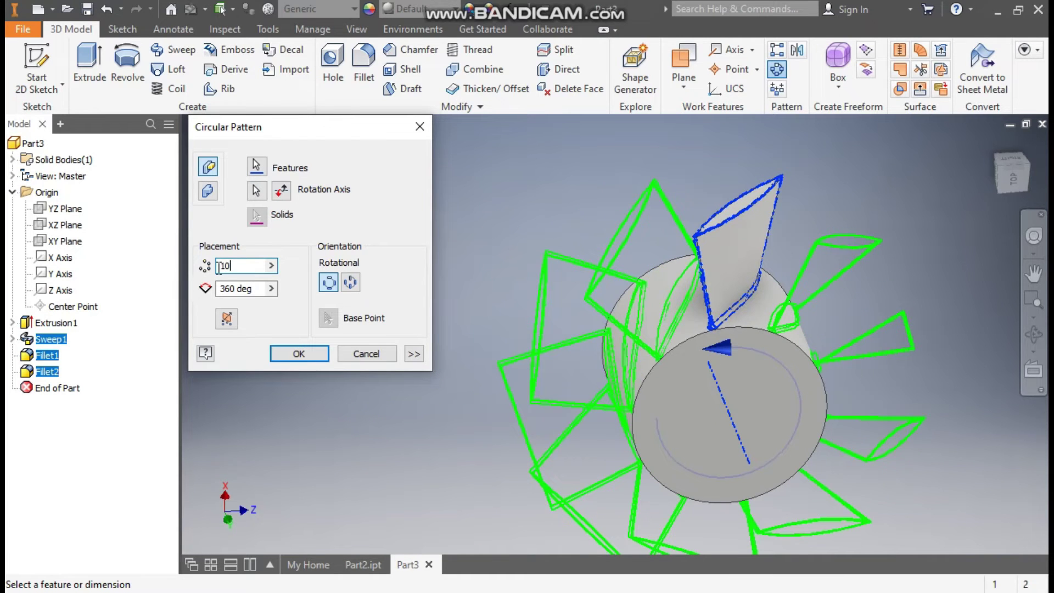
click(272, 349)
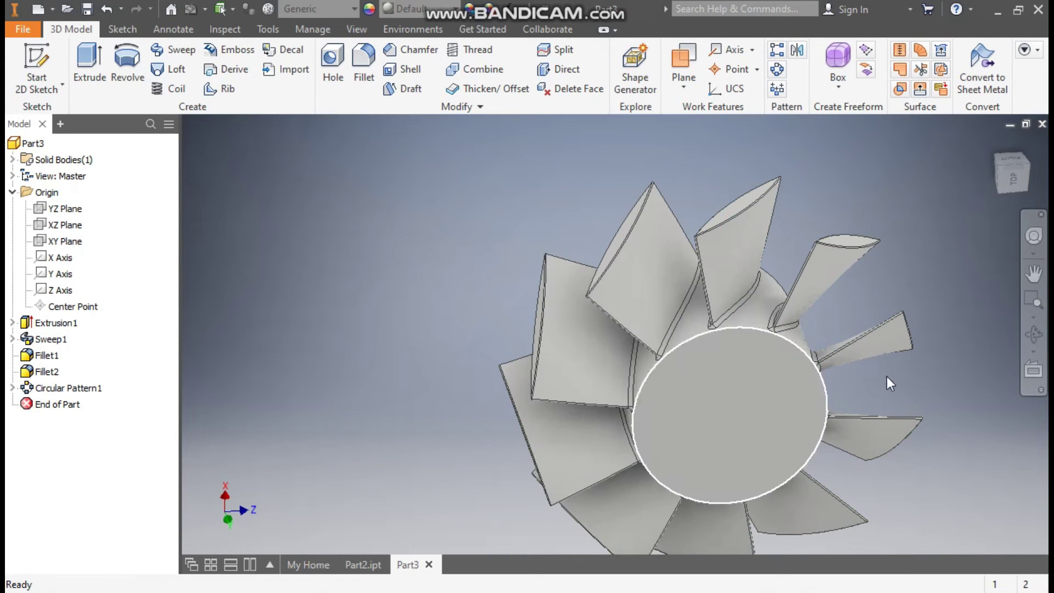
shift+middle_drag(965, 358, 736, 417)
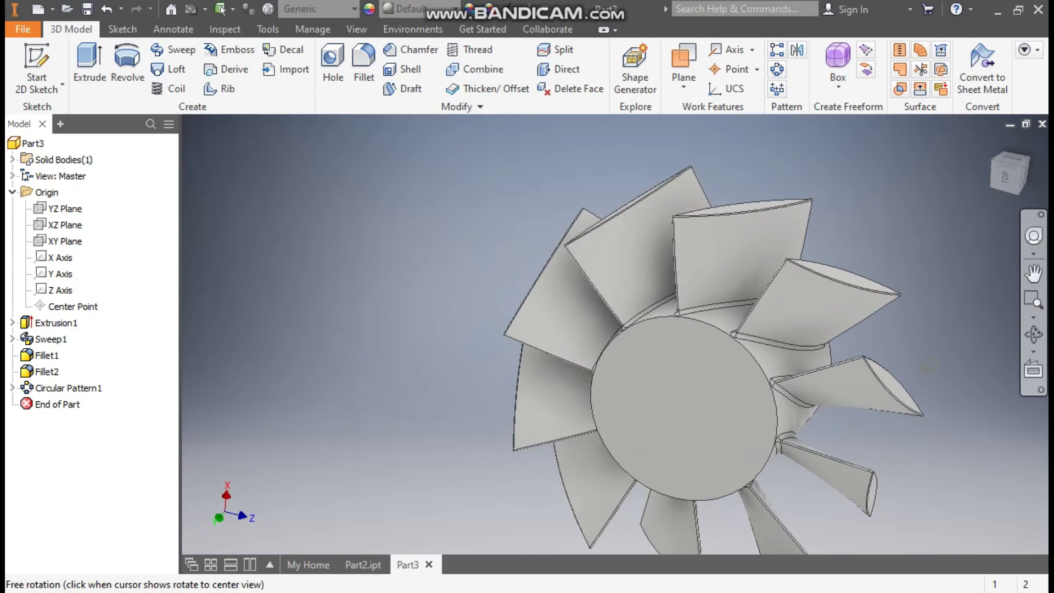
click(359, 566)
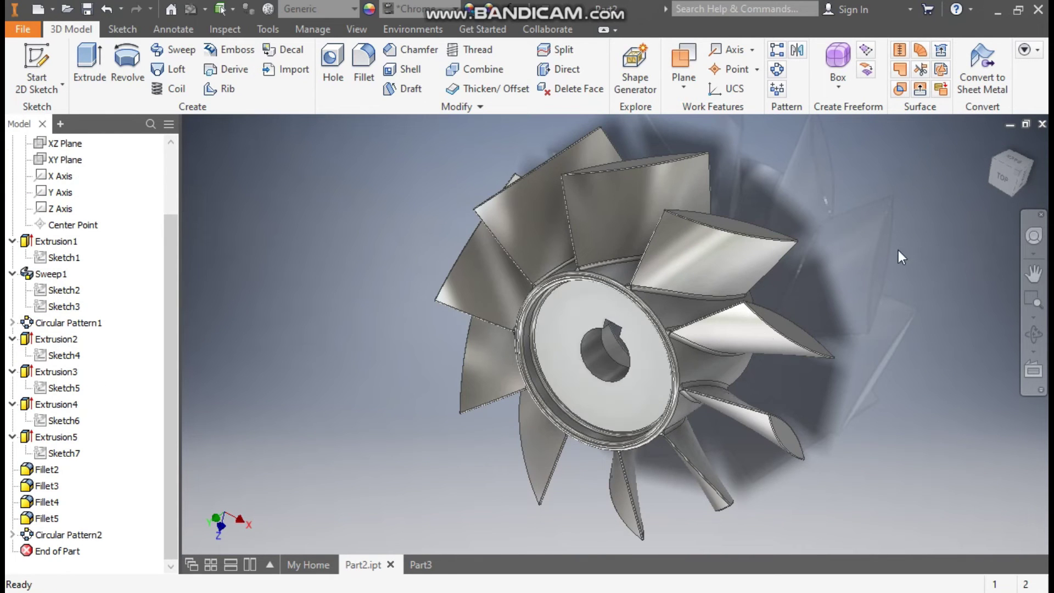
click(426, 567)
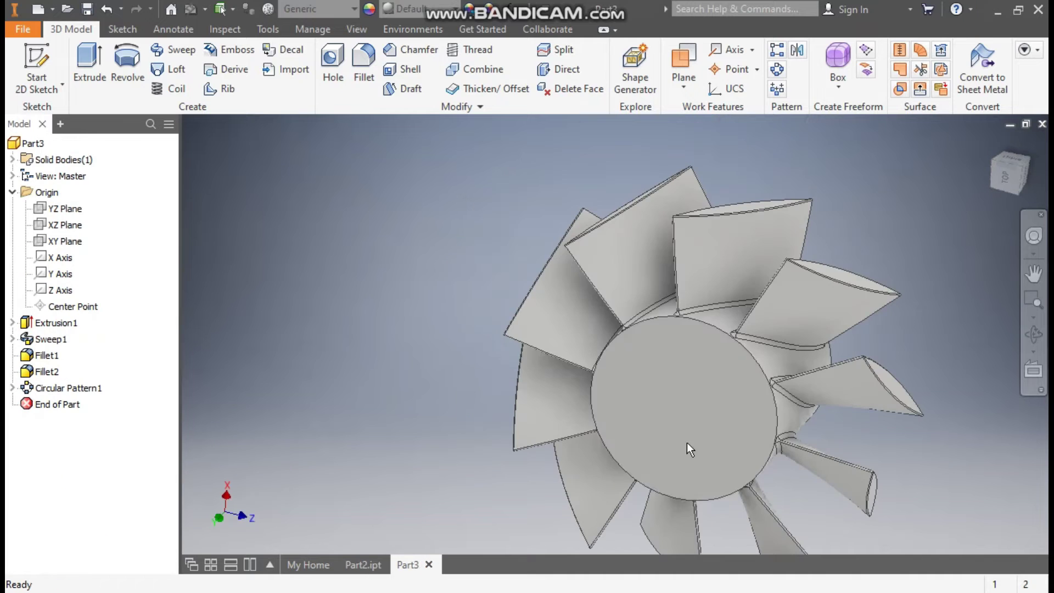
click(1033, 273)
drag(922, 267, 888, 232)
key(Escape)
click(648, 341)
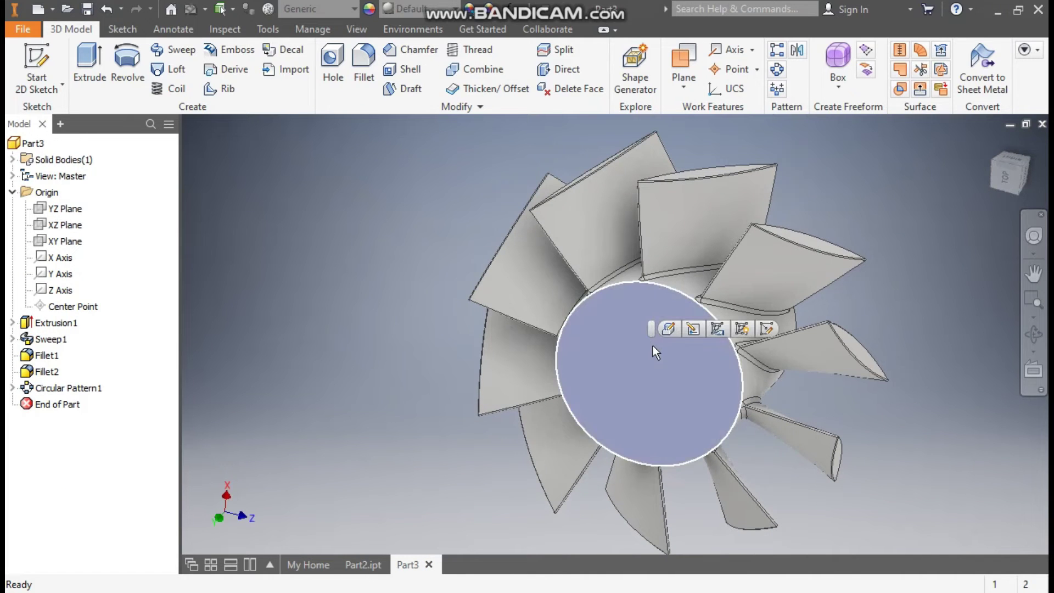
Start a sketch on the hub's end face and draw a circle centred on the origin.
click(766, 330)
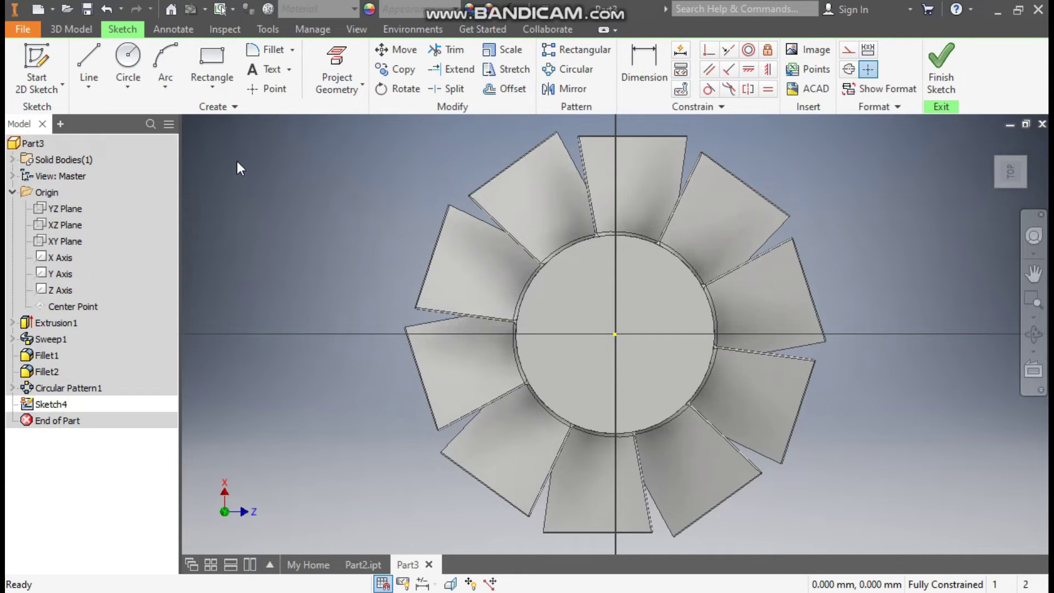
click(130, 62)
click(615, 334)
click(664, 270)
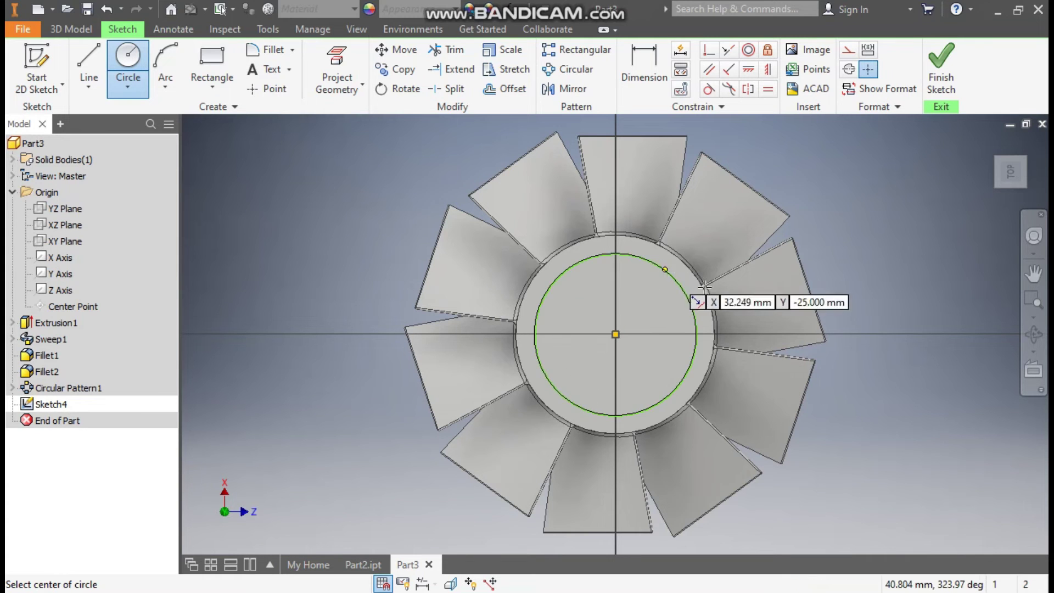
key(Escape)
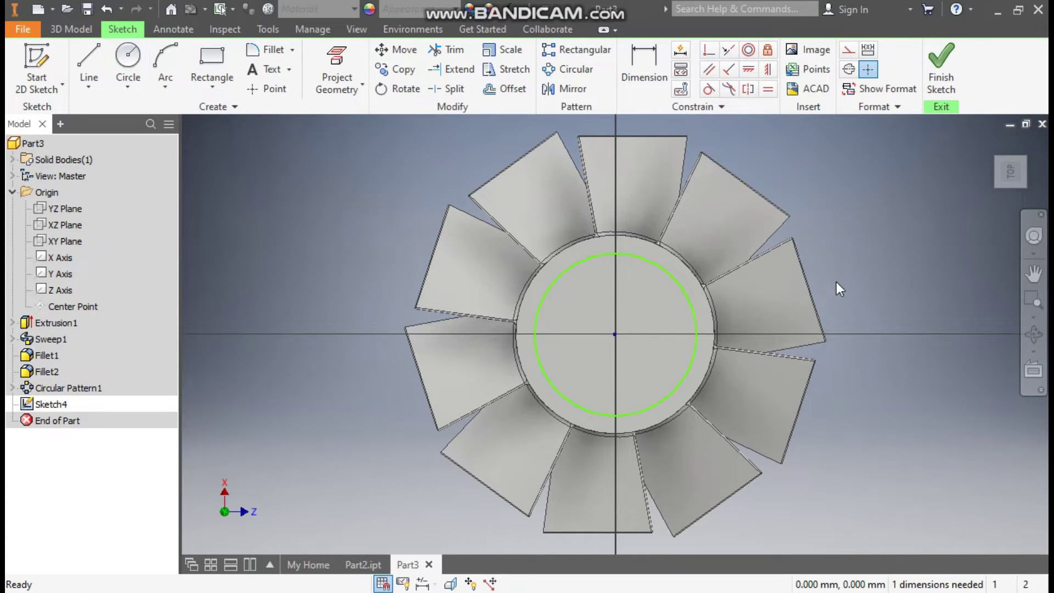
Dimension the gap between the circle and the hub's rim as 5 mm.
click(644, 68)
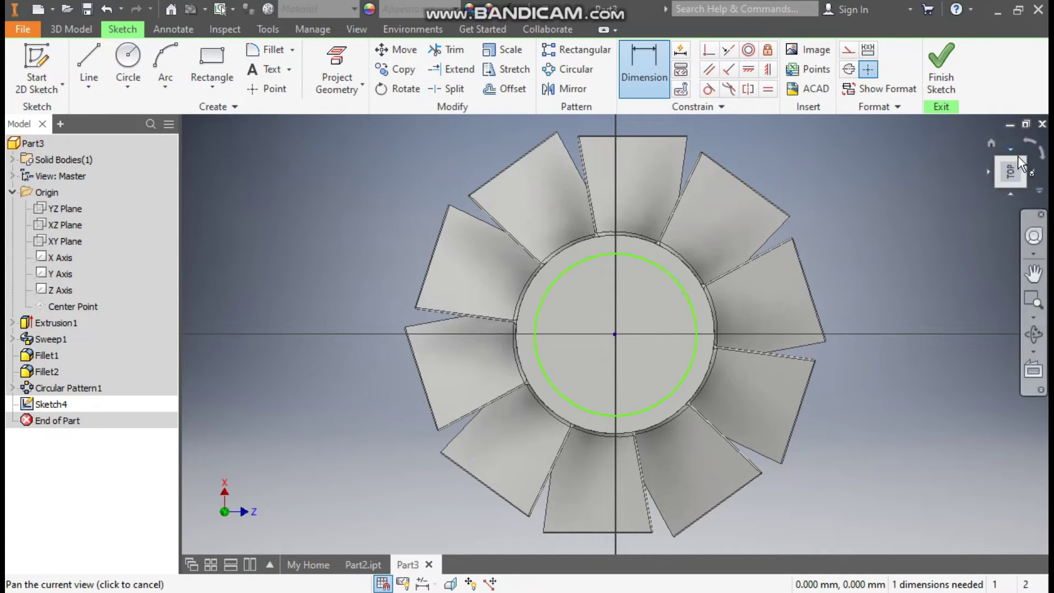
click(990, 143)
click(691, 310)
click(691, 290)
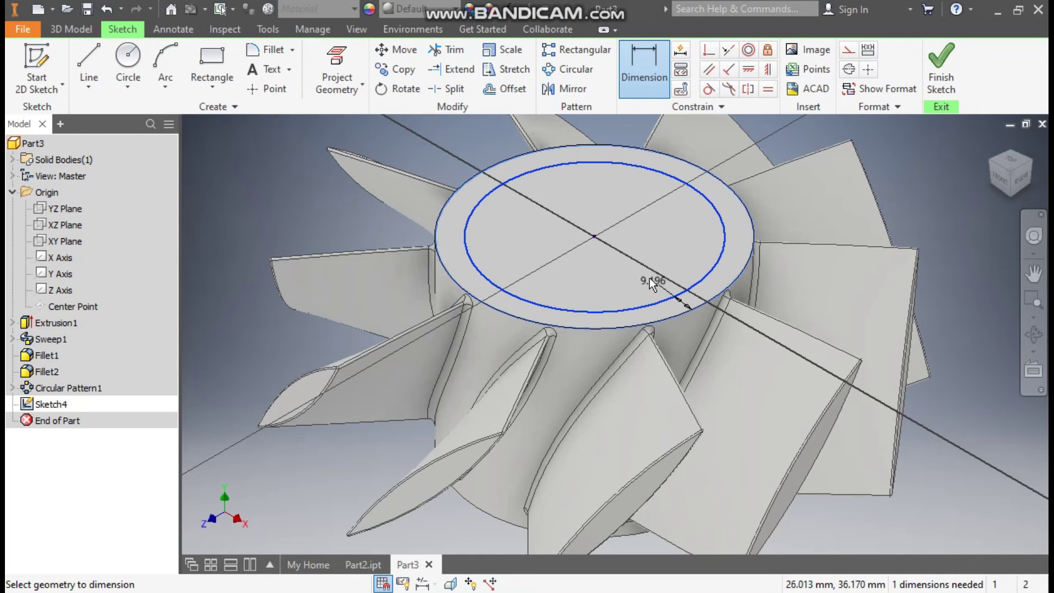
click(640, 272)
text(5)
key(Return)
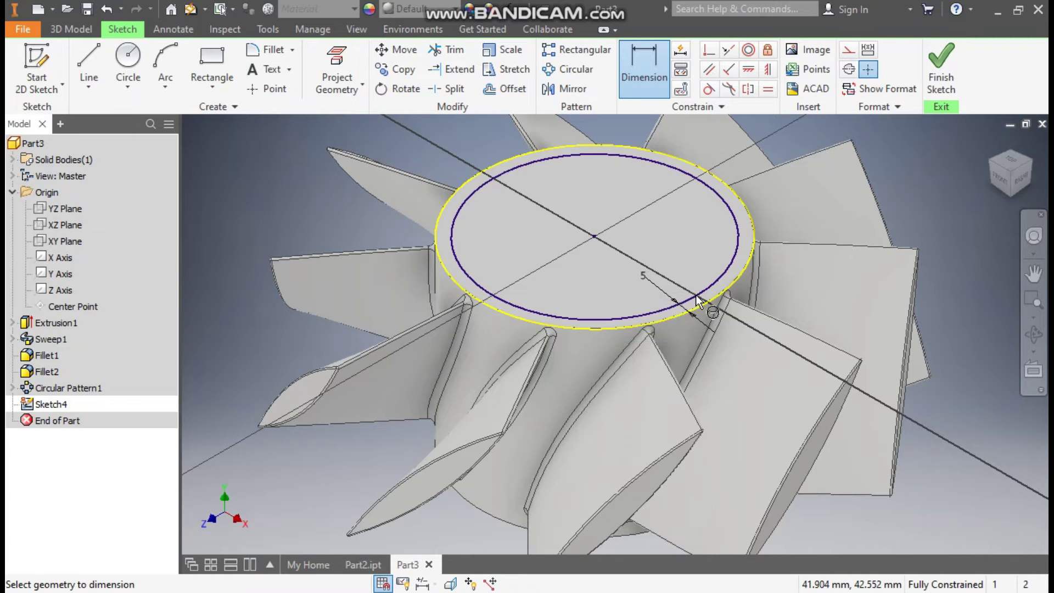
middle_drag(693, 211, 708, 231)
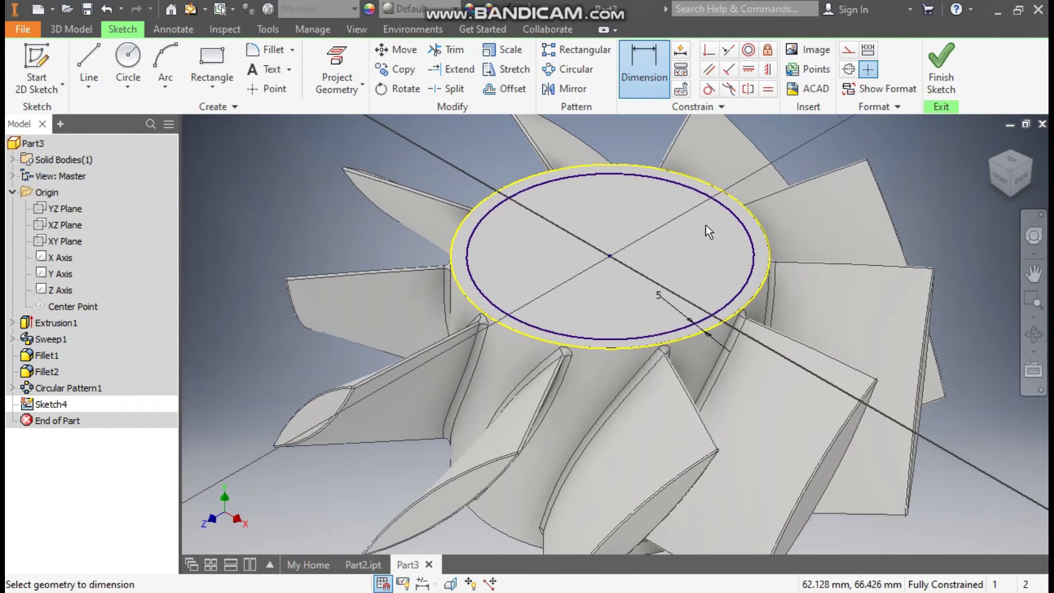
click(77, 32)
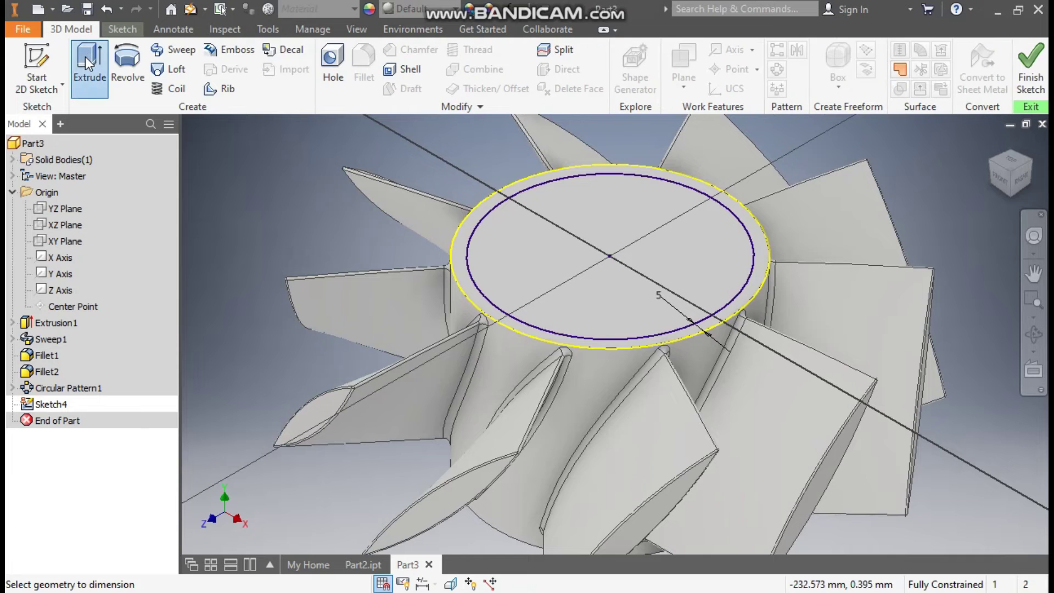
Extrude-cut the inner circle 10 mm deep into the hub's end face.
click(84, 57)
click(623, 239)
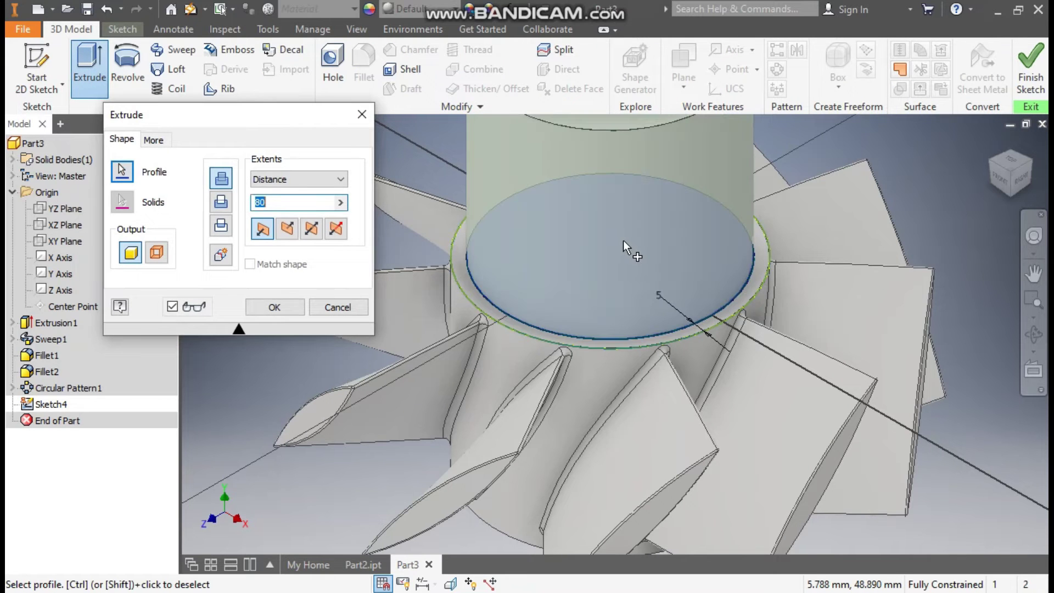
middle_drag(630, 289, 641, 358)
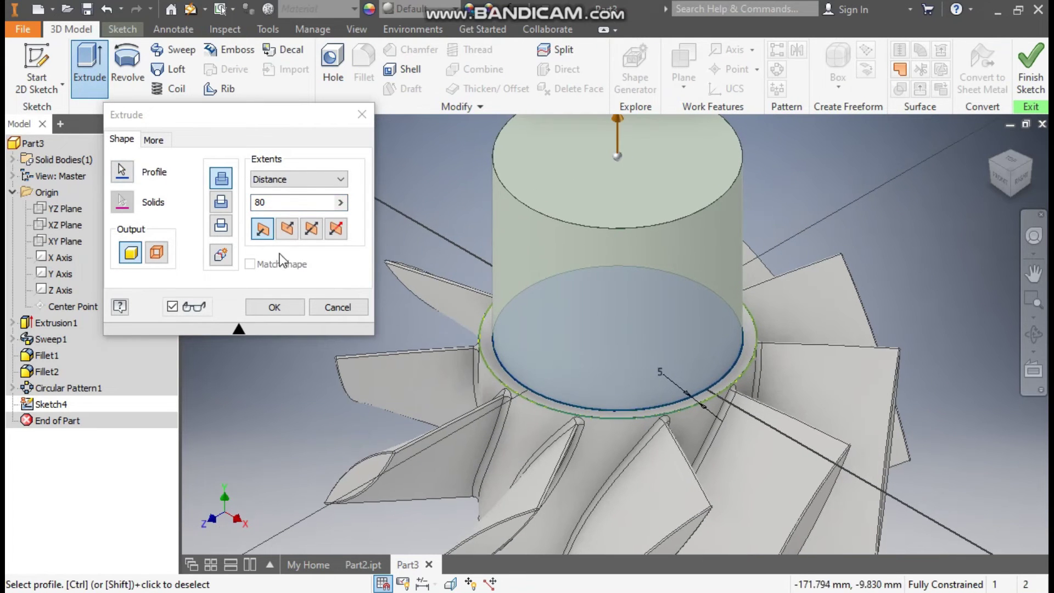
click(222, 204)
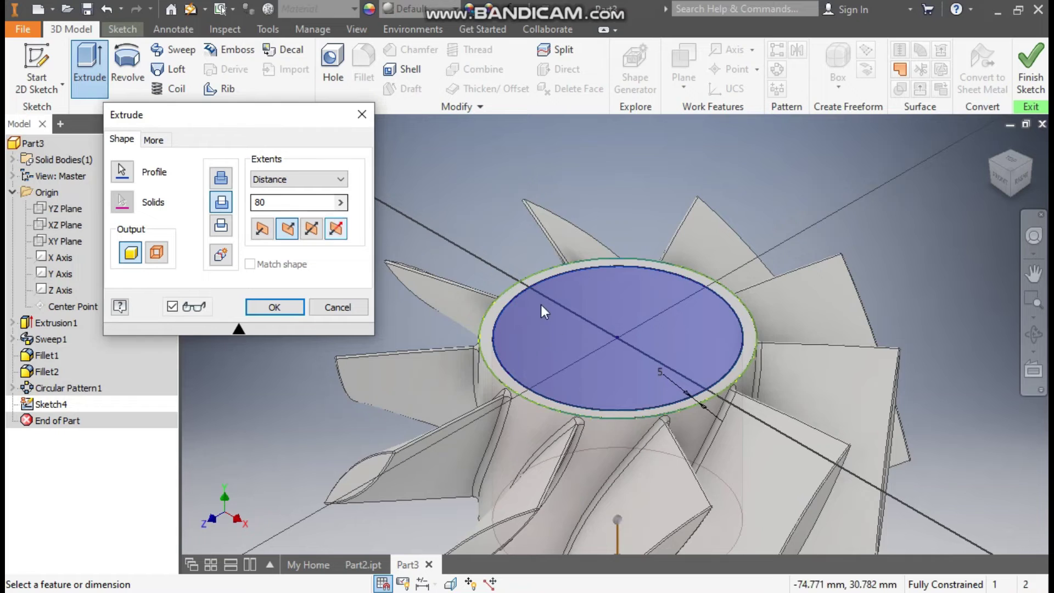
middle_drag(541, 304, 331, 245)
double_click(256, 202)
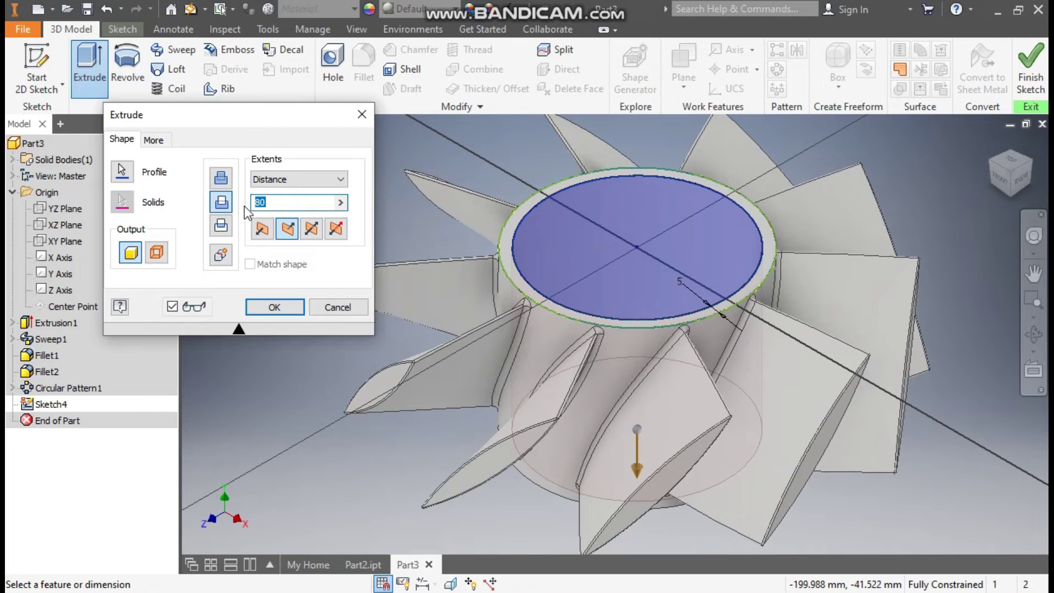
text(10)
click(276, 308)
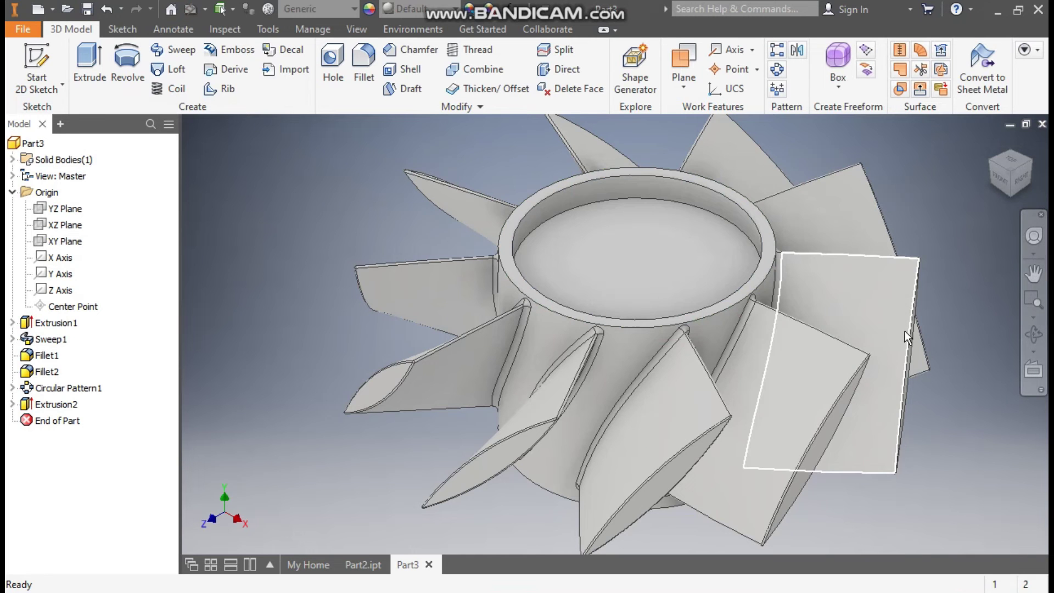
Start a sketch on the hub's bottom face and draw a circle centred on the origin.
shift+middle_drag(911, 341, 754, 315)
click(680, 276)
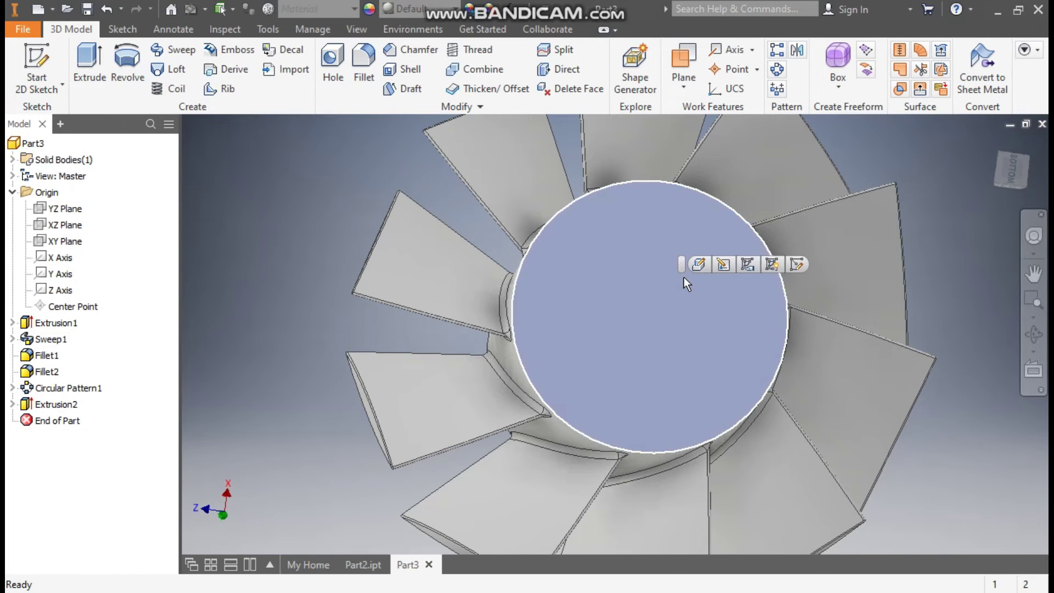
click(797, 265)
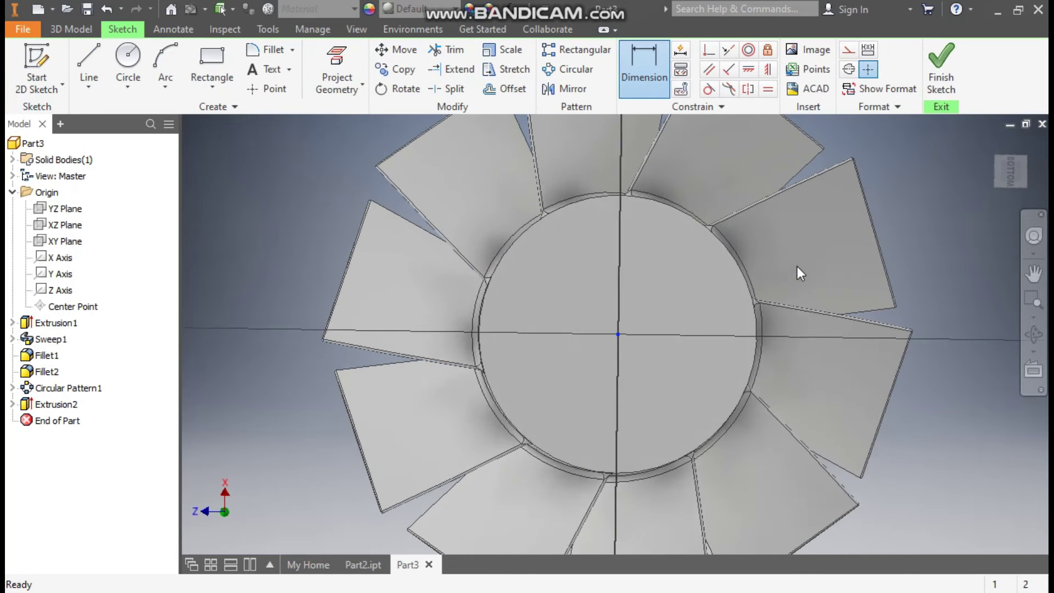
click(132, 62)
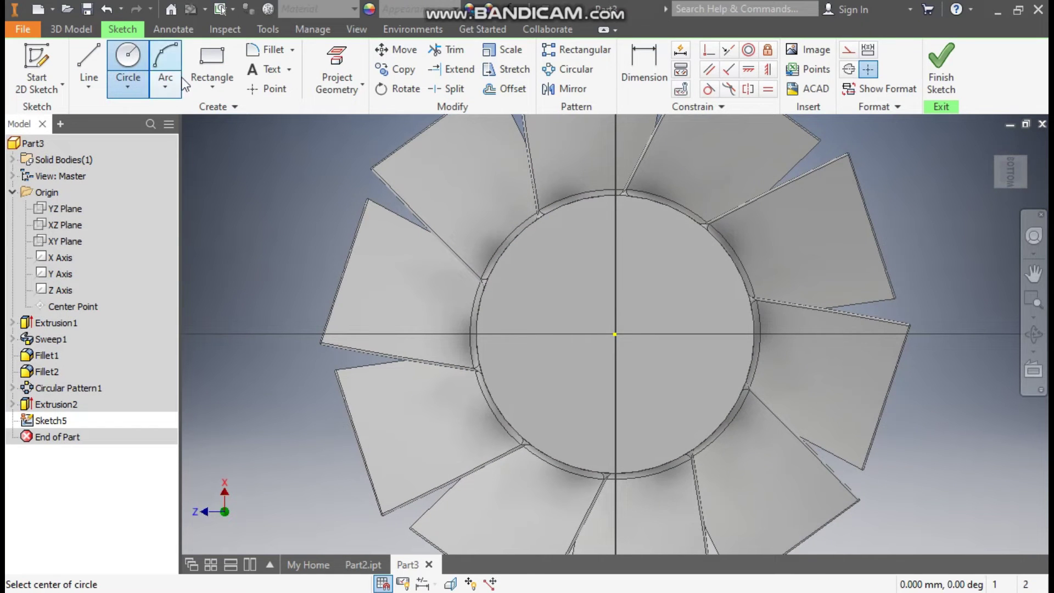
click(615, 334)
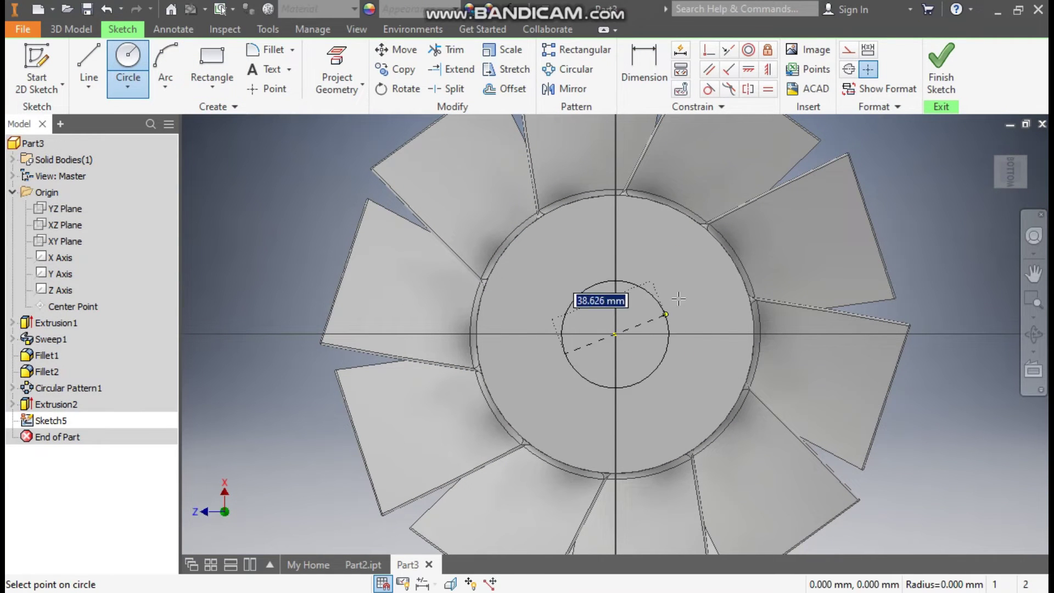
click(699, 248)
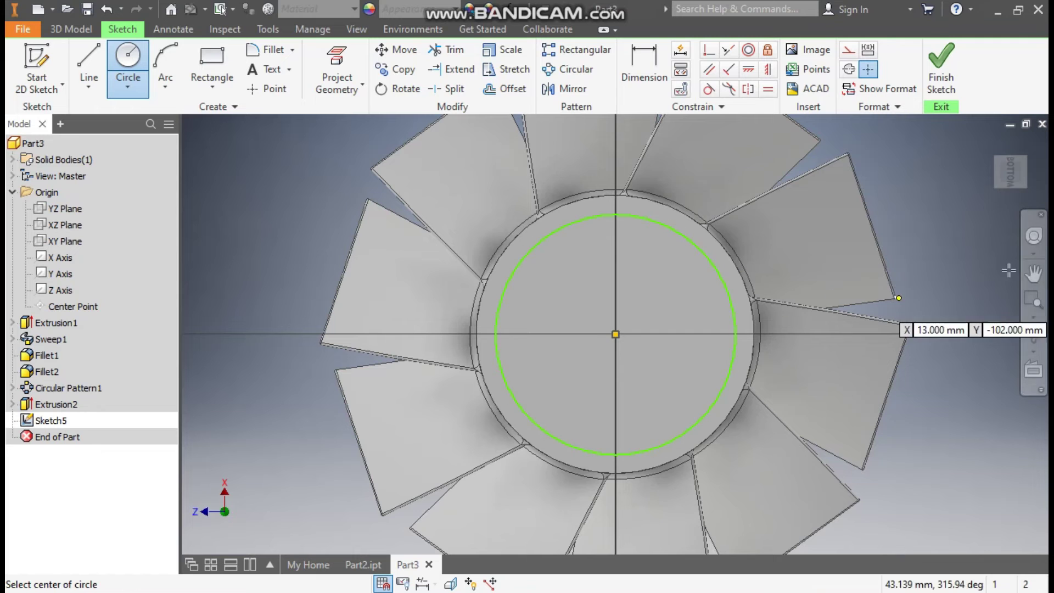
click(1023, 191)
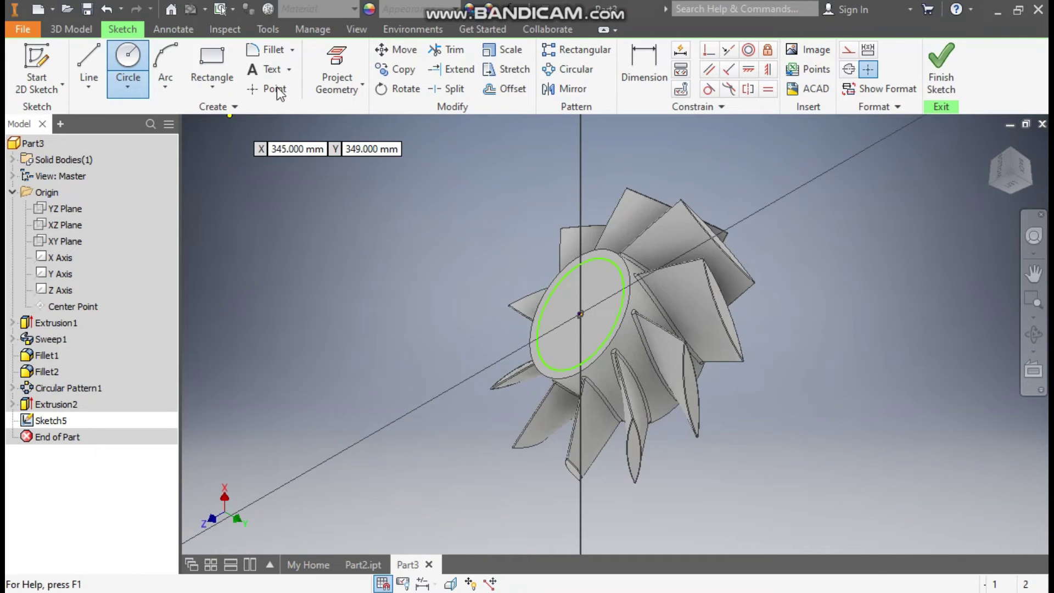
Dimension the circle 5 mm in from the hub's outer edge.
click(650, 67)
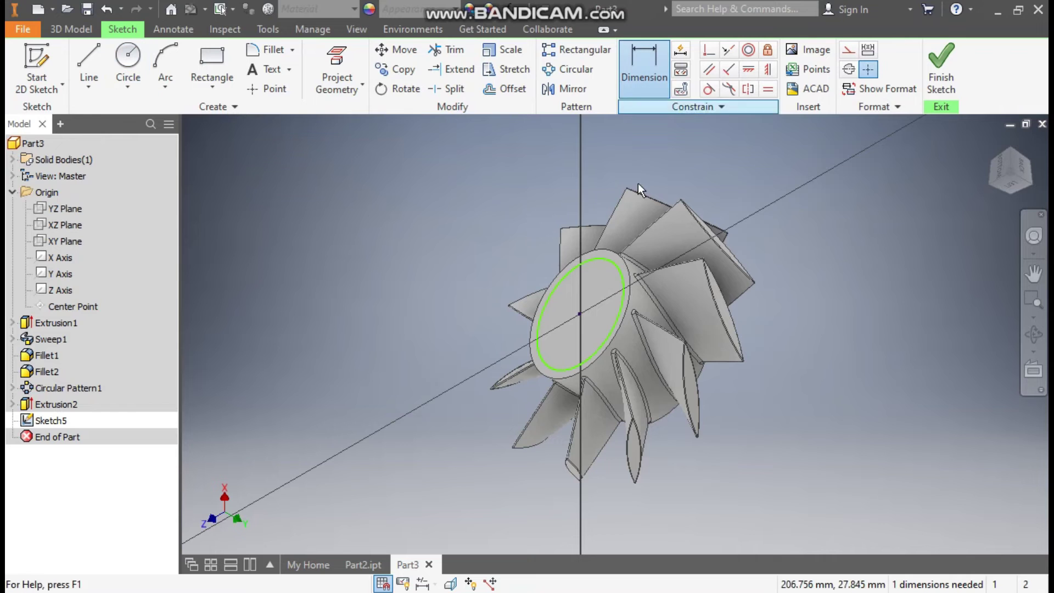
scroll(615, 258, up, 5)
click(660, 295)
click(647, 315)
click(646, 303)
text(5)
key(Return)
scroll(701, 299, down, 5)
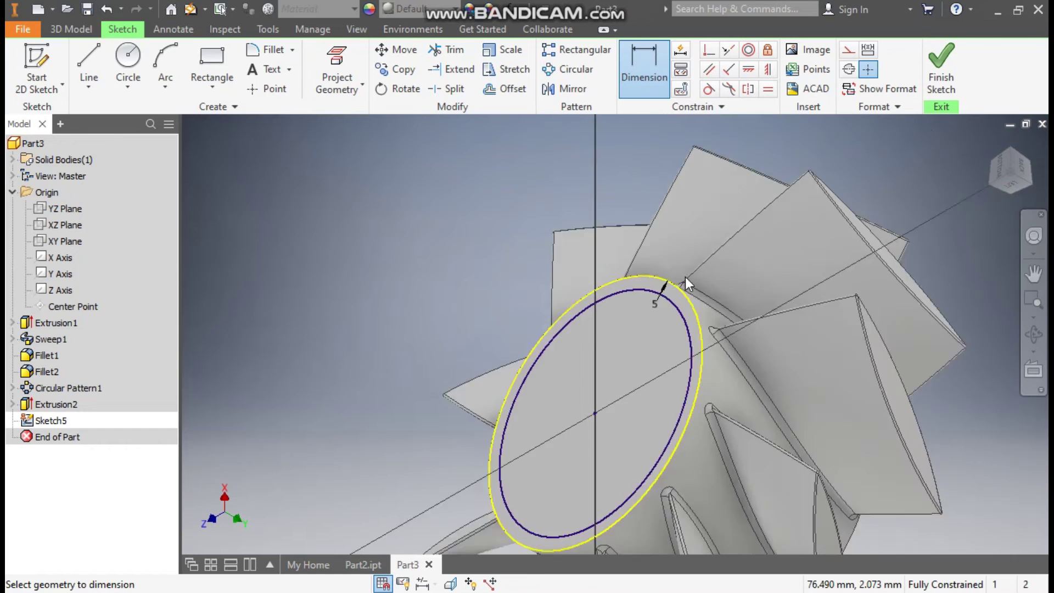
Extrude-cut the underside circle 50 mm deep into the hub.
click(72, 30)
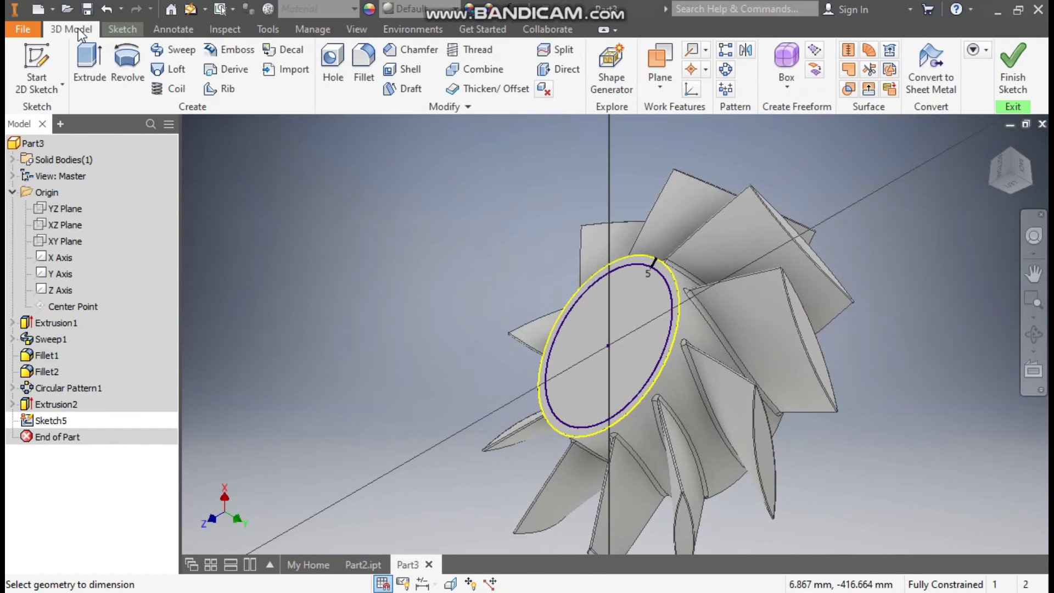
click(84, 54)
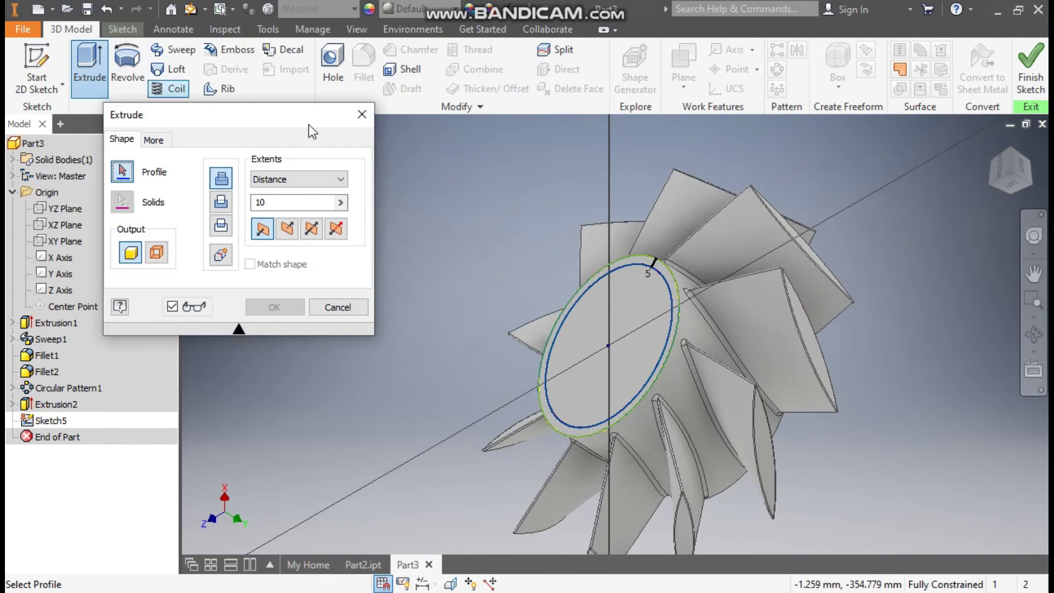
click(612, 311)
click(220, 201)
click(248, 202)
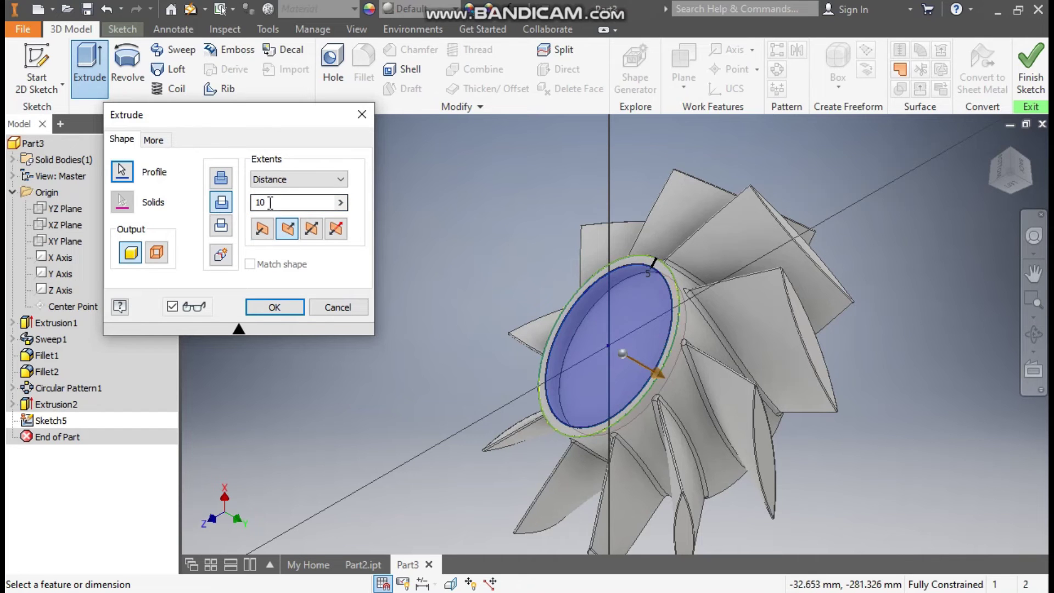
text(50)
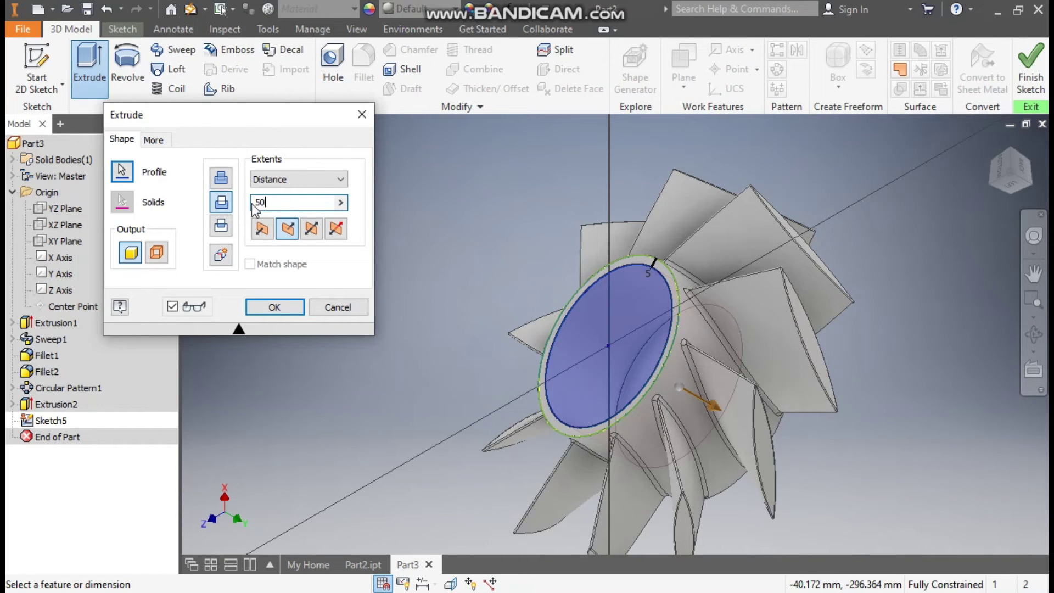
click(277, 309)
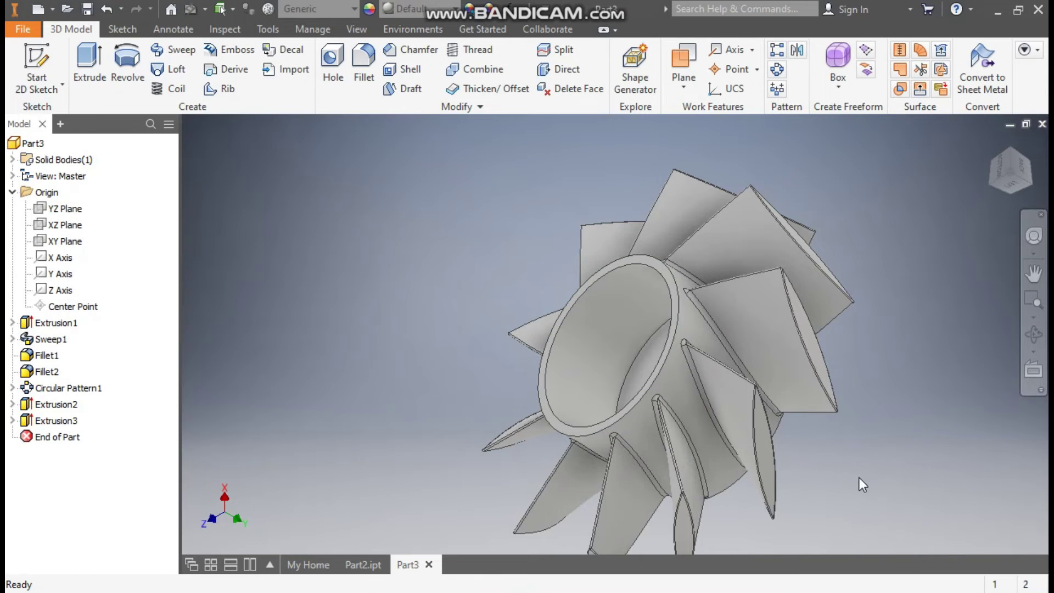
Inspect the new cut, compare with Part2.ipt, then sketch on Part3's recessed hub face.
shift+middle_drag(907, 445, 682, 466)
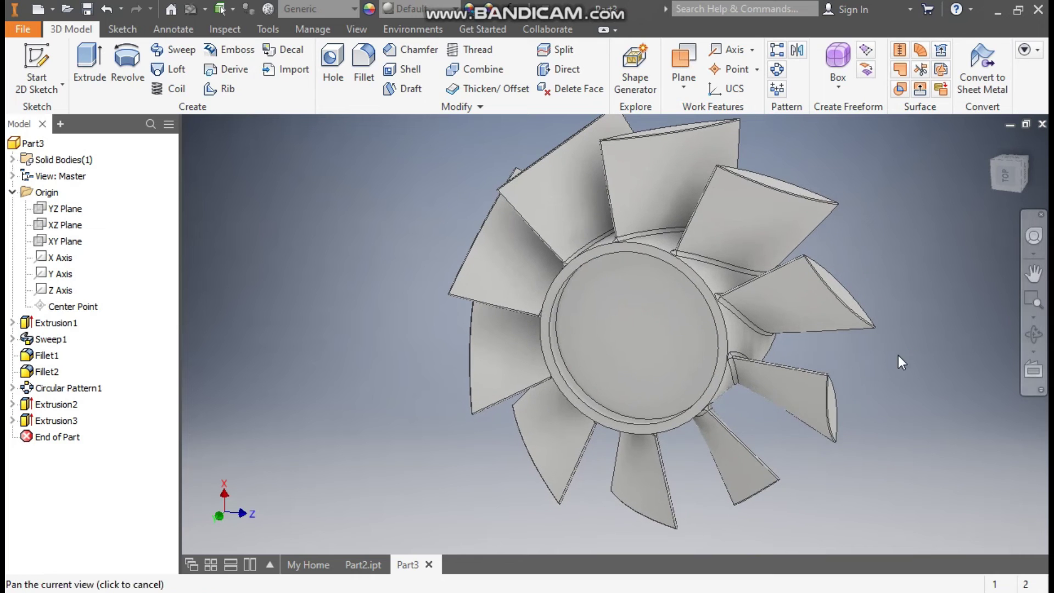
click(362, 563)
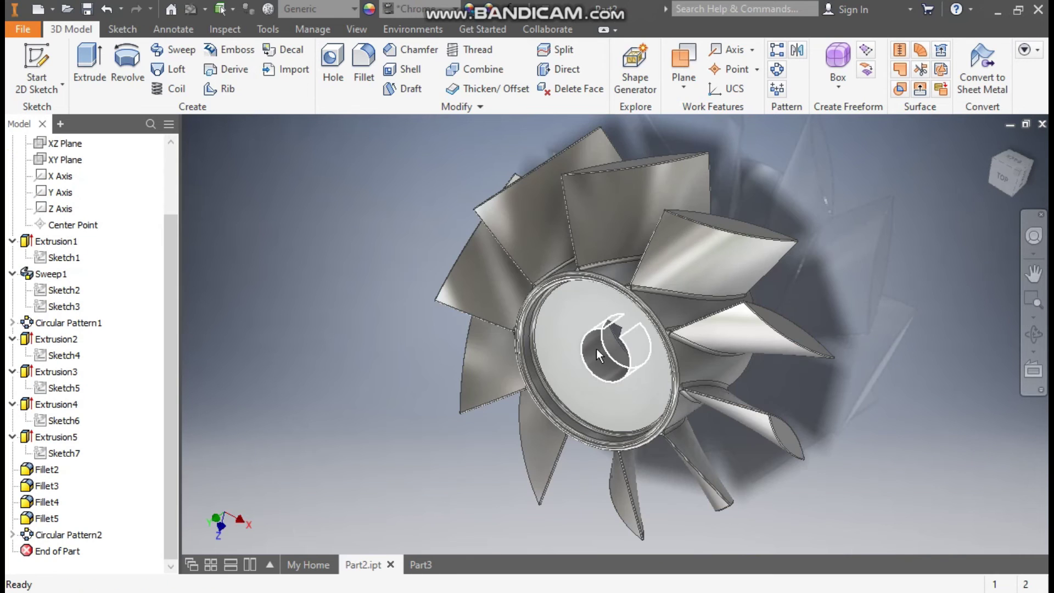
click(419, 565)
click(658, 326)
click(660, 299)
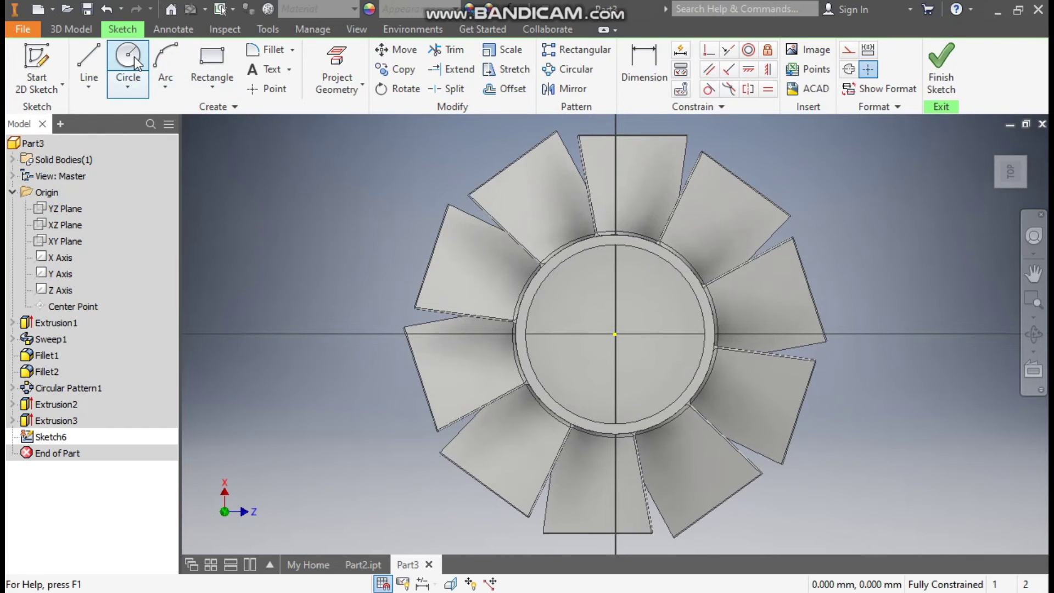
Draw a 30 mm diameter circle centred on the hub's centre point.
click(134, 57)
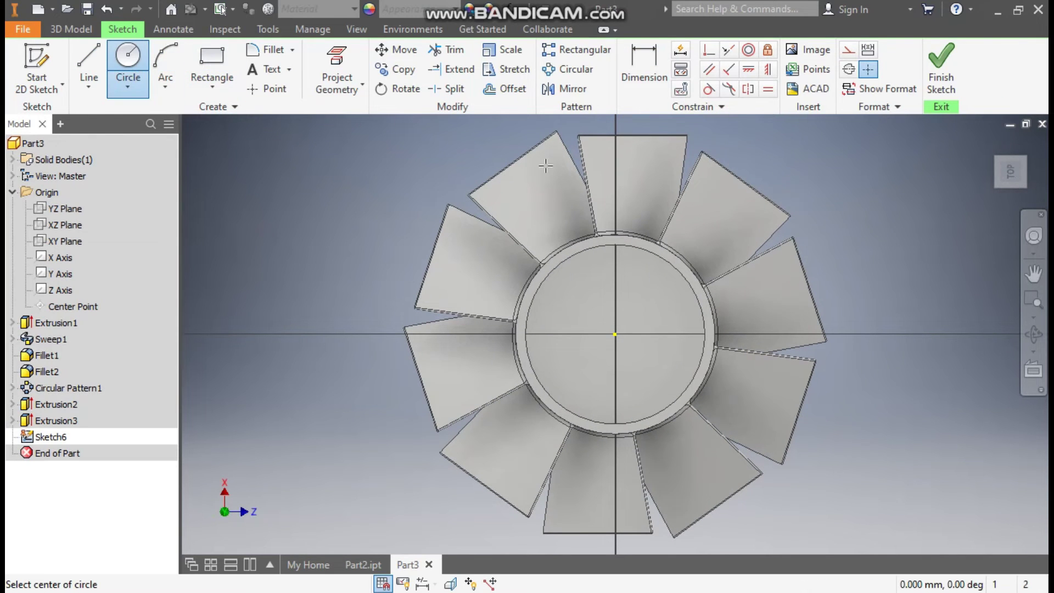
click(613, 333)
text(30)
key(Return)
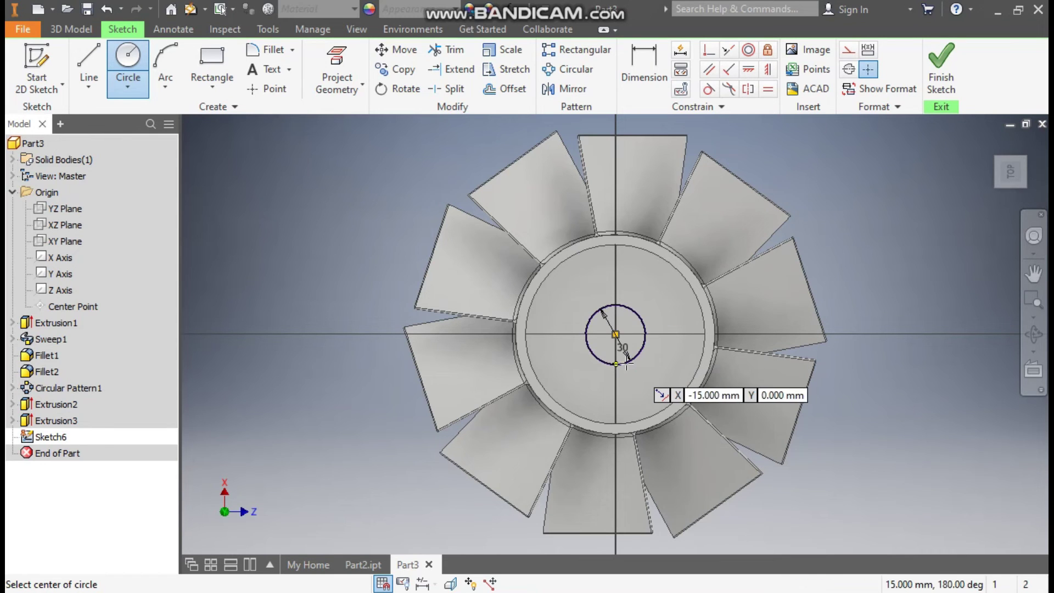
Draw a two-point rectangle over the circle's upper half for the key slot.
click(212, 86)
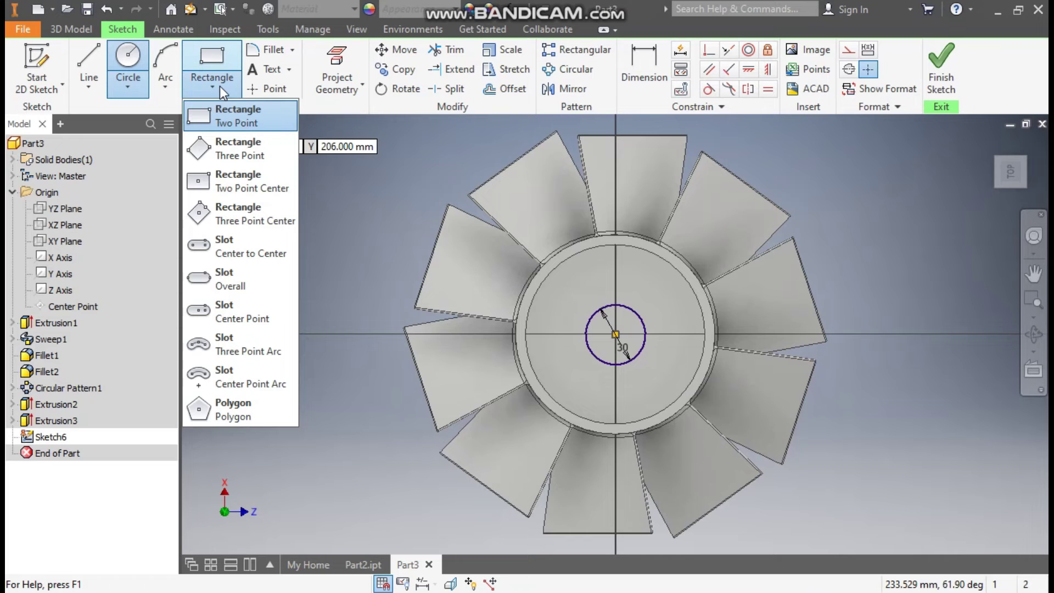
click(234, 118)
click(584, 269)
click(634, 327)
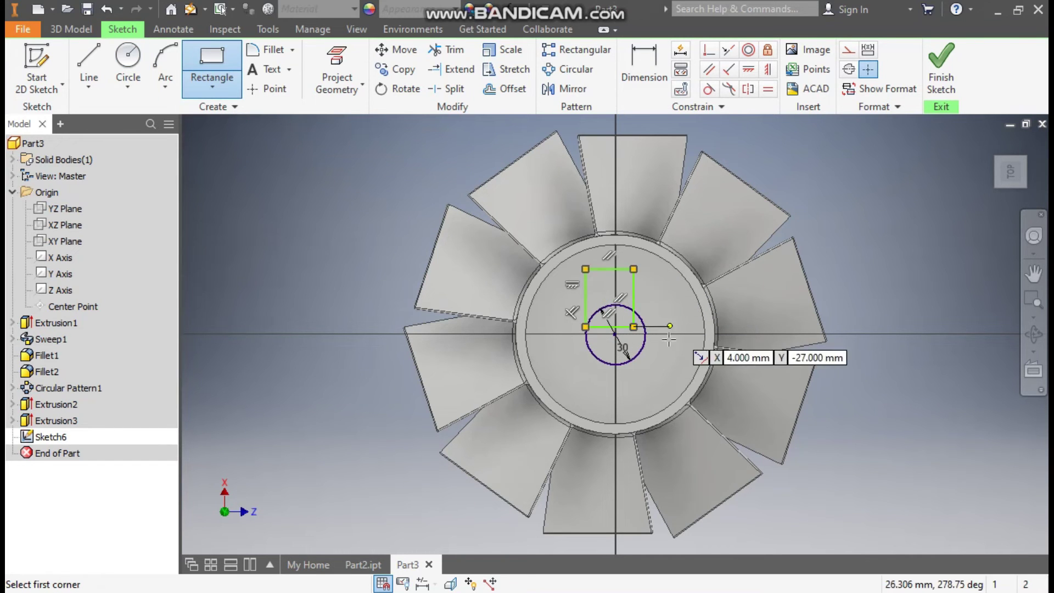
scroll(668, 340, up, 4)
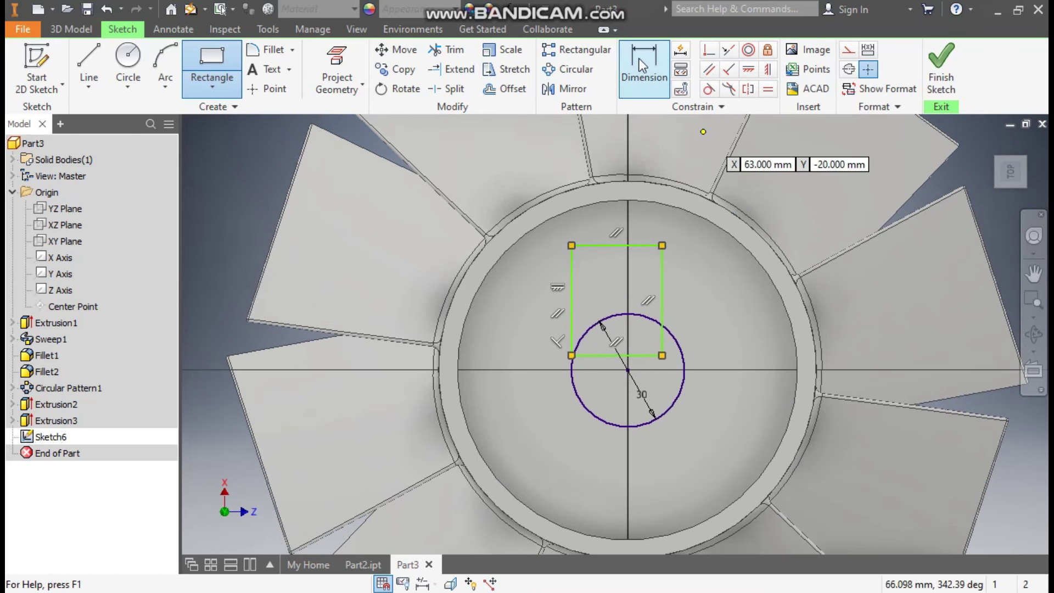
Dimension the key rectangle to 10 mm wide and 20 mm tall.
click(641, 65)
click(651, 378)
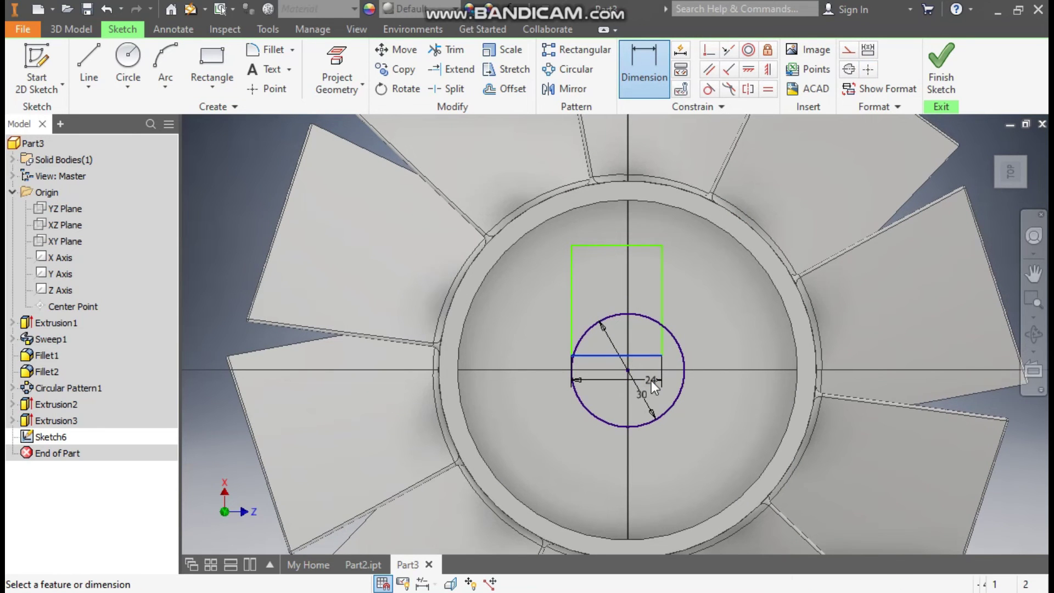
text(20)
key(Return)
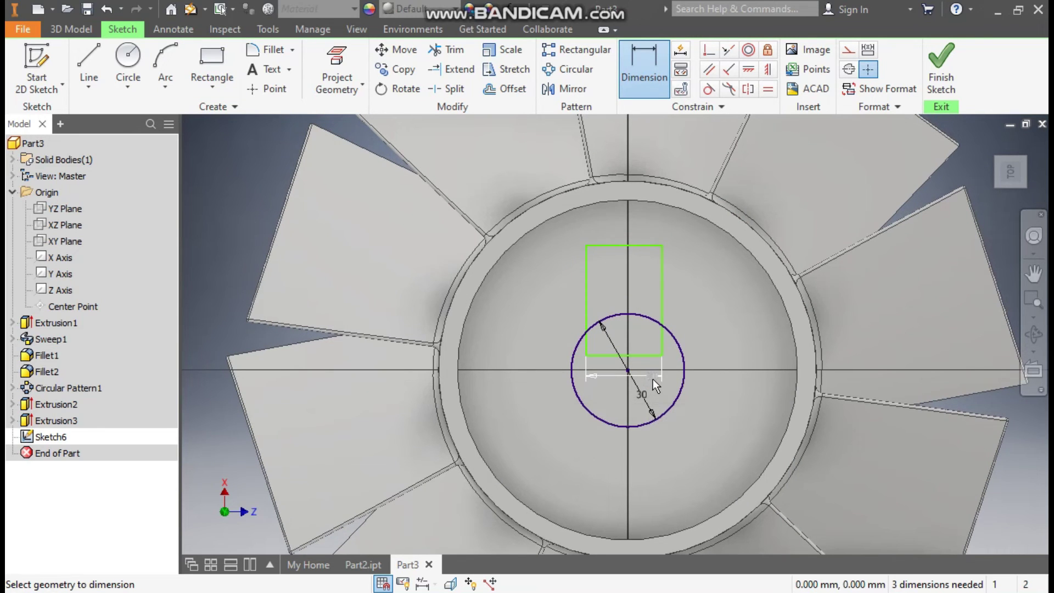
click(652, 382)
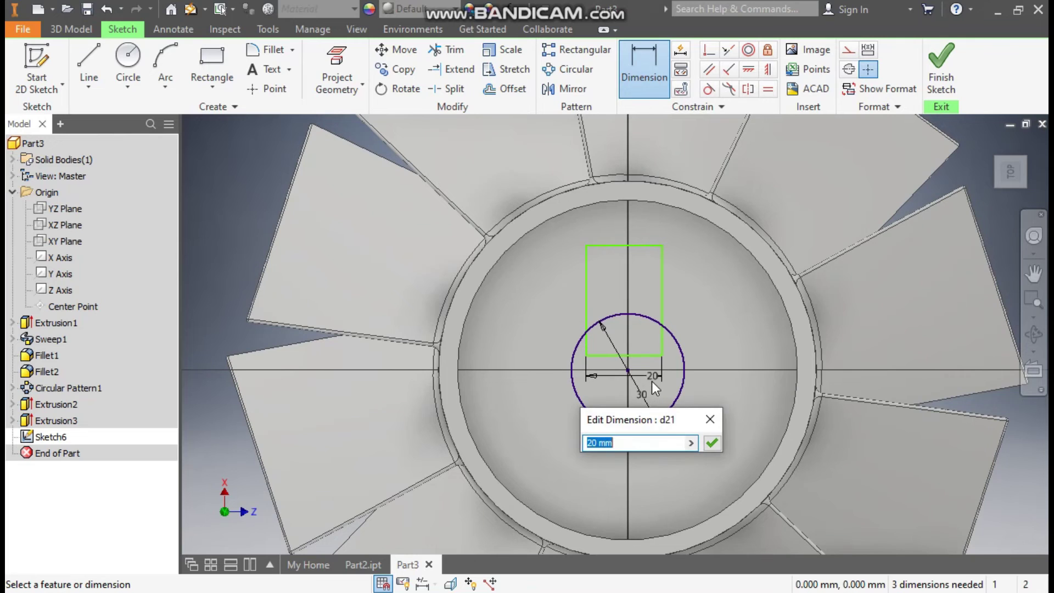
text(10)
key(Return)
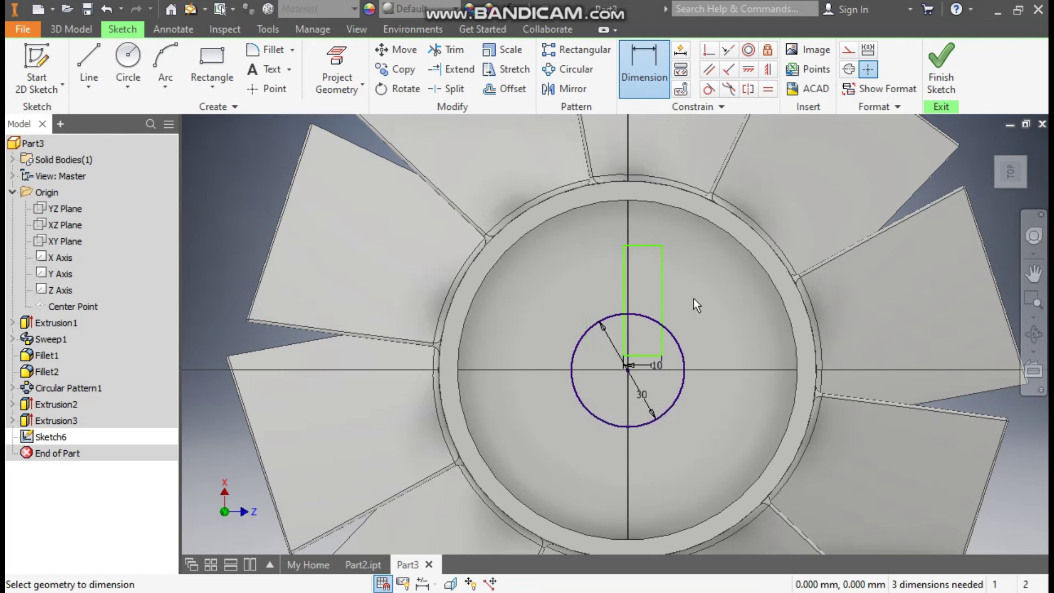
click(661, 294)
click(691, 299)
text(20)
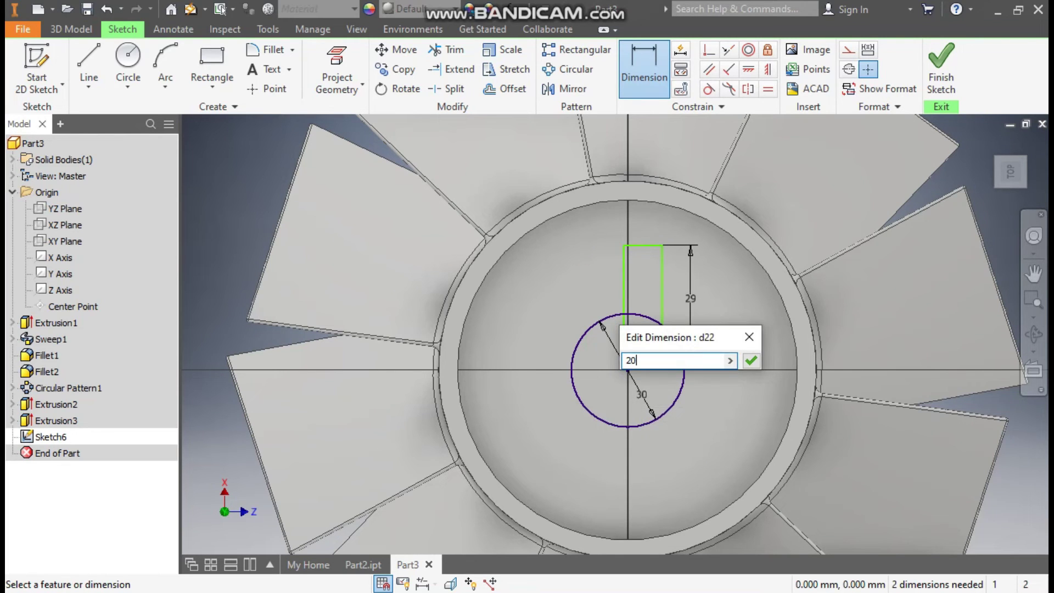
key(Return)
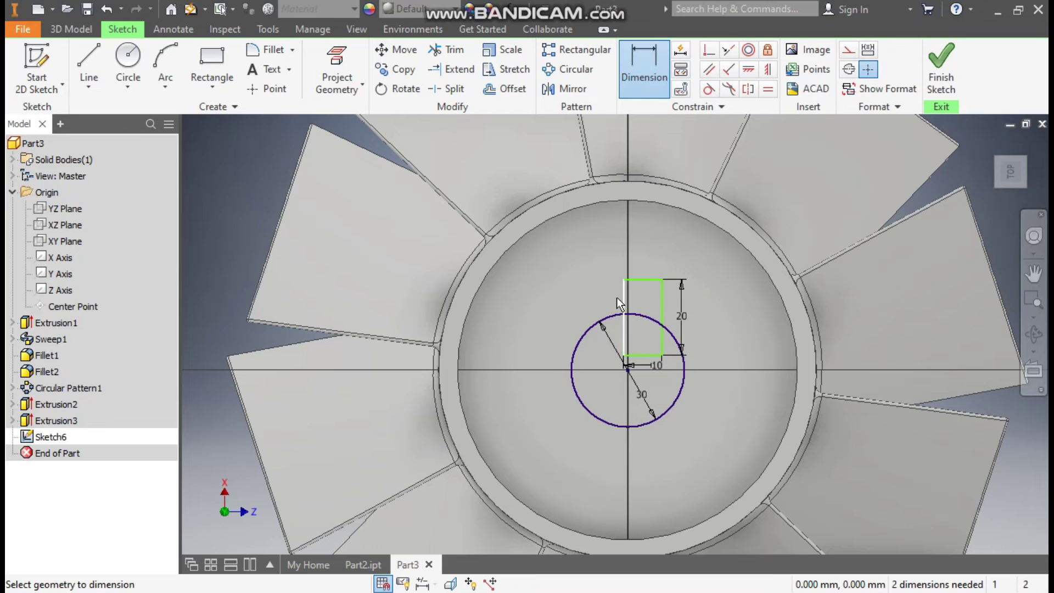
Constrain the rectangle's bottom midpoint onto the bore circle's centre so the sketch is fully constrained.
click(768, 70)
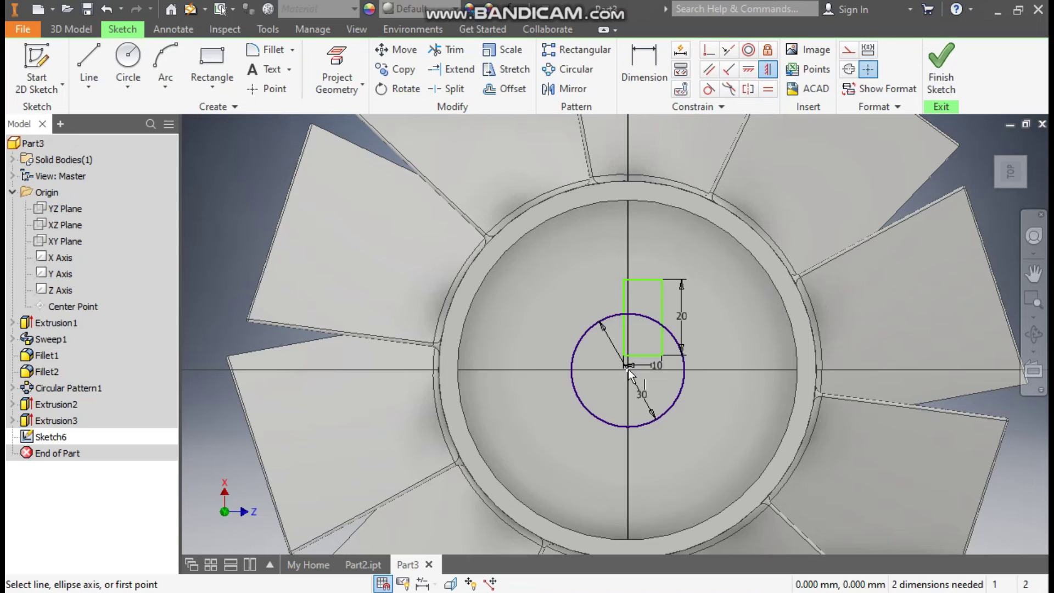
click(643, 355)
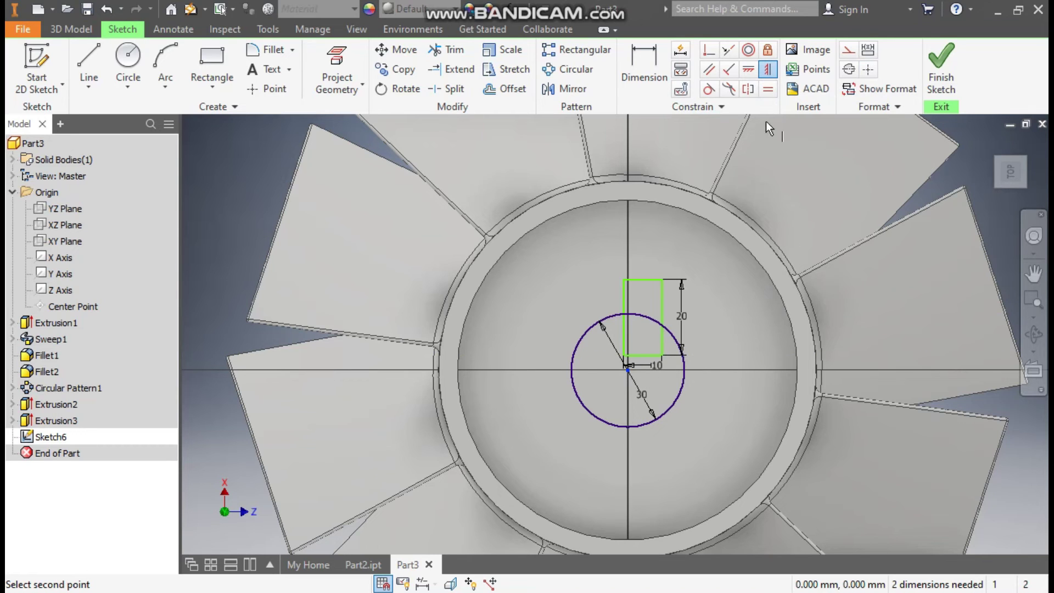
click(750, 70)
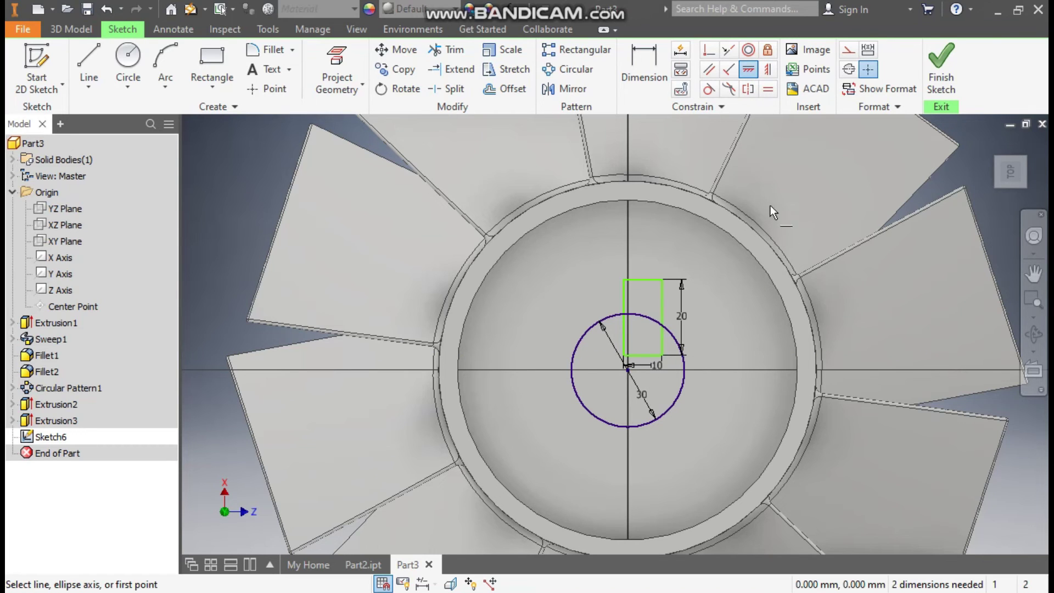
click(643, 355)
click(628, 370)
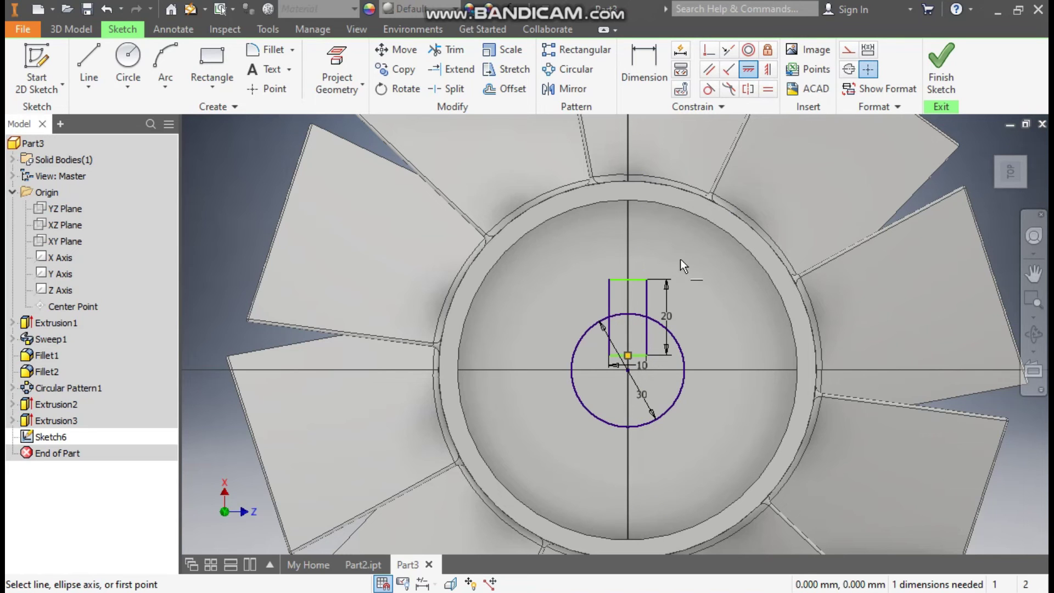
click(709, 53)
click(629, 355)
click(628, 370)
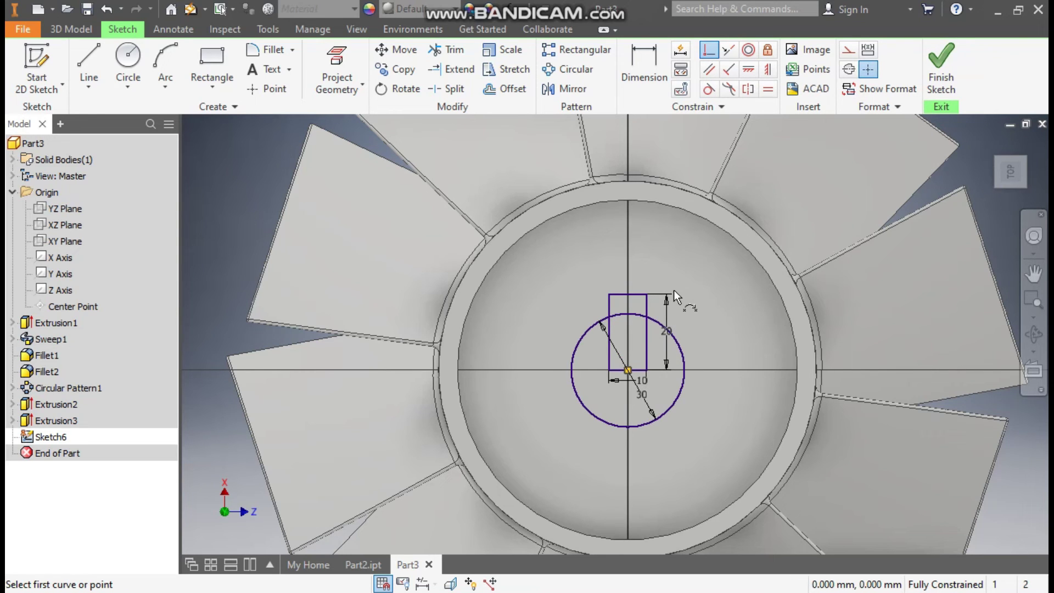
click(71, 29)
Cut the circle and key-rectangle profiles through the entire hub with extents set to All.
click(80, 68)
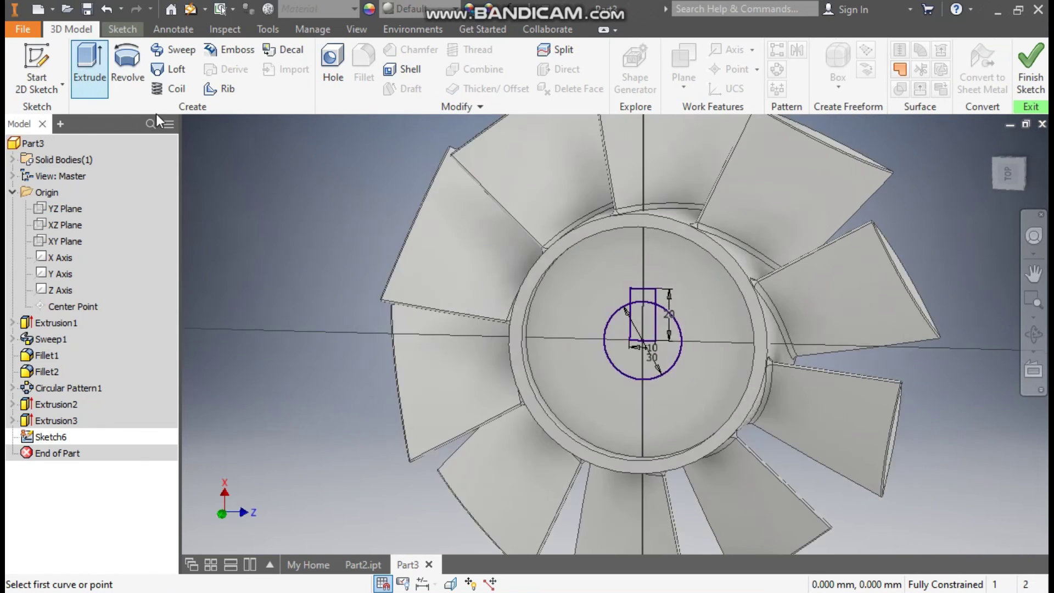
click(636, 335)
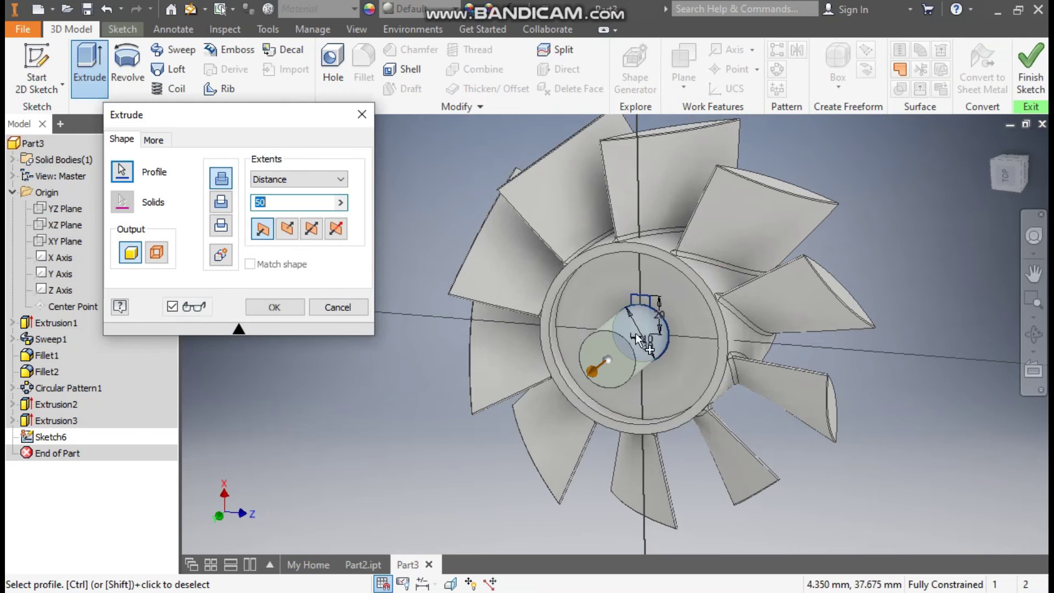
click(640, 298)
scroll(646, 323, up, 3)
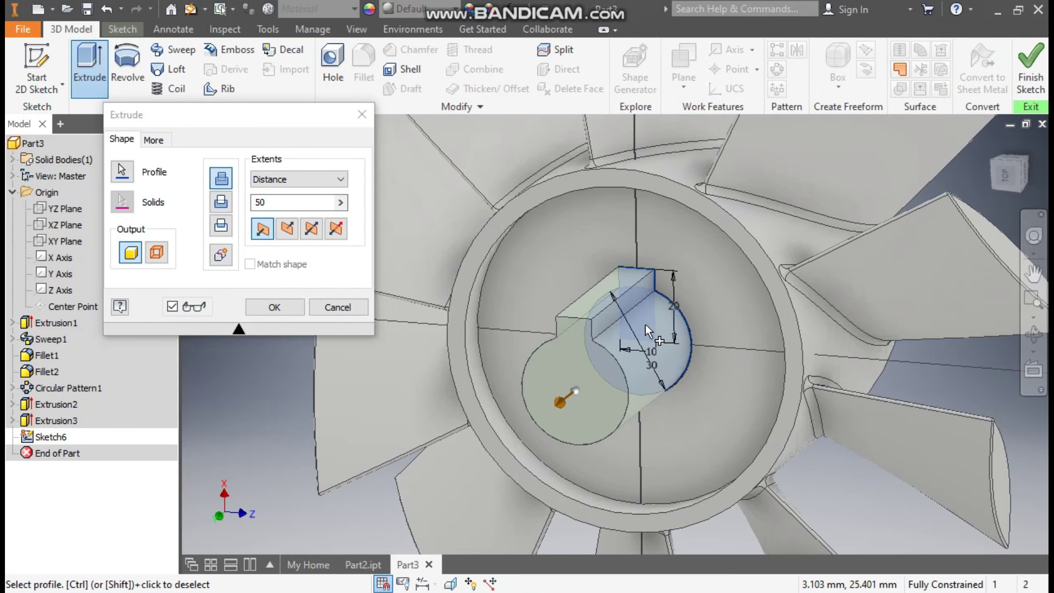
click(222, 205)
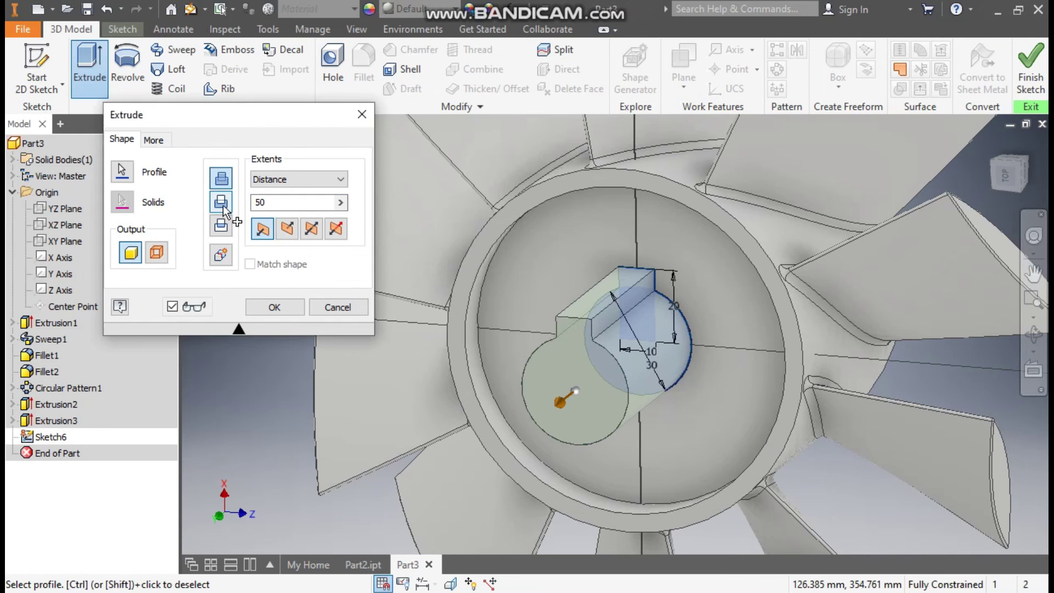
click(274, 179)
click(273, 191)
scroll(681, 373, up, 2)
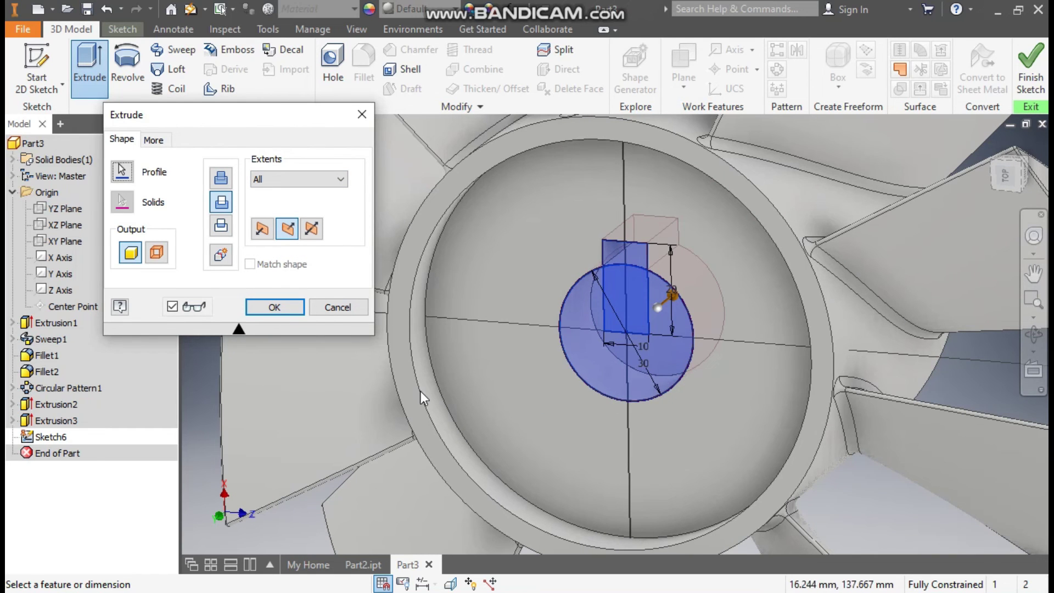
click(273, 307)
Round six circular hub ring and rim edges, top and underside, with a radius 2 fillet.
scroll(720, 414, down, 3)
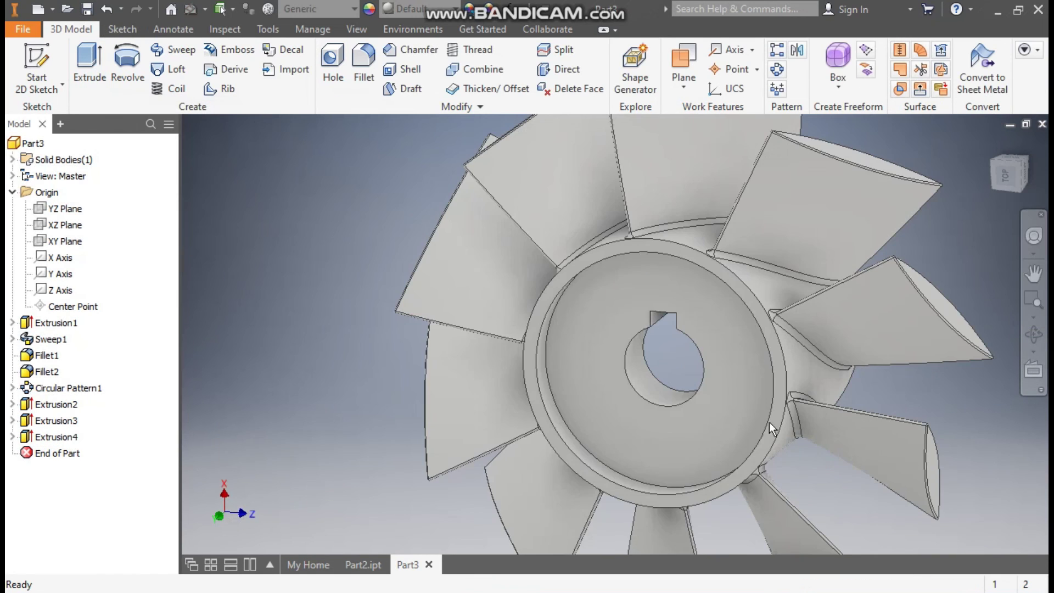
shift+middle_drag(801, 420, 769, 400)
scroll(805, 429, down, 1)
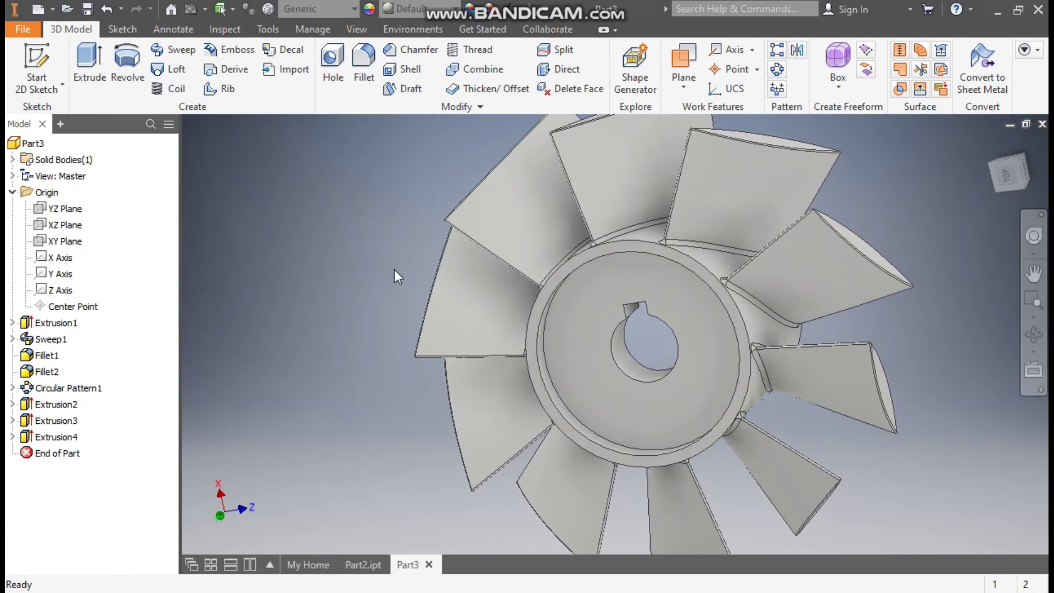
click(357, 58)
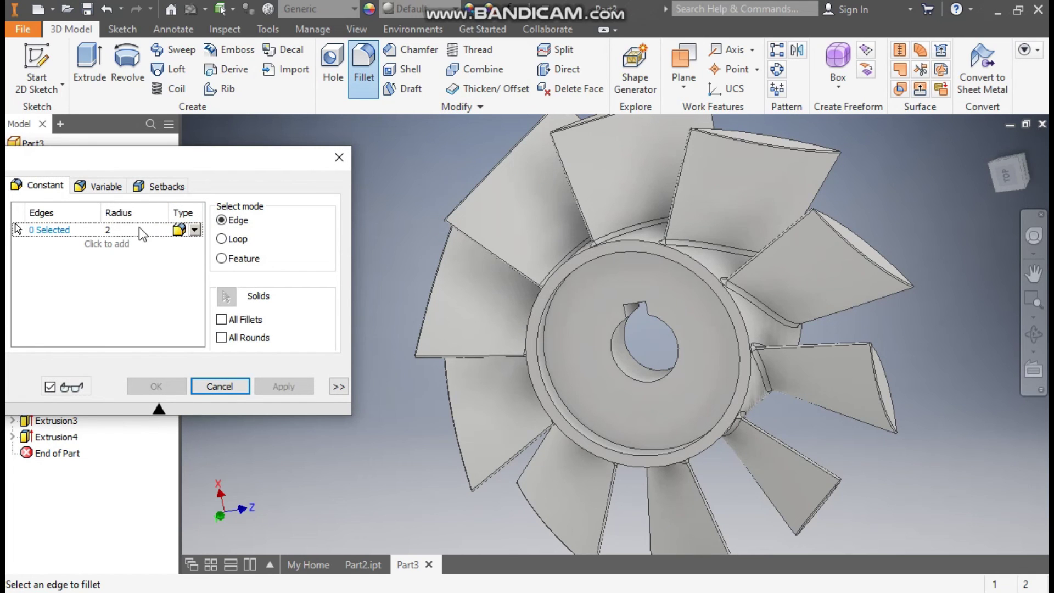
click(634, 240)
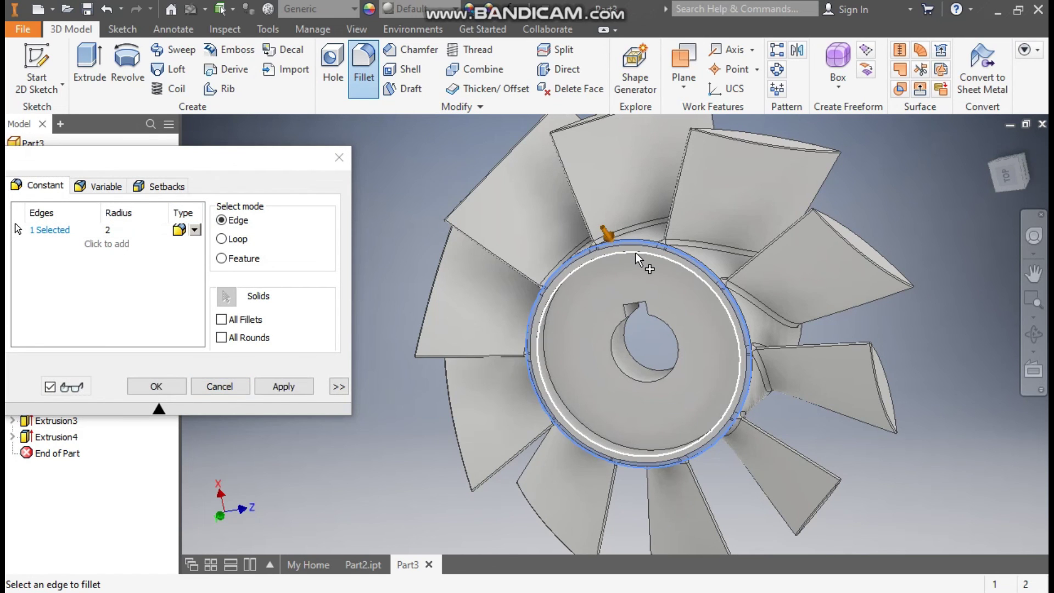
click(637, 252)
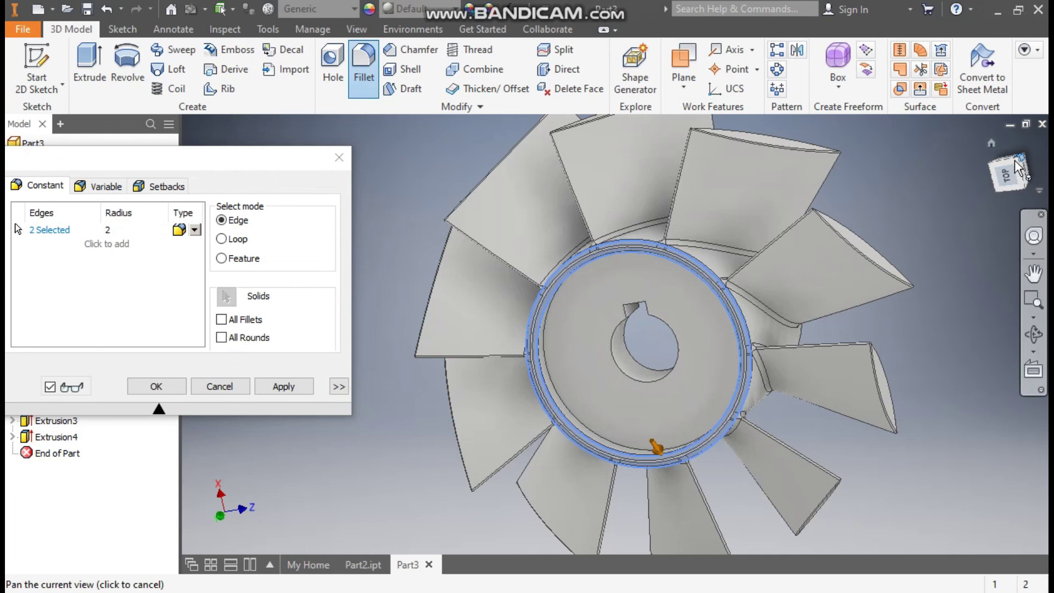
shift+middle_drag(978, 285, 776, 308)
click(689, 203)
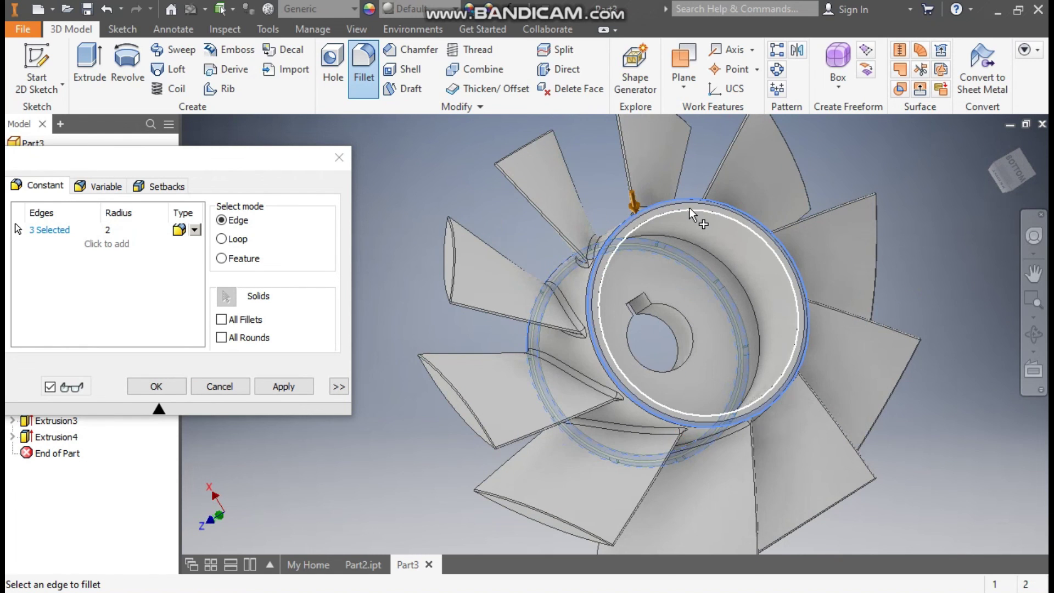
click(724, 277)
shift+middle_drag(678, 315, 689, 280)
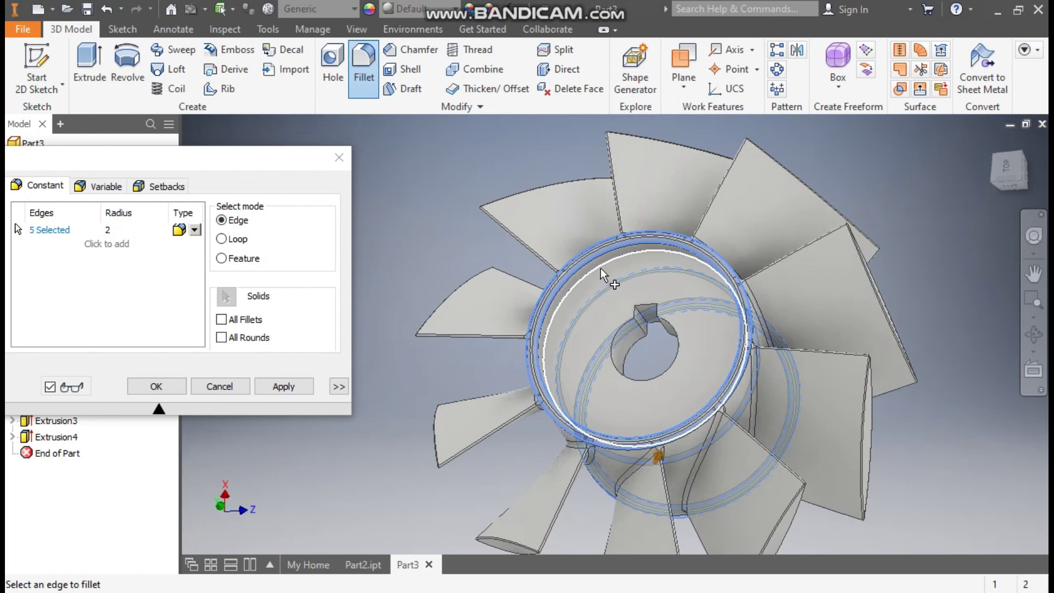
click(689, 281)
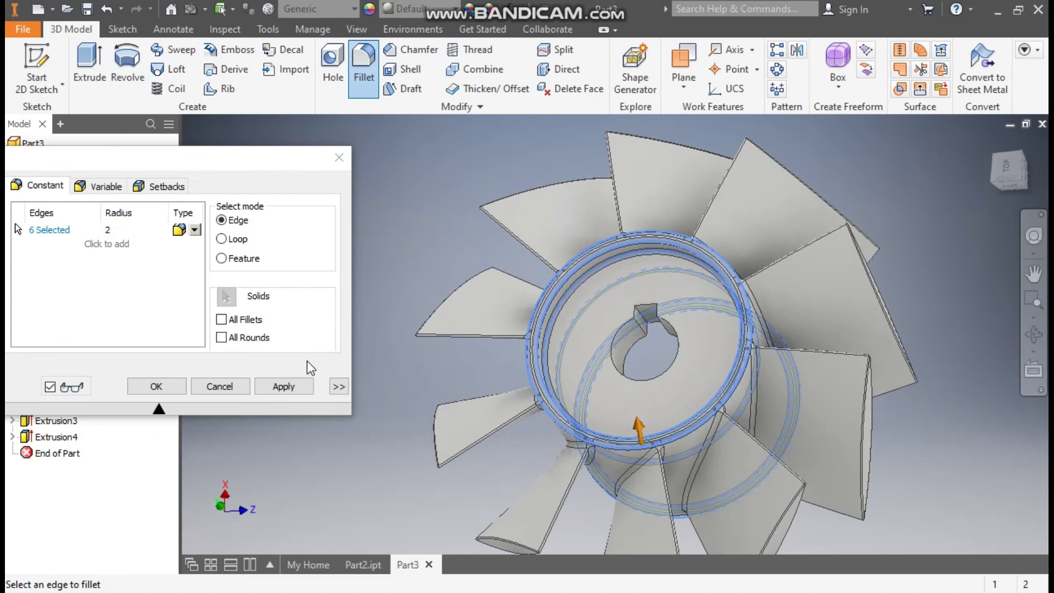
click(283, 385)
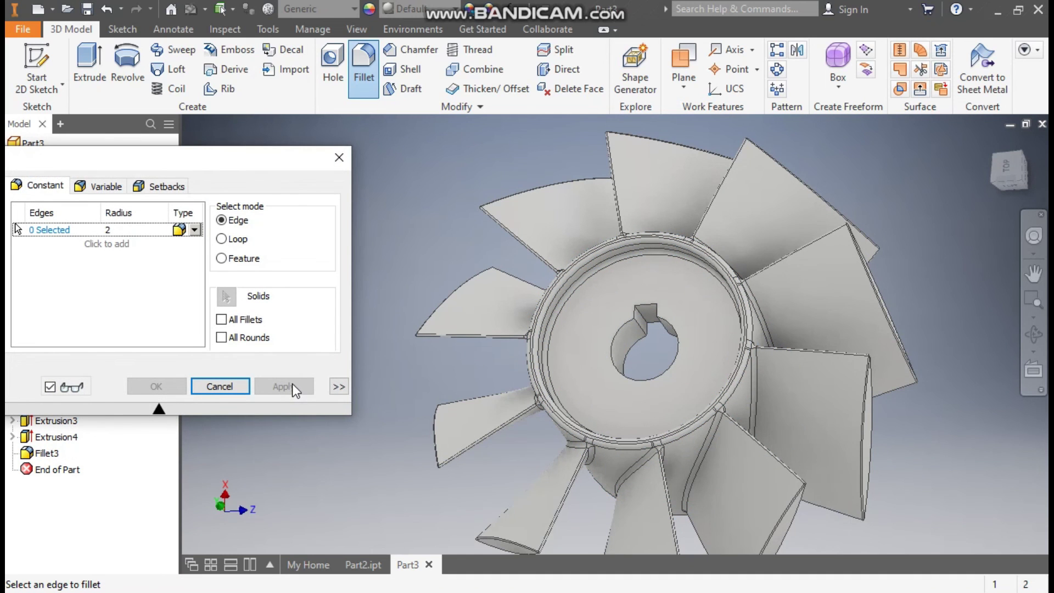
Close the Fillet dialog and return the fan to the home isometric view, framed larger.
click(339, 158)
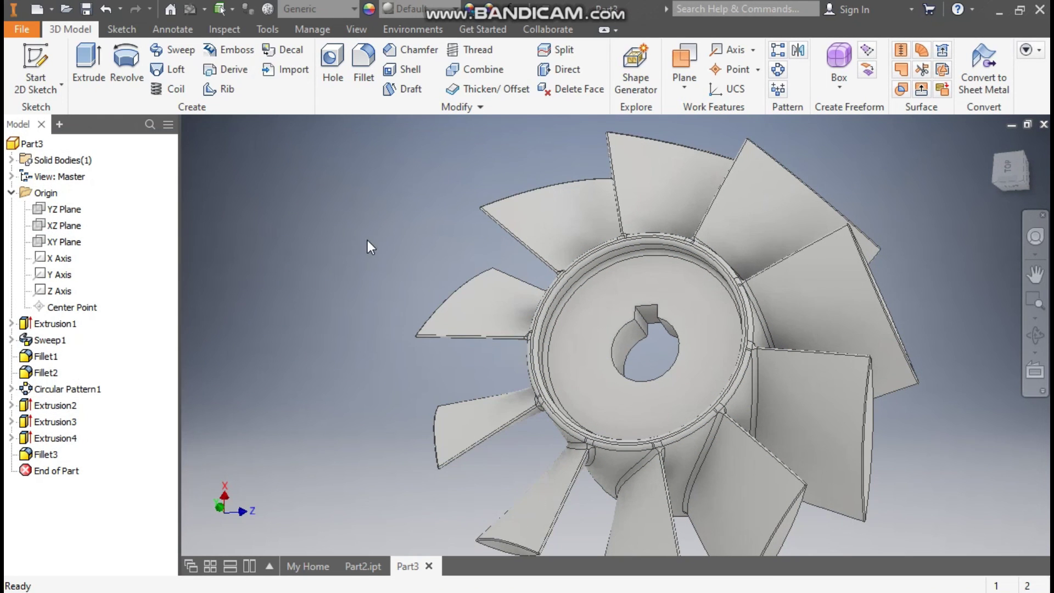
click(1007, 168)
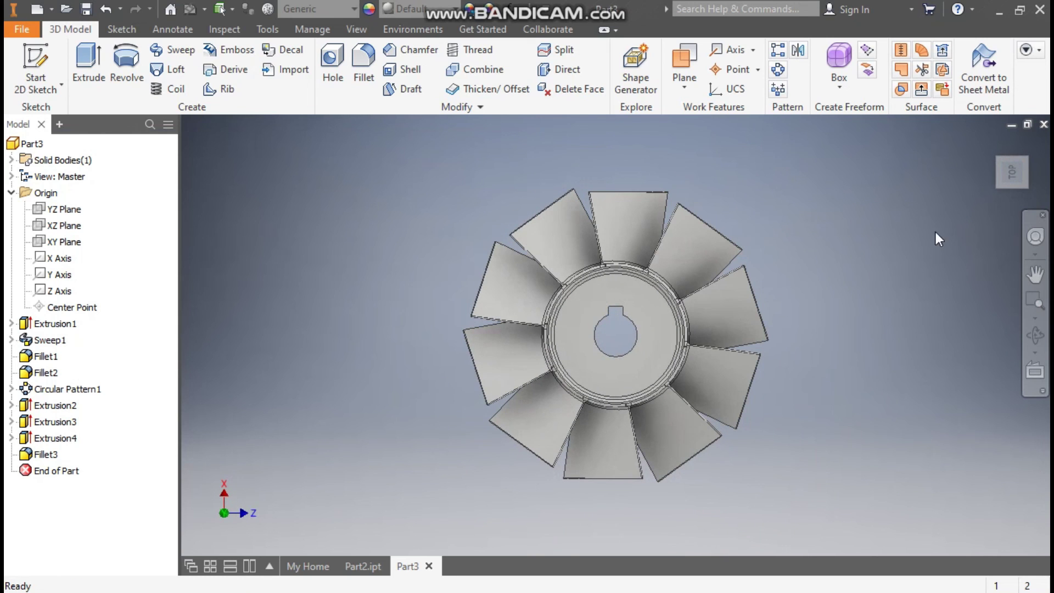
click(990, 143)
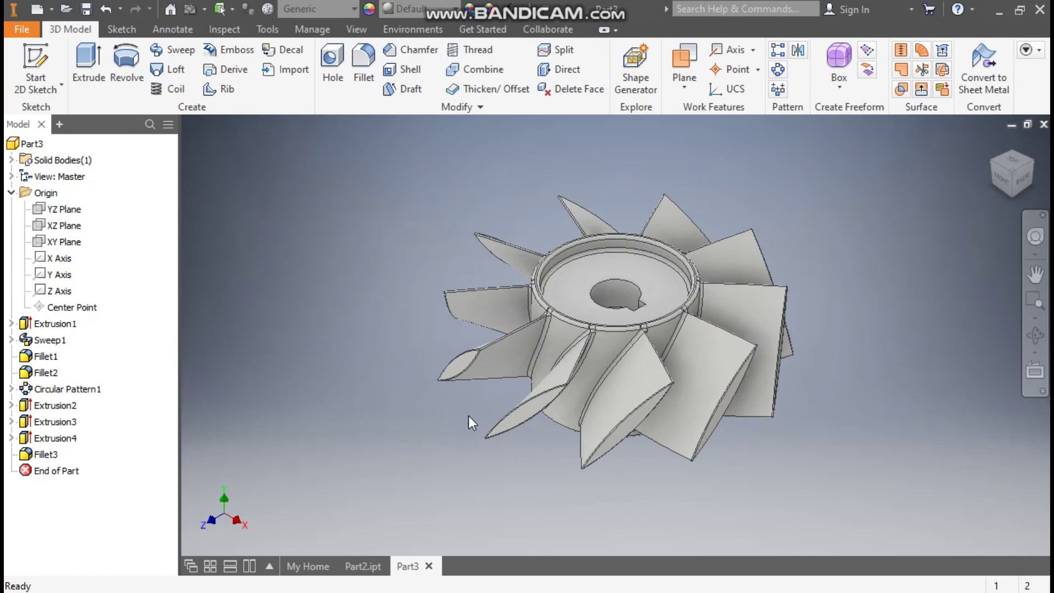
middle_drag(827, 224, 829, 254)
scroll(829, 254, up, 2)
key(Escape)
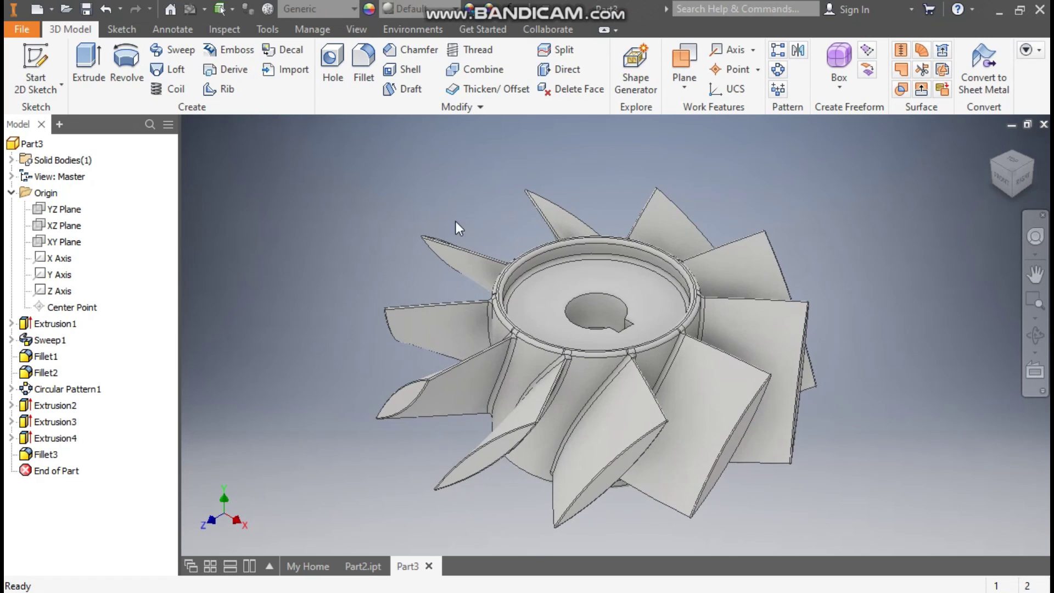
Apply Chrome - Polished to the fan and inspect the finish from top and front angles.
click(416, 11)
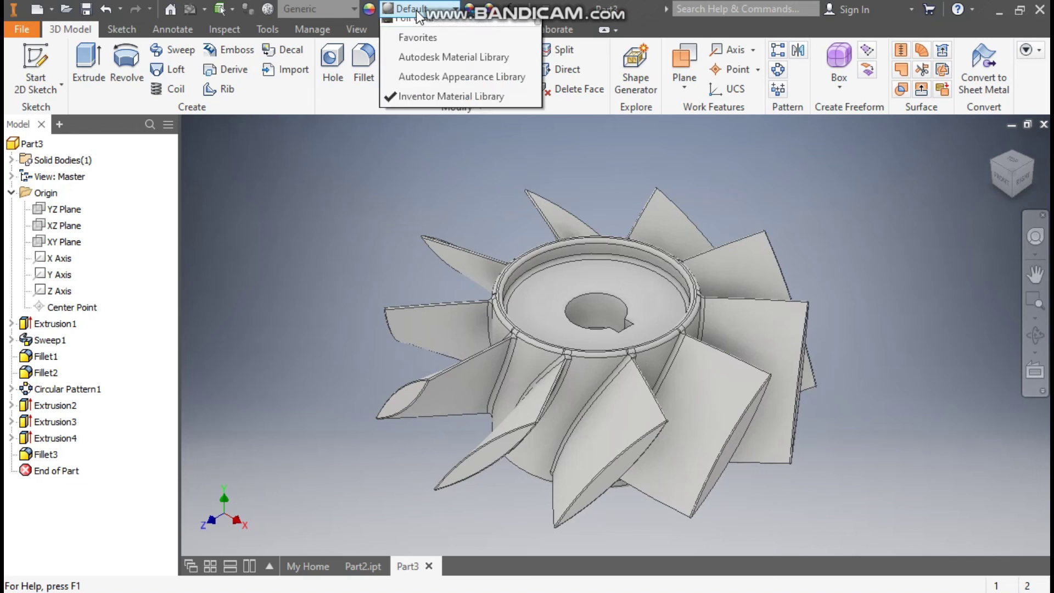
scroll(536, 121, up, 7)
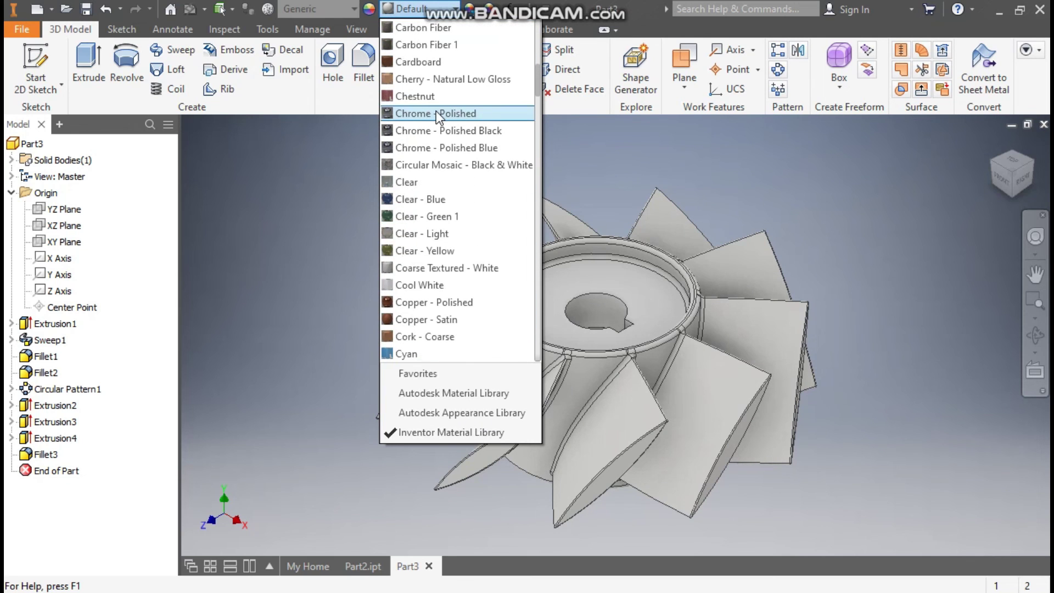
click(436, 113)
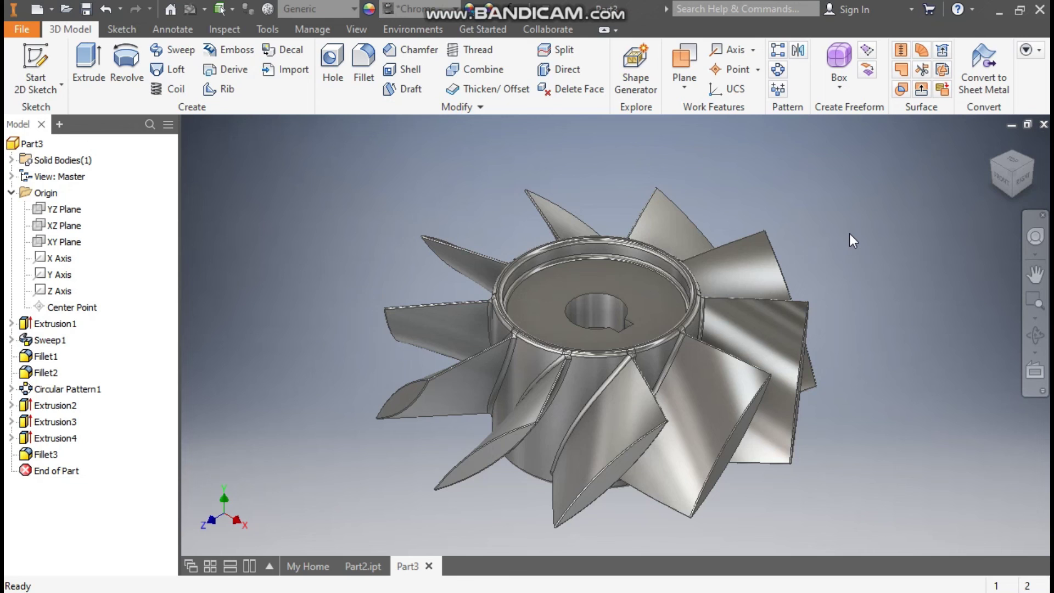
shift+middle_drag(848, 232, 858, 311)
middle_drag(901, 379, 877, 359)
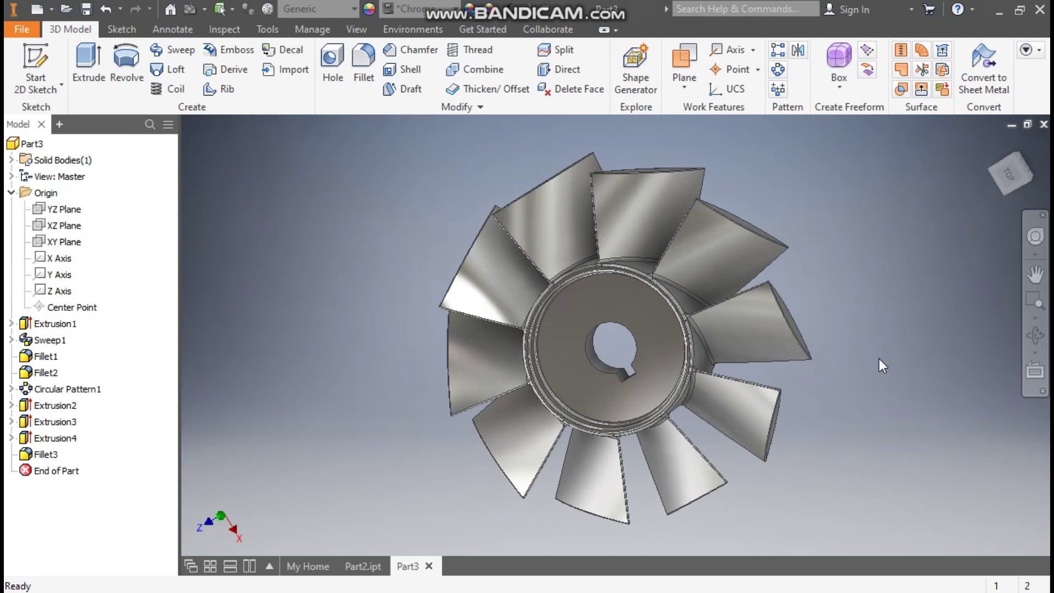